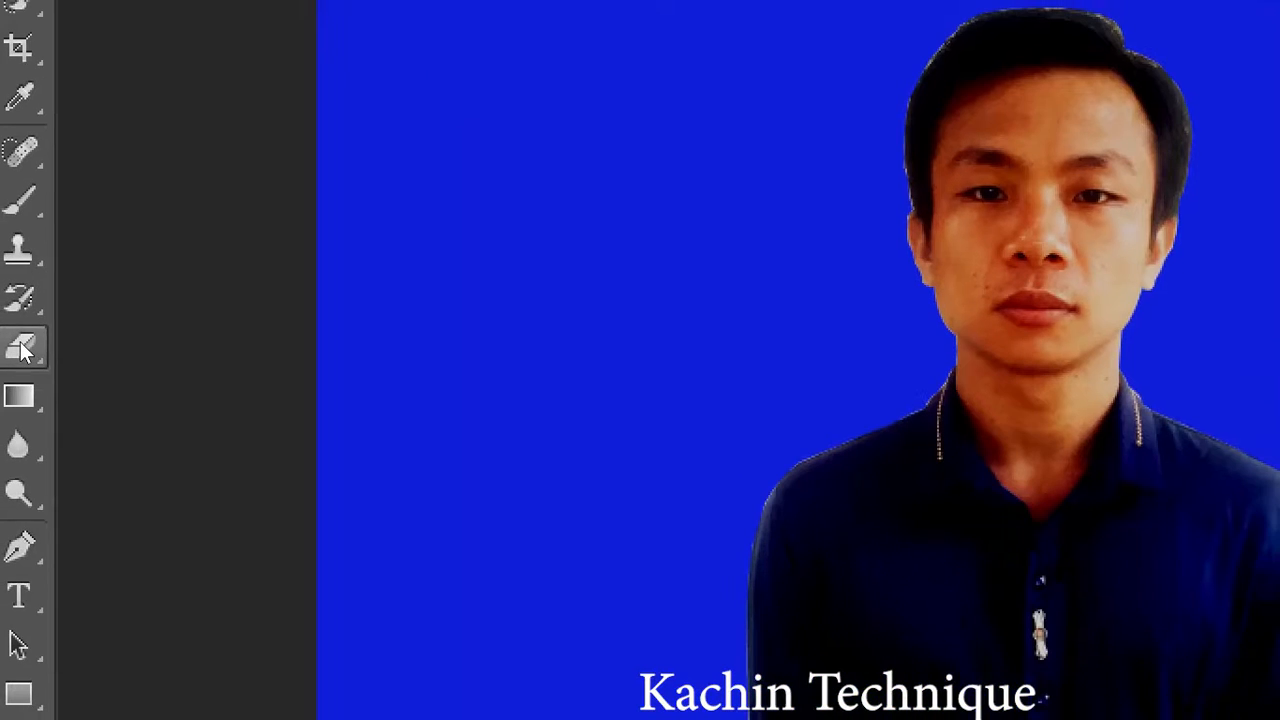
# - Activate the Eraser Tool and set its soft round brush size to 85 px
pyautogui.click(24, 350)
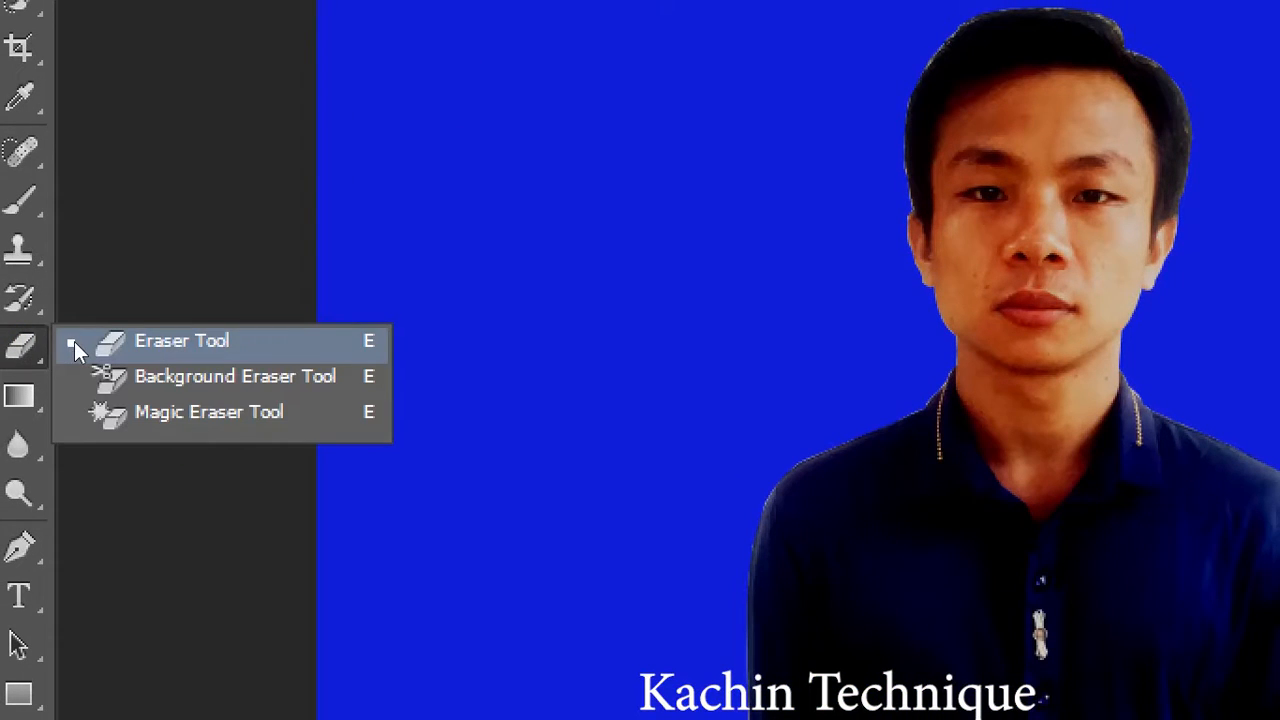
pyautogui.click(76, 343)
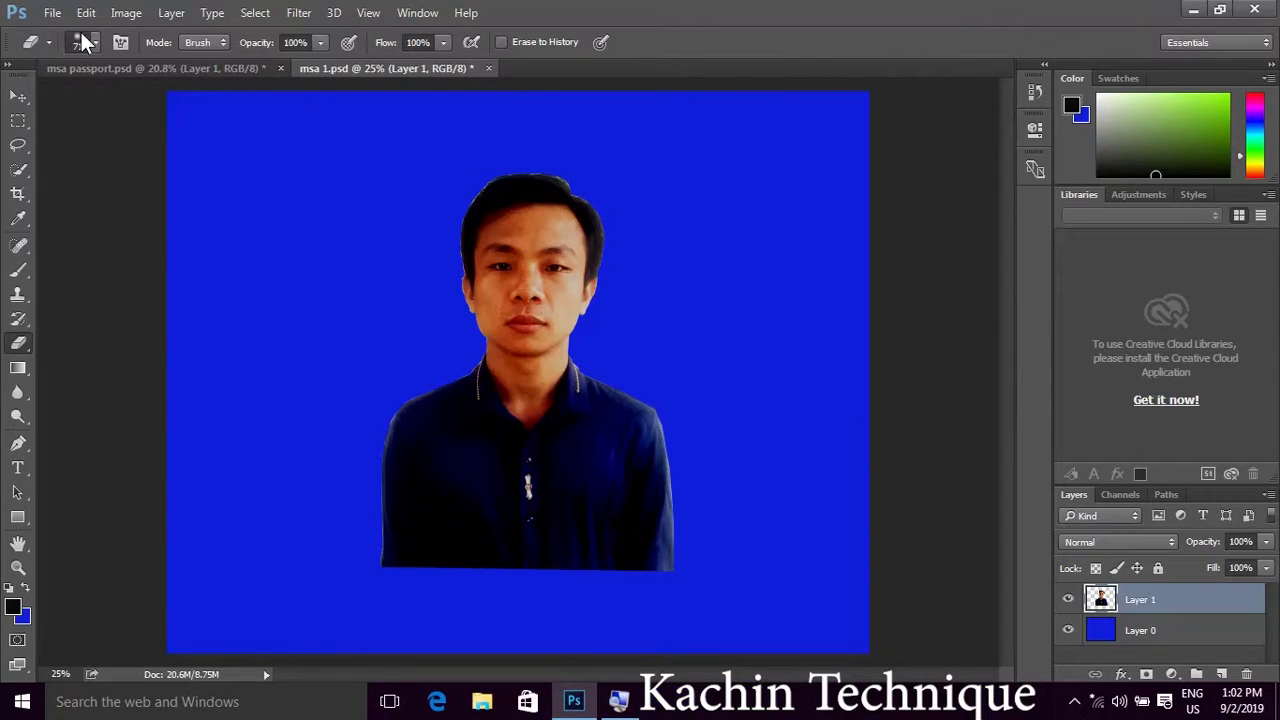
pyautogui.click(82, 38)
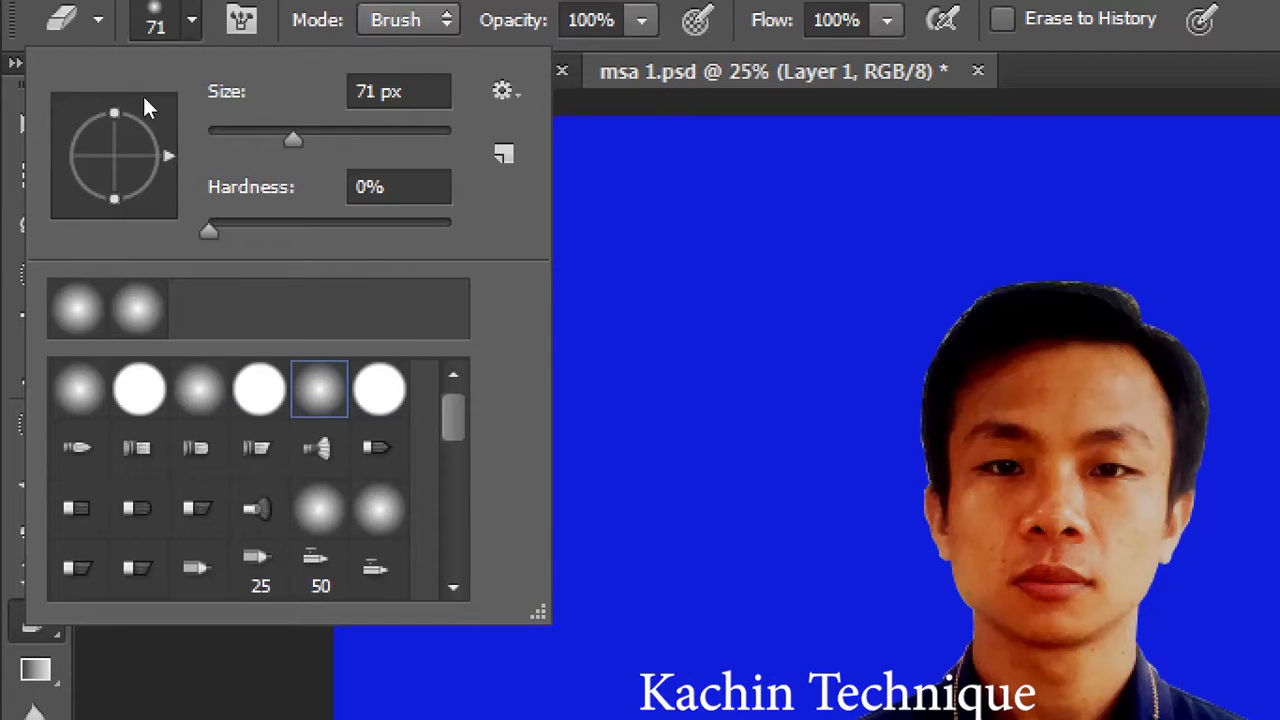
pyautogui.moveTo(142, 93); pyautogui.dragTo(154, 100)
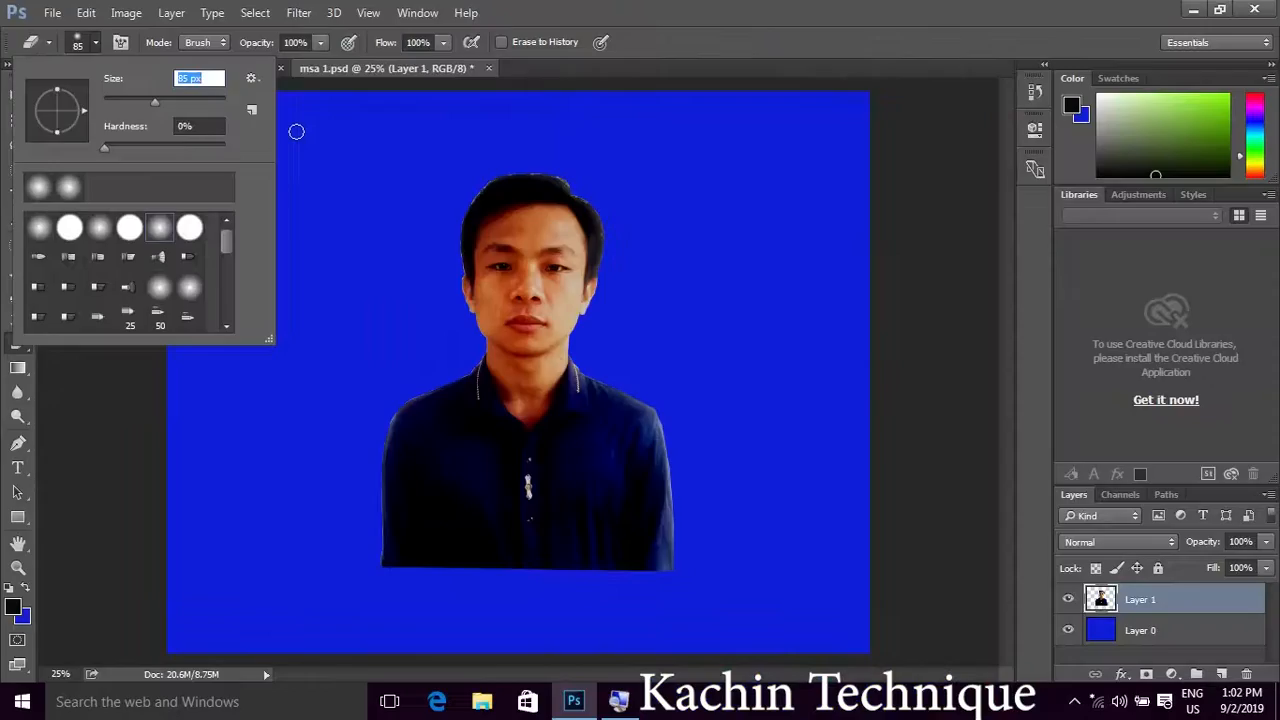
pyautogui.click(793, 523)
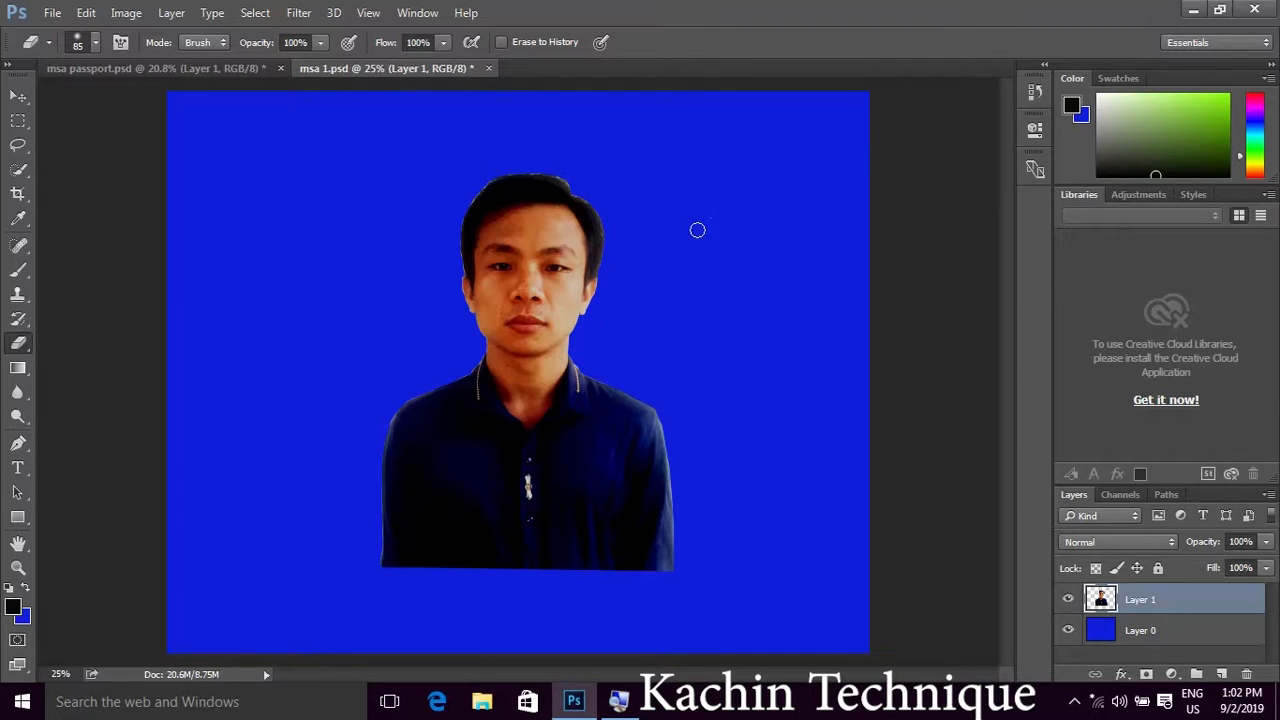
# - Try erasing the pale hair edge above the ear with the soft 85 px eraser, and undo the stroke
pyautogui.scroll(5, 679, 240)
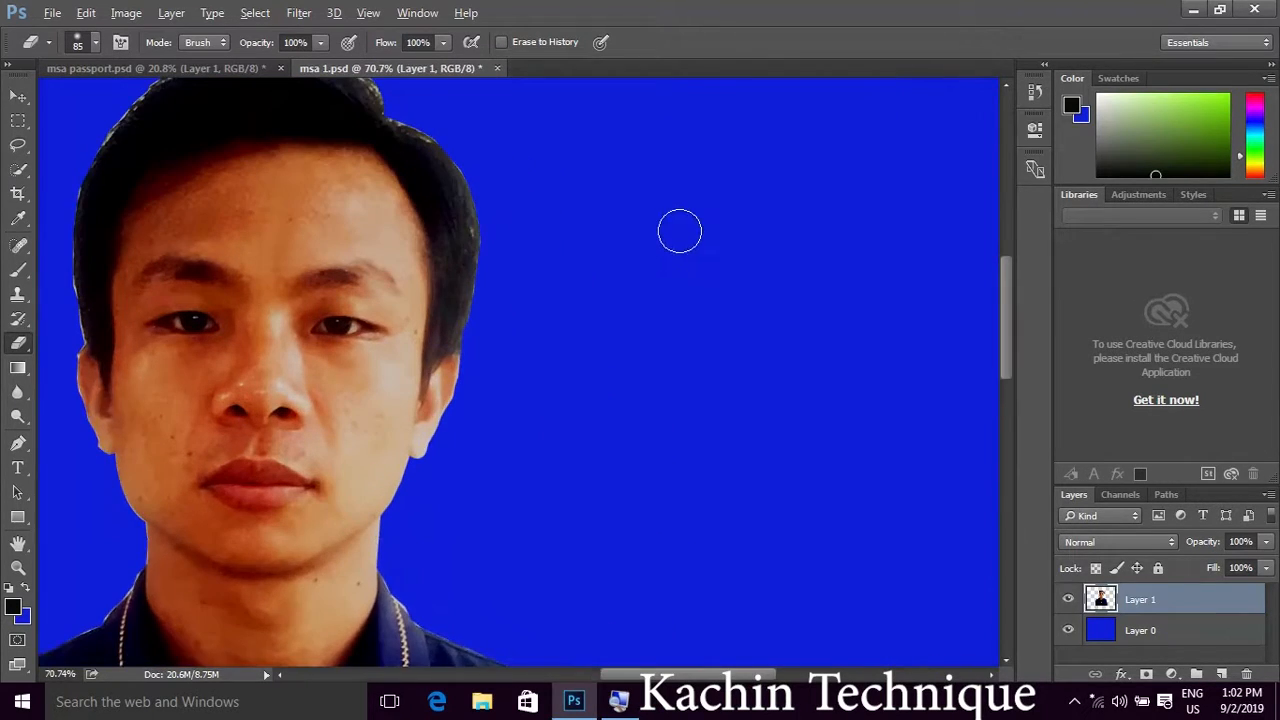
pyautogui.scroll(2, 502, 198)
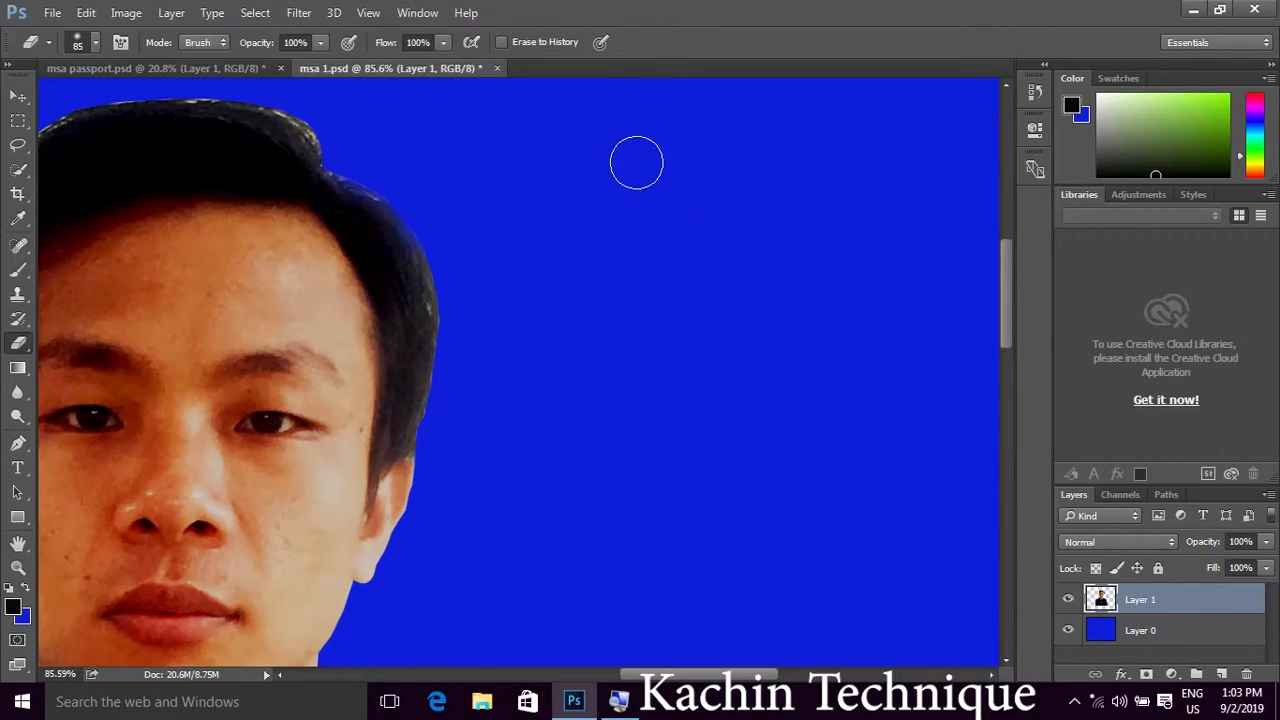
pyautogui.scroll(-3, 636, 162)
pyautogui.scroll(2, 729, 251)
pyautogui.click(96, 42)
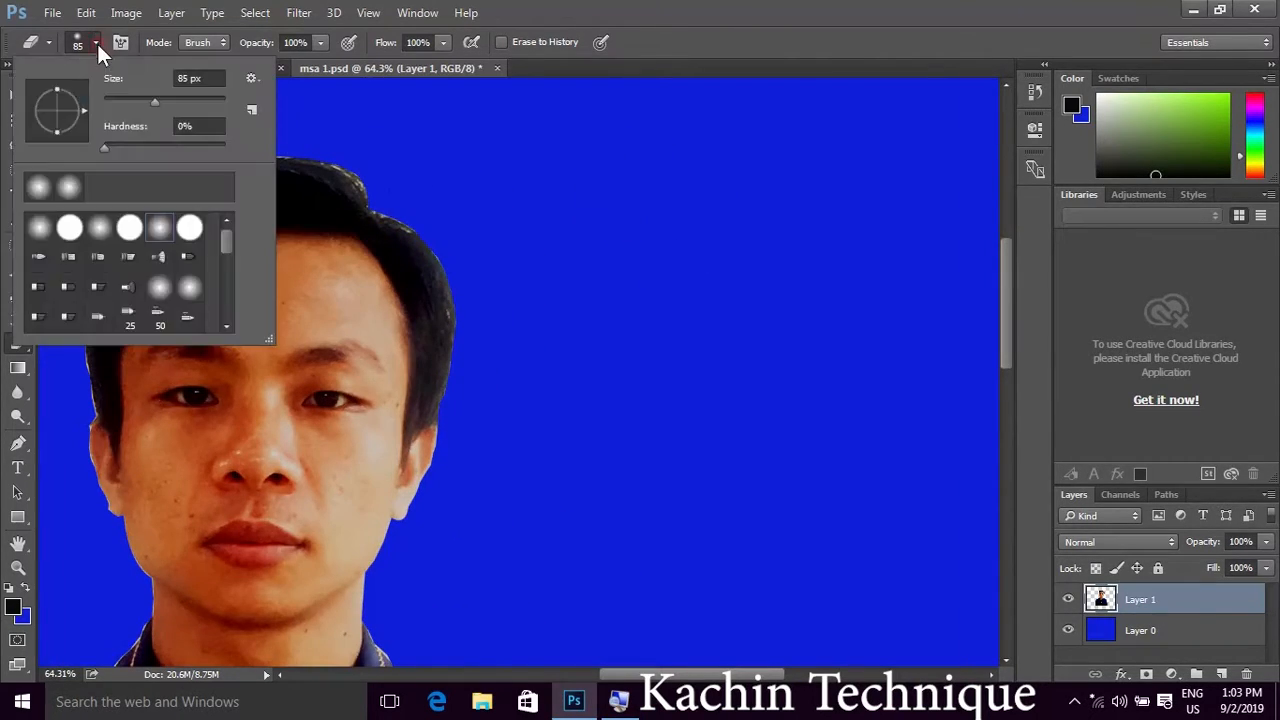
pyautogui.click(441, 149)
pyautogui.scroll(3, 368, 184)
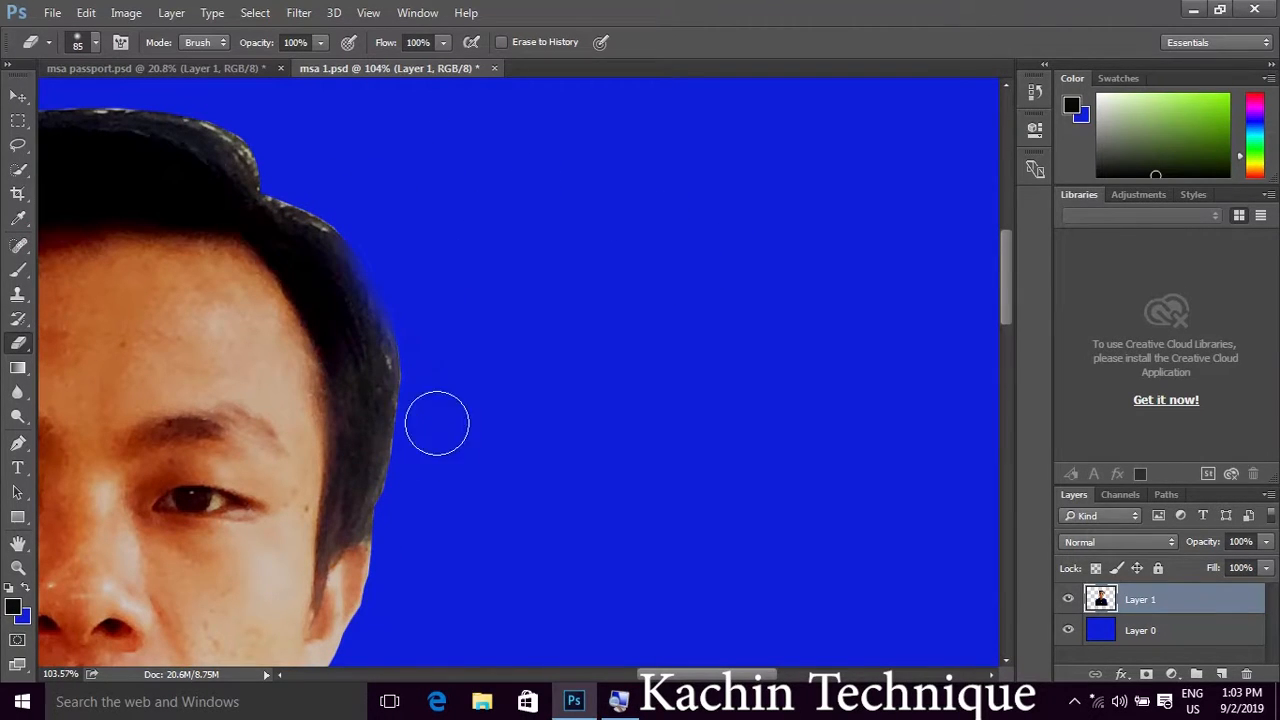
pyautogui.moveTo(437, 423)
pyautogui.mouseDown()
pyautogui.moveTo(406, 296)
pyautogui.moveTo(414, 426)
pyautogui.mouseUp()
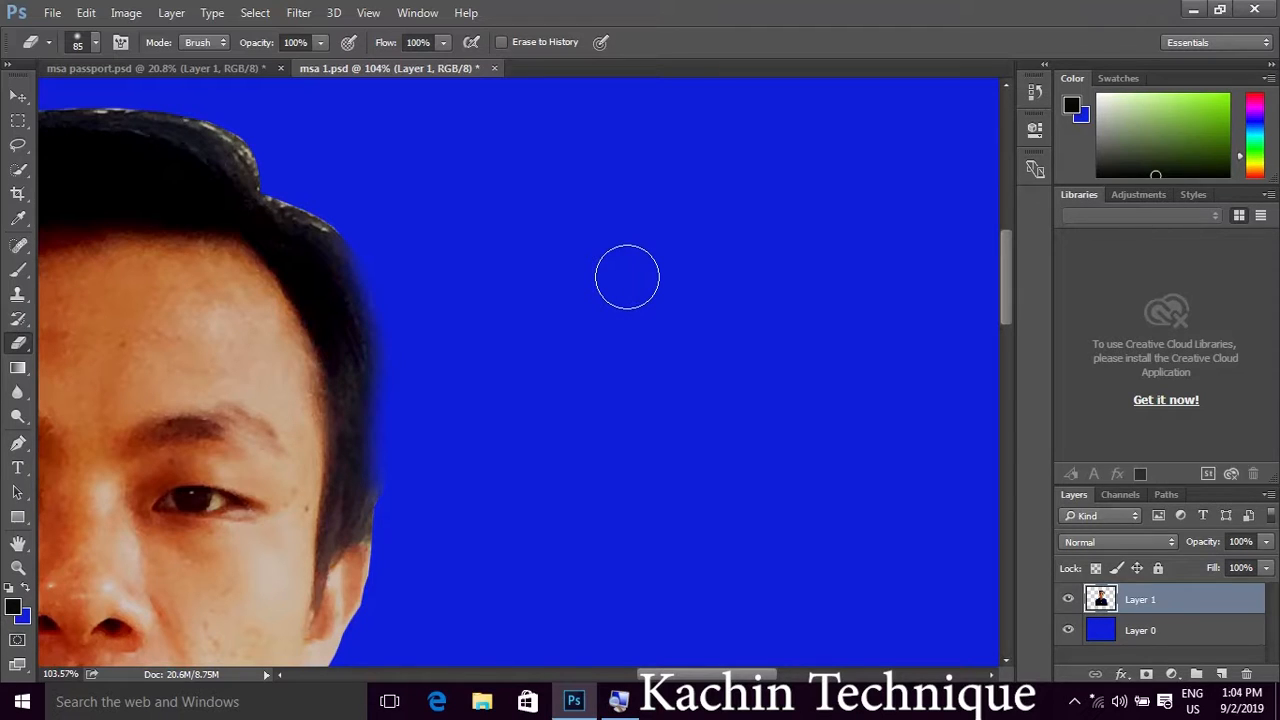
pyautogui.scroll(-3, 706, 275)
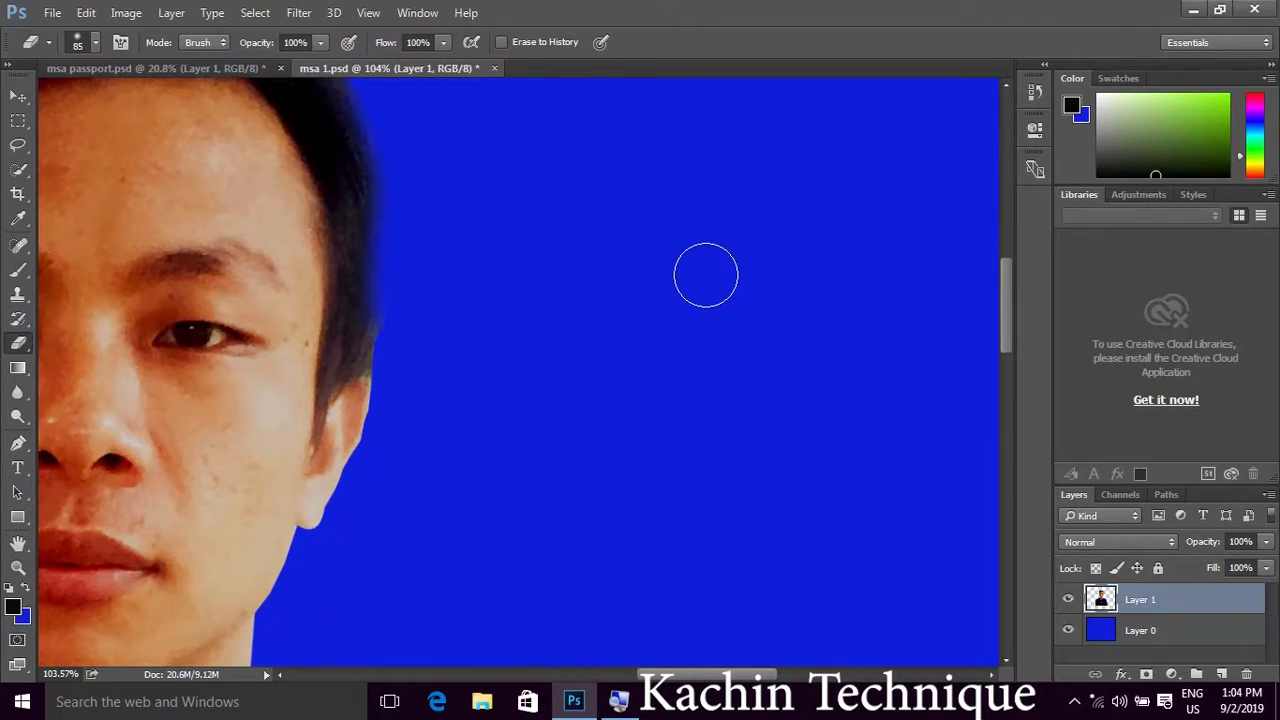
pyautogui.hotkey('ctrl', 'z')
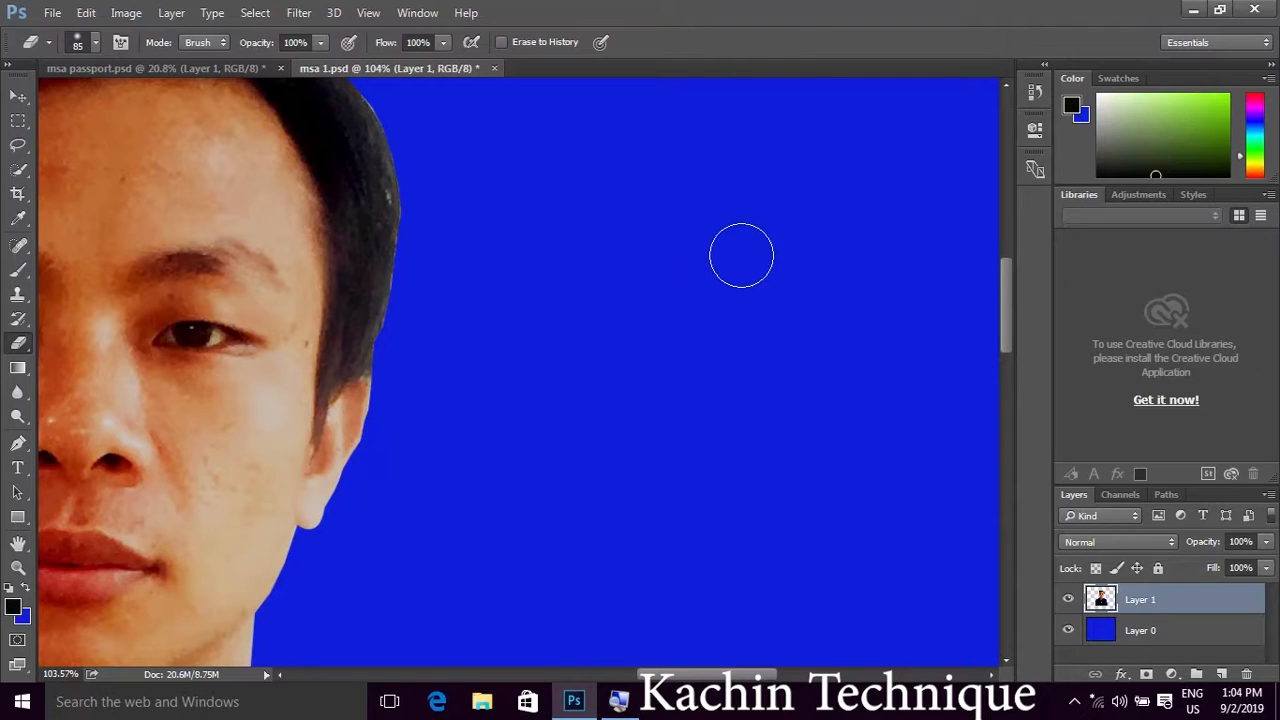
# - Switch the eraser's brush tip to Round Fan Stiff Thin Bristles
pyautogui.scroll(-5, 663, 255)
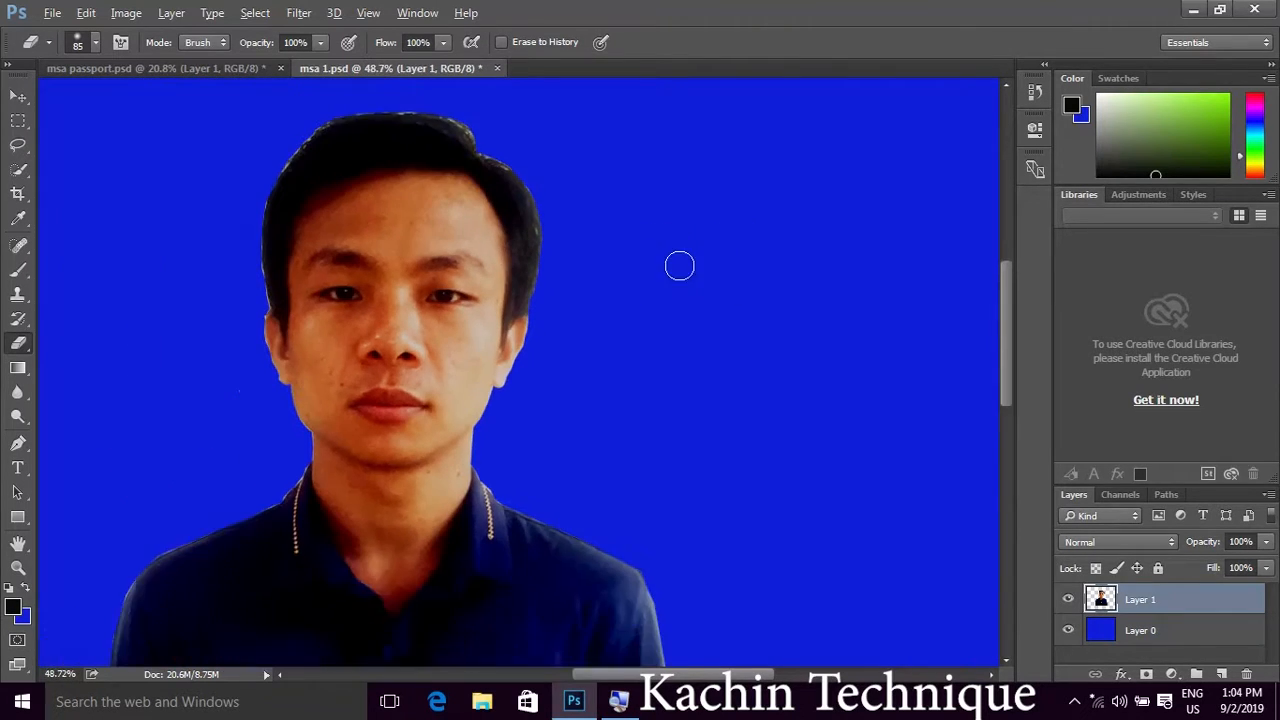
pyautogui.click(95, 43)
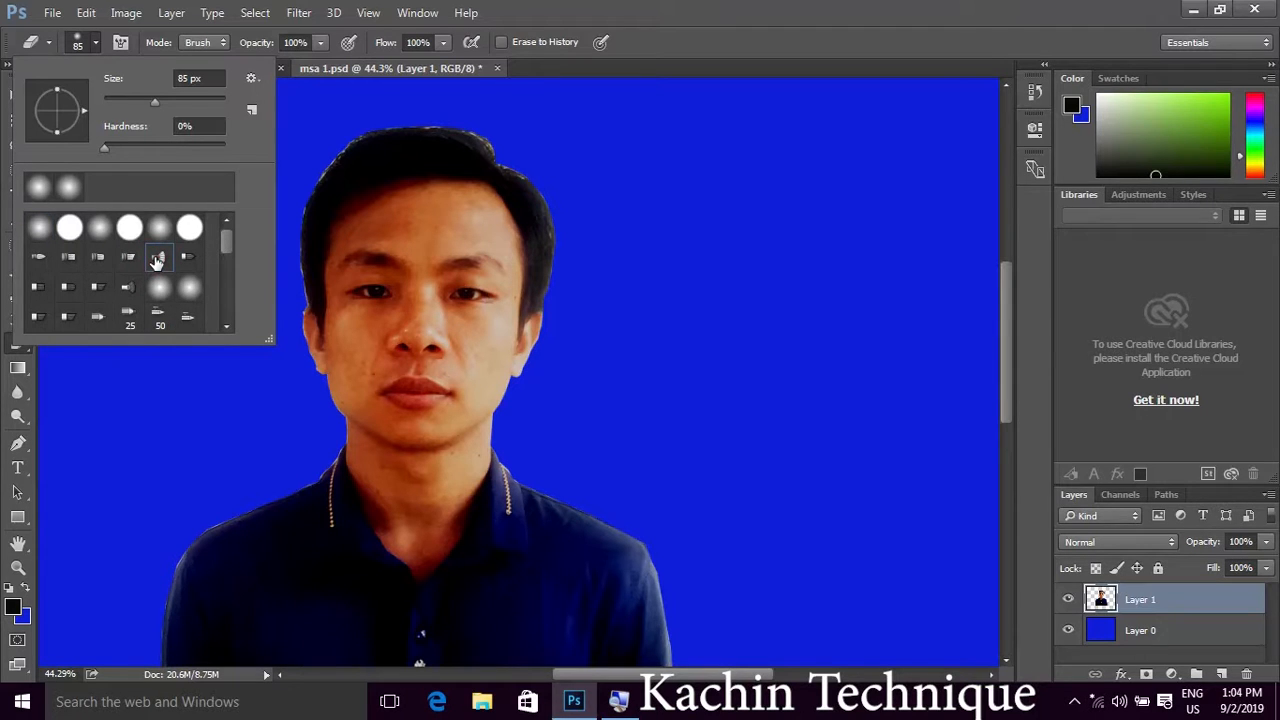
pyautogui.press('super+plus')
pyautogui.press('super+plus')
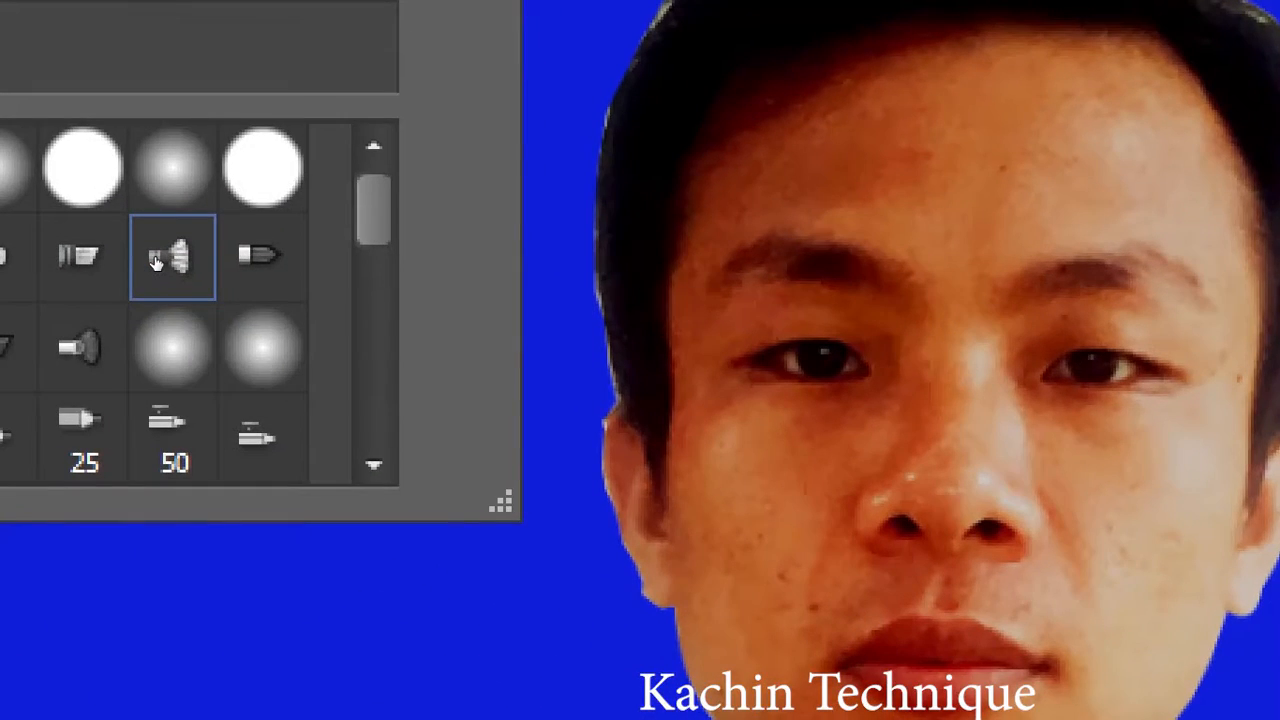
pyautogui.press('super+minus')
pyautogui.press('super+minus')
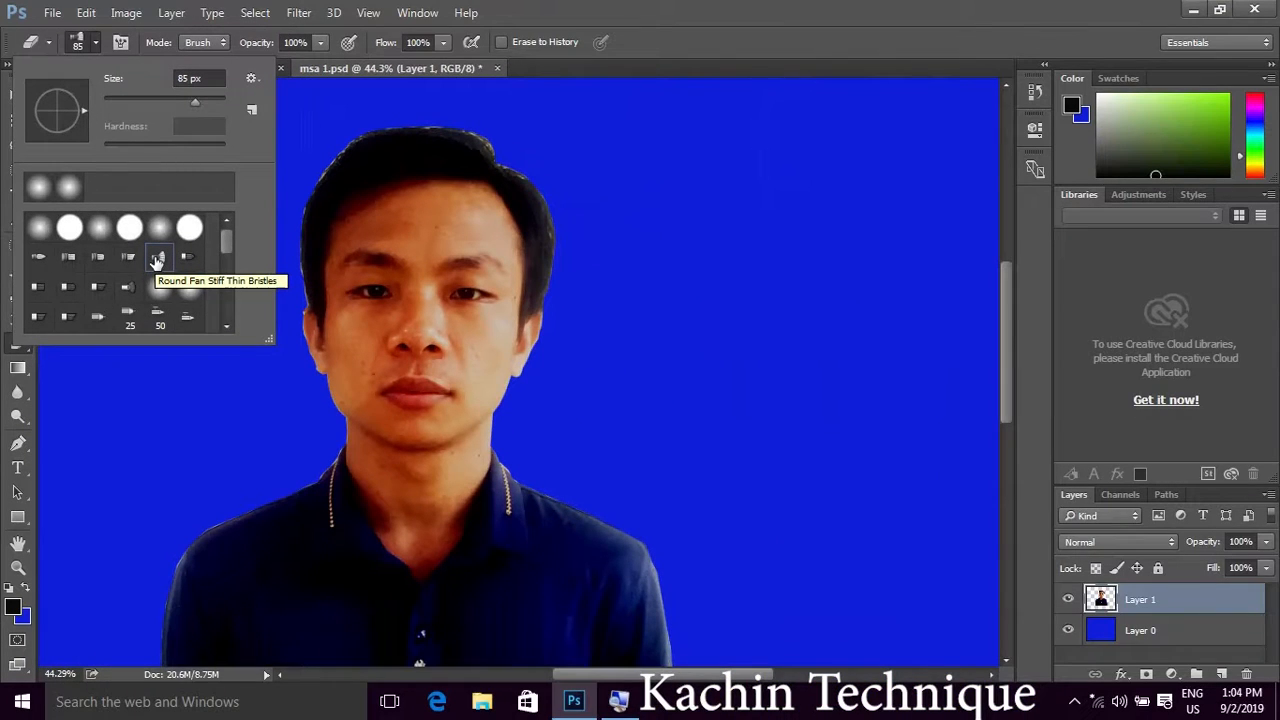
pyautogui.doubleClick(157, 260)
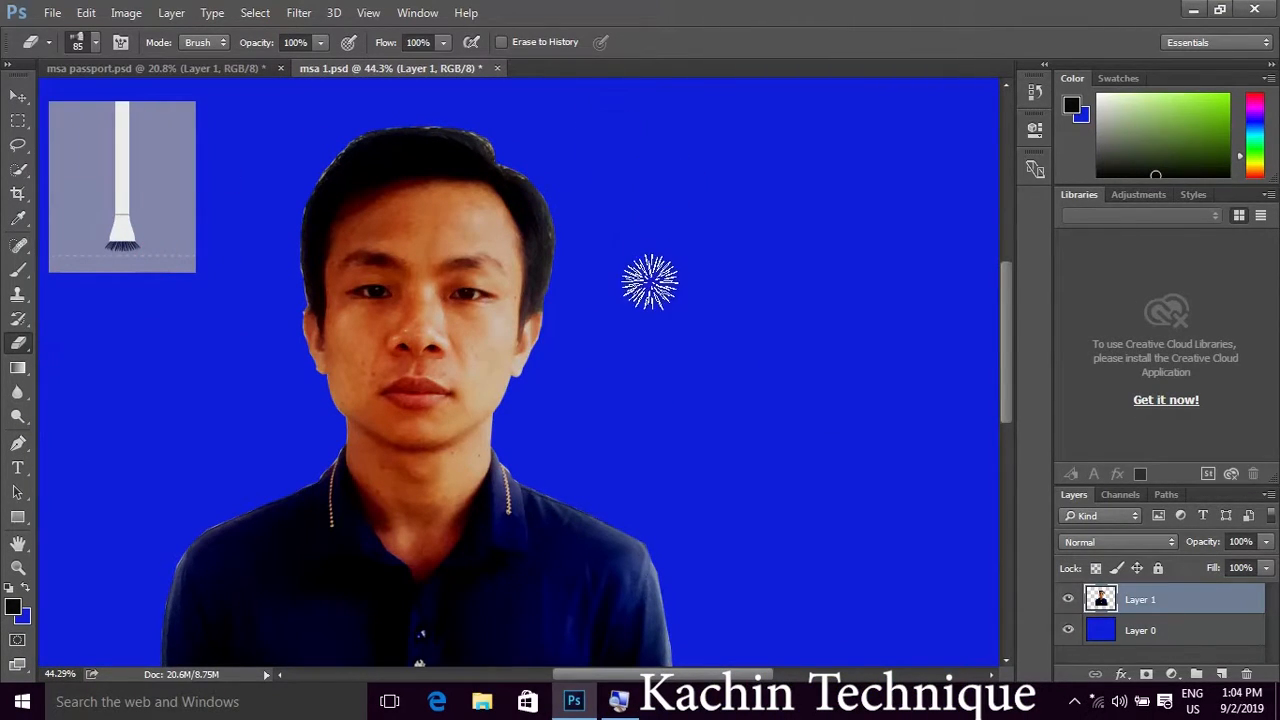
pyautogui.scroll(5, 650, 288)
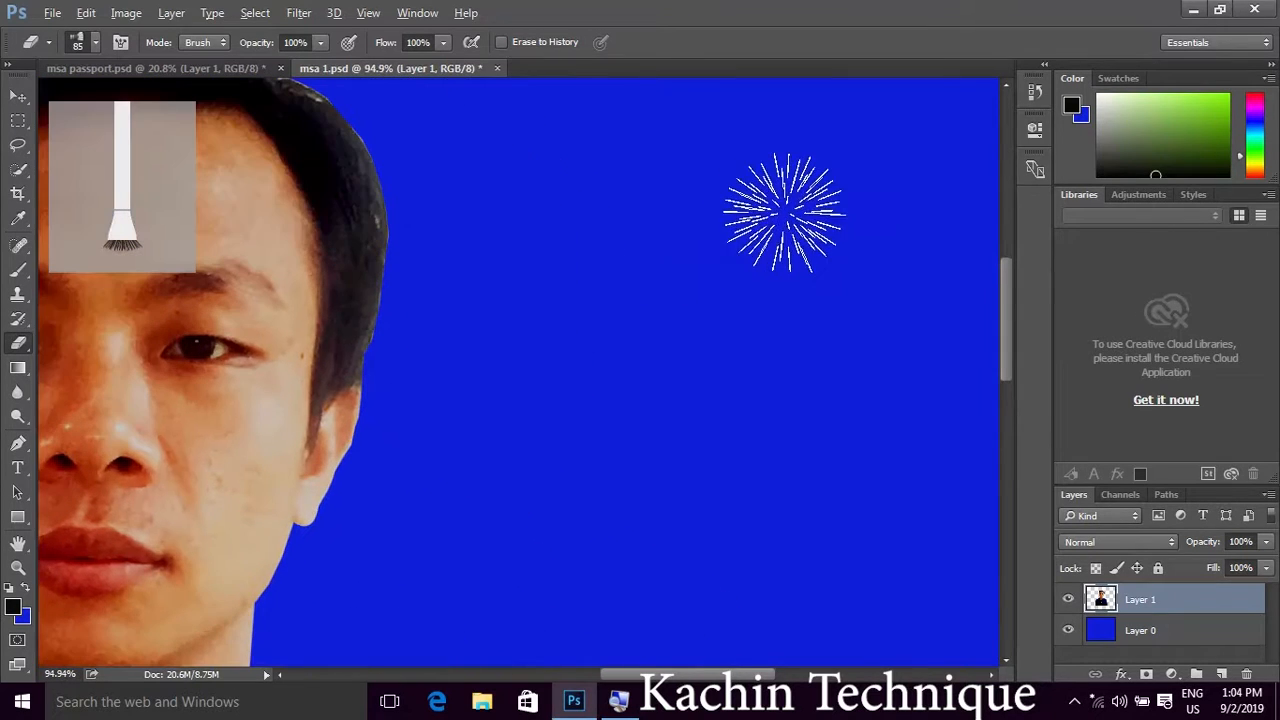
pyautogui.moveTo(525, 222)
pyautogui.mouseDown()
pyautogui.moveTo(601, 273)
pyautogui.moveTo(784, 258)
pyautogui.moveTo(610, 253)
pyautogui.moveTo(506, 212)
pyautogui.moveTo(442, 312)
pyautogui.moveTo(425, 377)
pyautogui.moveTo(463, 188)
pyautogui.moveTo(891, 406)
pyautogui.mouseUp()
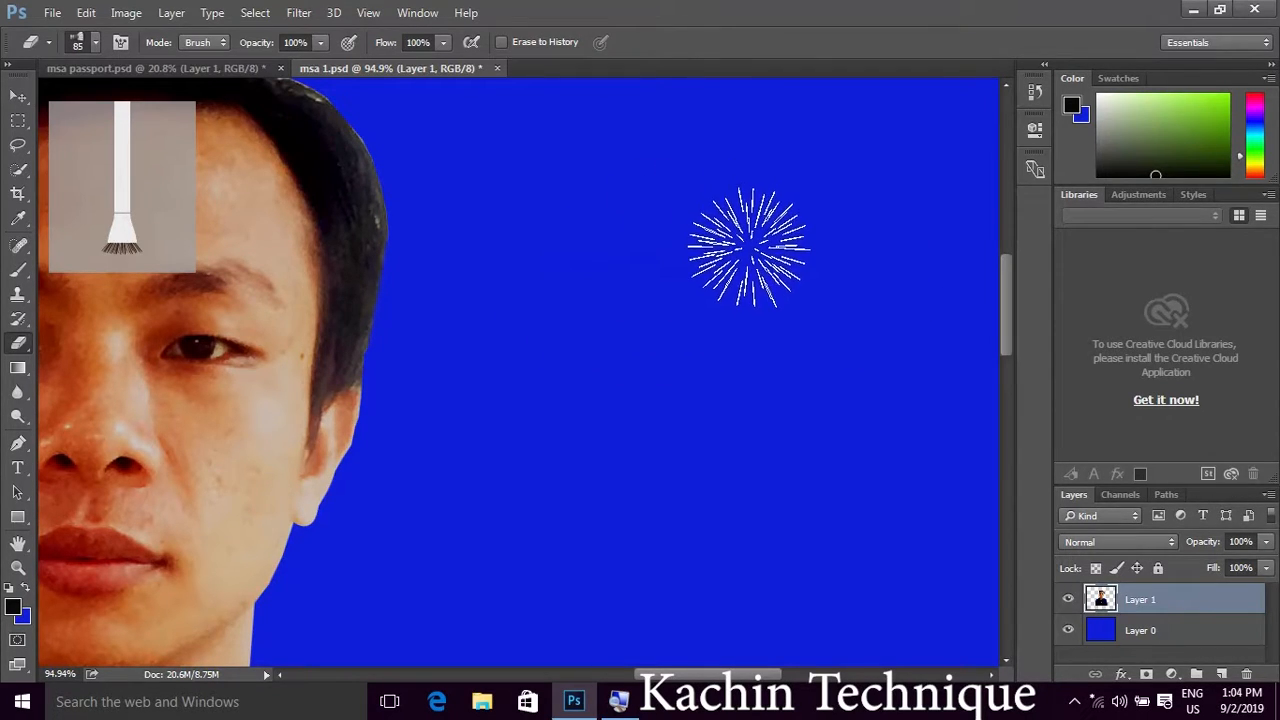
pyautogui.keyDown('alt'); pyautogui.scroll(-5, 750, 245); pyautogui.keyUp('alt')
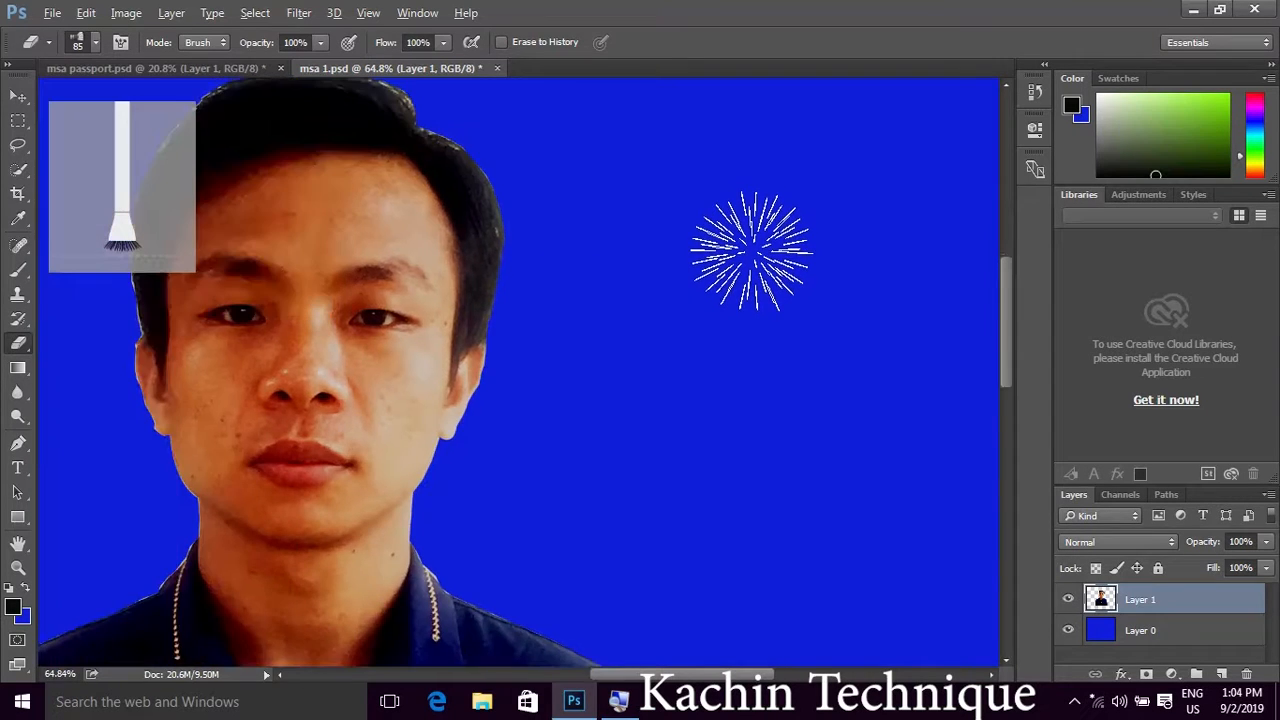
# - Reduce the fan bristle eraser's size to 30 px for working on the hair edge
pyautogui.scroll(3, 789, 220)
pyautogui.scroll(2, 700, 170)
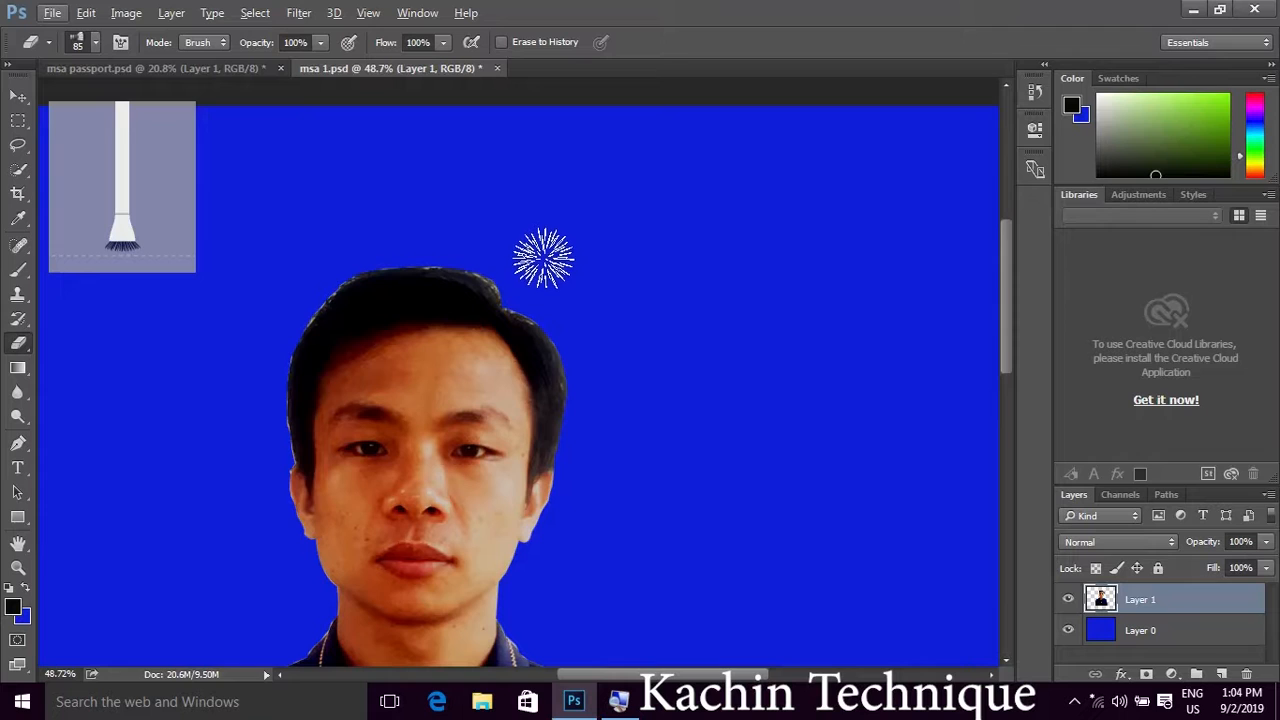
pyautogui.keyDown('alt'); pyautogui.scroll(4, 546, 275); pyautogui.keyUp('alt')
pyautogui.keyDown('alt'); pyautogui.scroll(2, 690, 290); pyautogui.keyUp('alt')
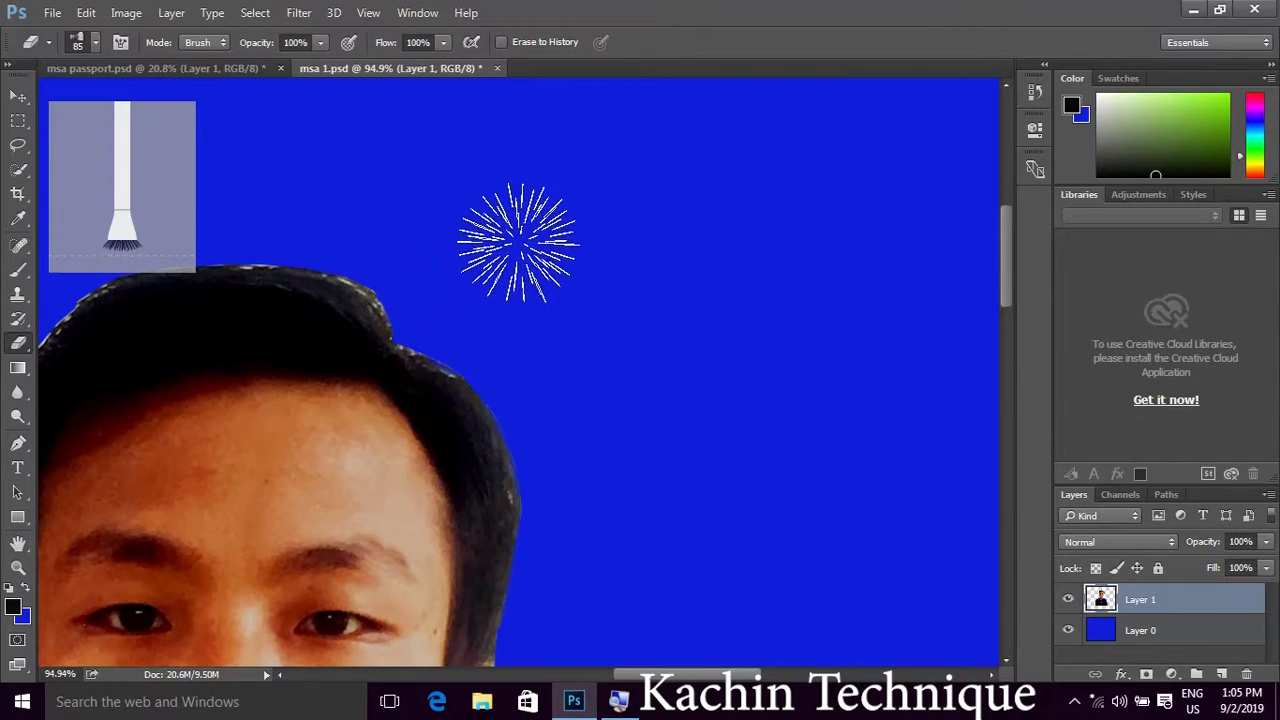
pyautogui.click(91, 38)
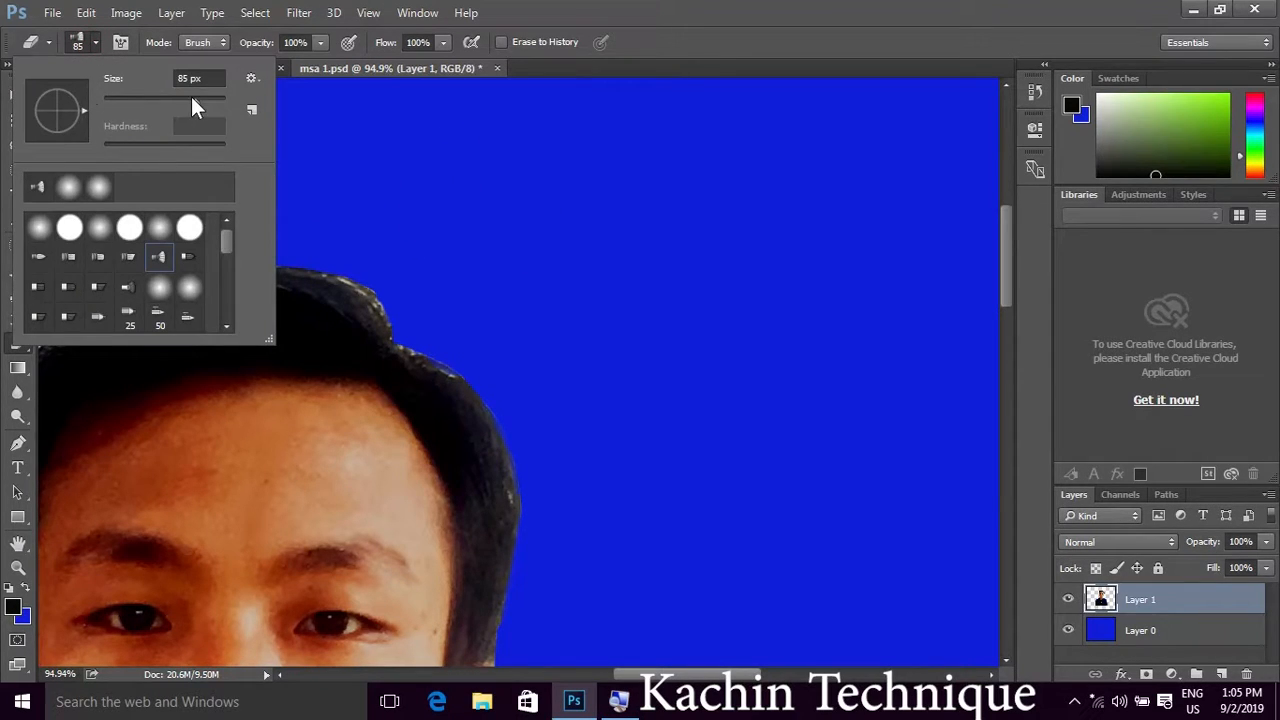
pyautogui.moveTo(192, 98); pyautogui.dragTo(135, 98)
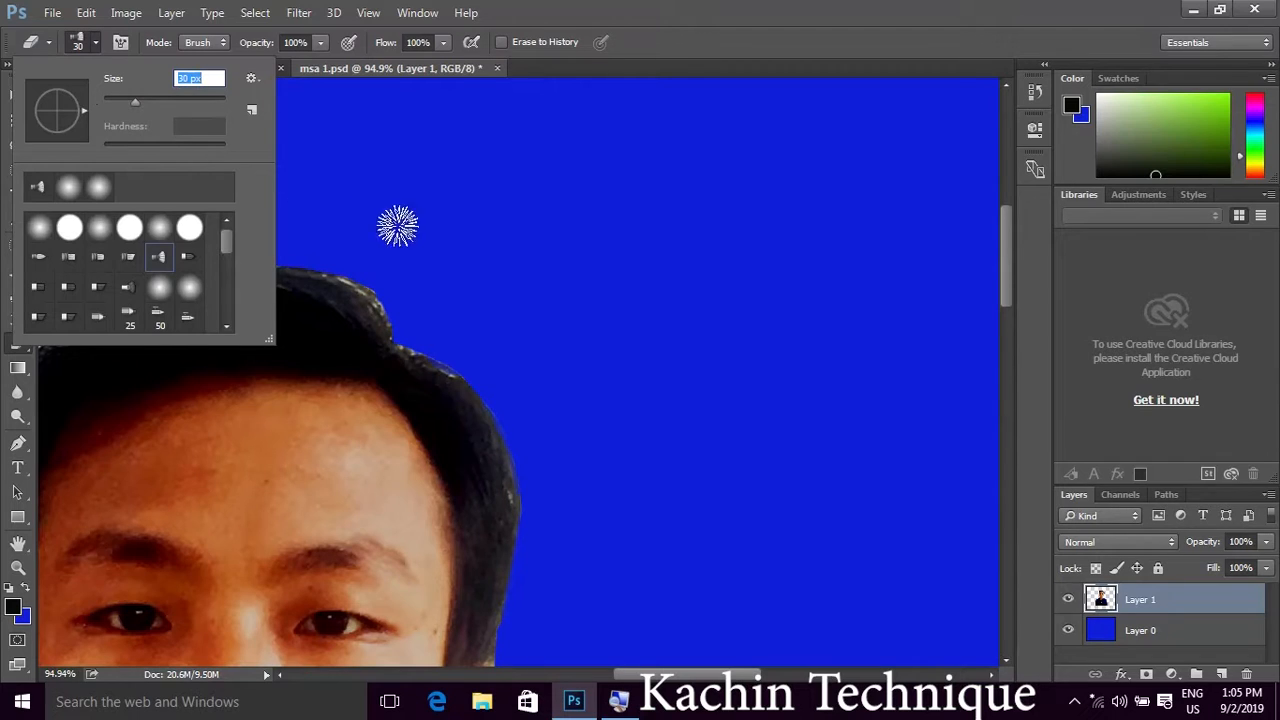
# - Erase the pale fringe along the upper right edge of the portrait's hair on Layer 1
pyautogui.click(428, 312)
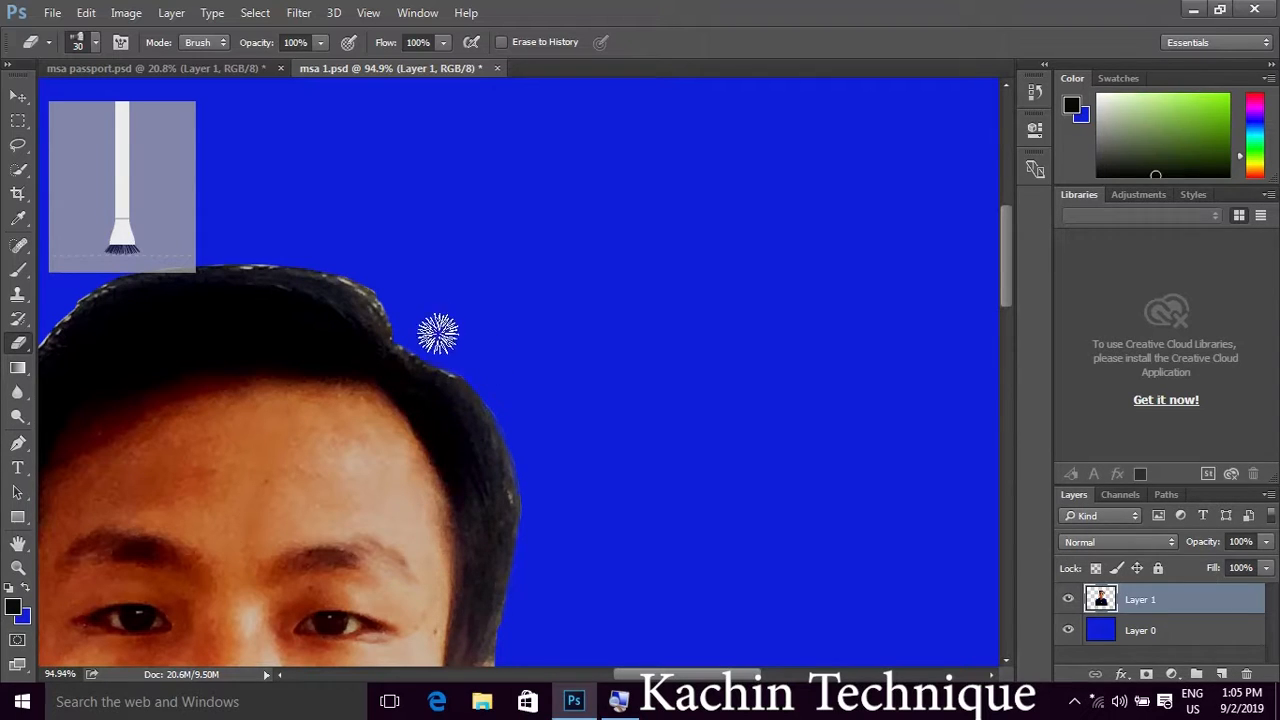
pyautogui.moveTo(345, 264)
pyautogui.mouseDown()
pyautogui.moveTo(374, 277)
pyautogui.moveTo(409, 334)
pyautogui.mouseUp()
pyautogui.moveTo(358, 256)
pyautogui.mouseDown()
pyautogui.moveTo(399, 297)
pyautogui.moveTo(421, 337)
pyautogui.mouseUp()
pyautogui.scroll(1, 806, 257)
pyautogui.scroll(-4, 795, 268)
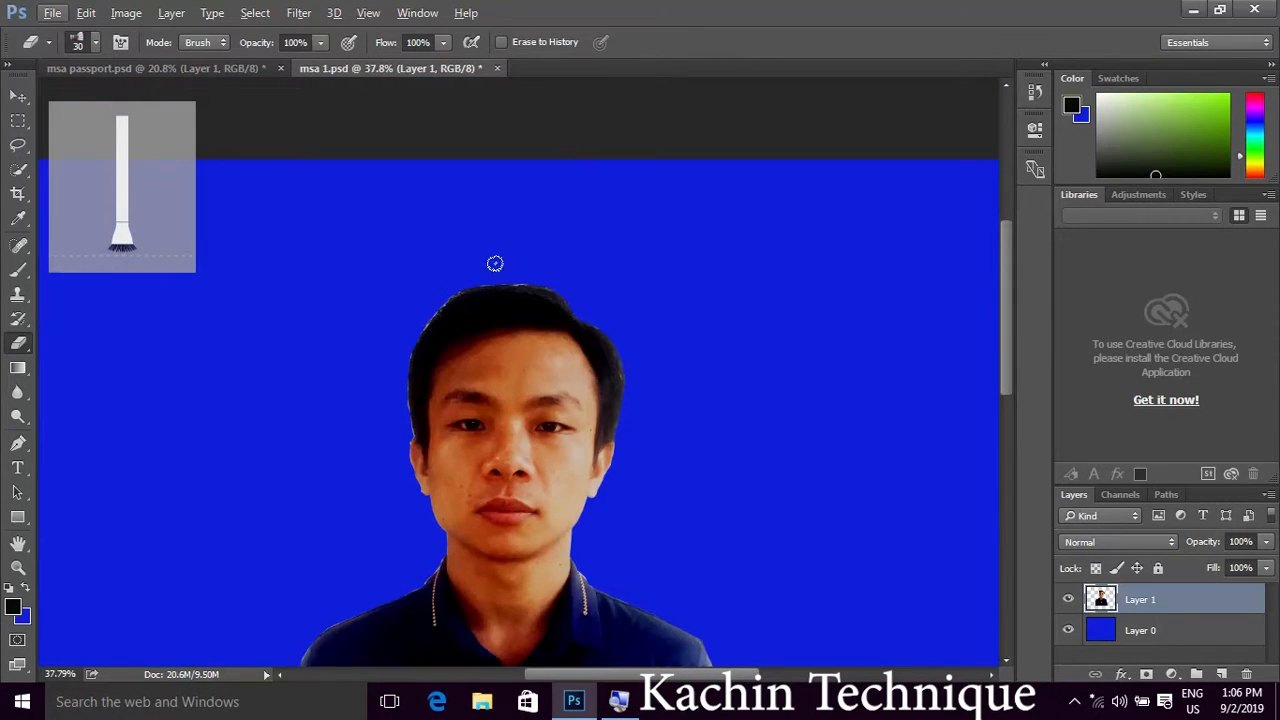
# - Erase the pale fringe over the crown and down the left side of the hair to the ear
pyautogui.scroll(3, 495, 263)
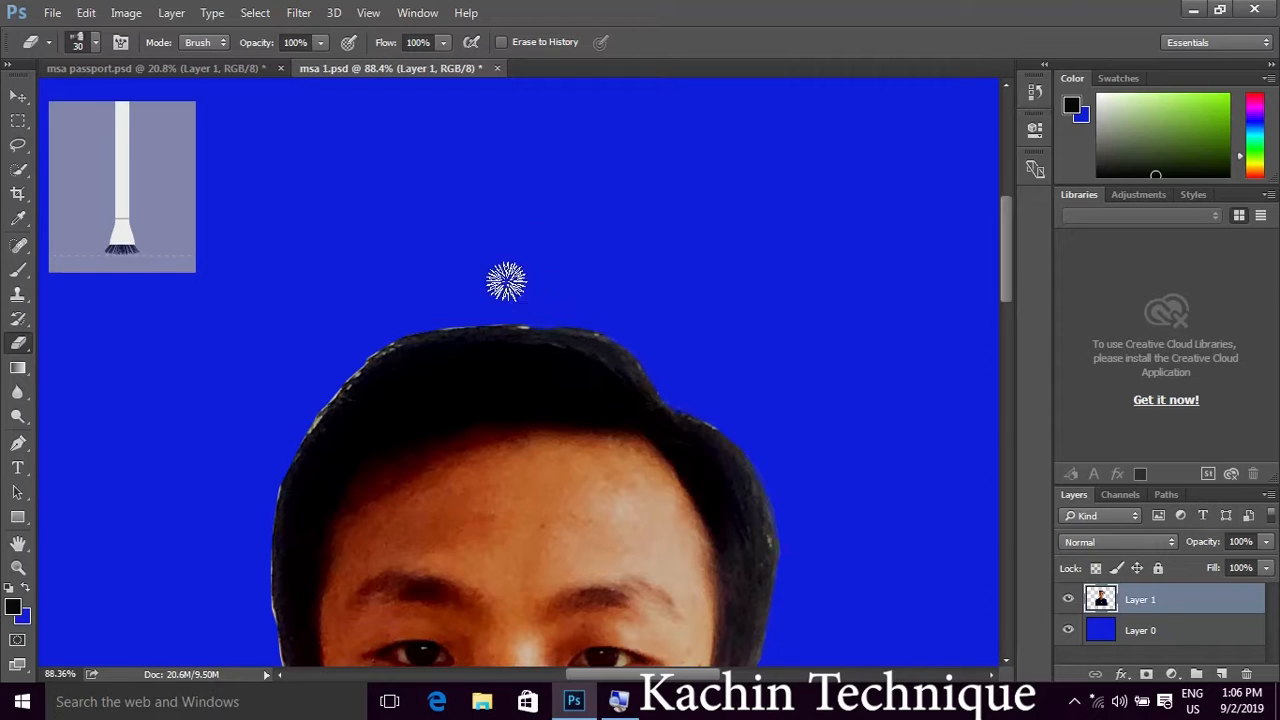
pyautogui.scroll(1, 539, 326)
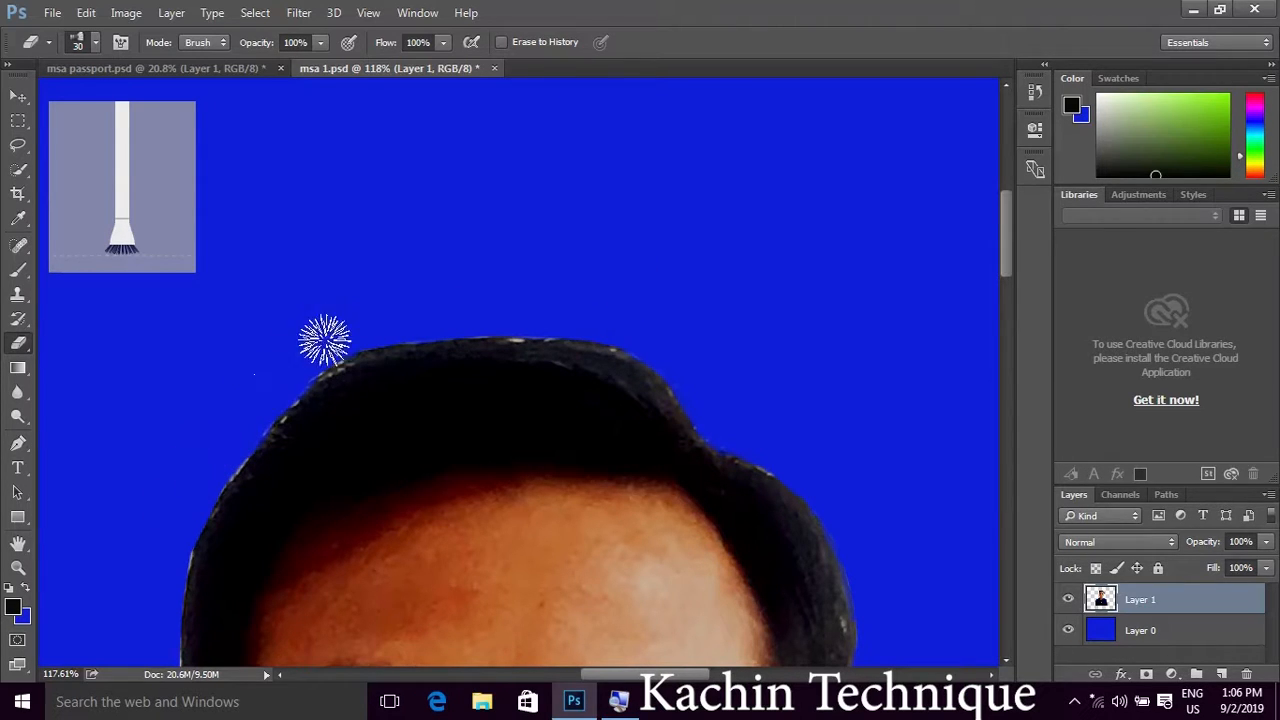
pyautogui.scroll(-8, 575, 148)
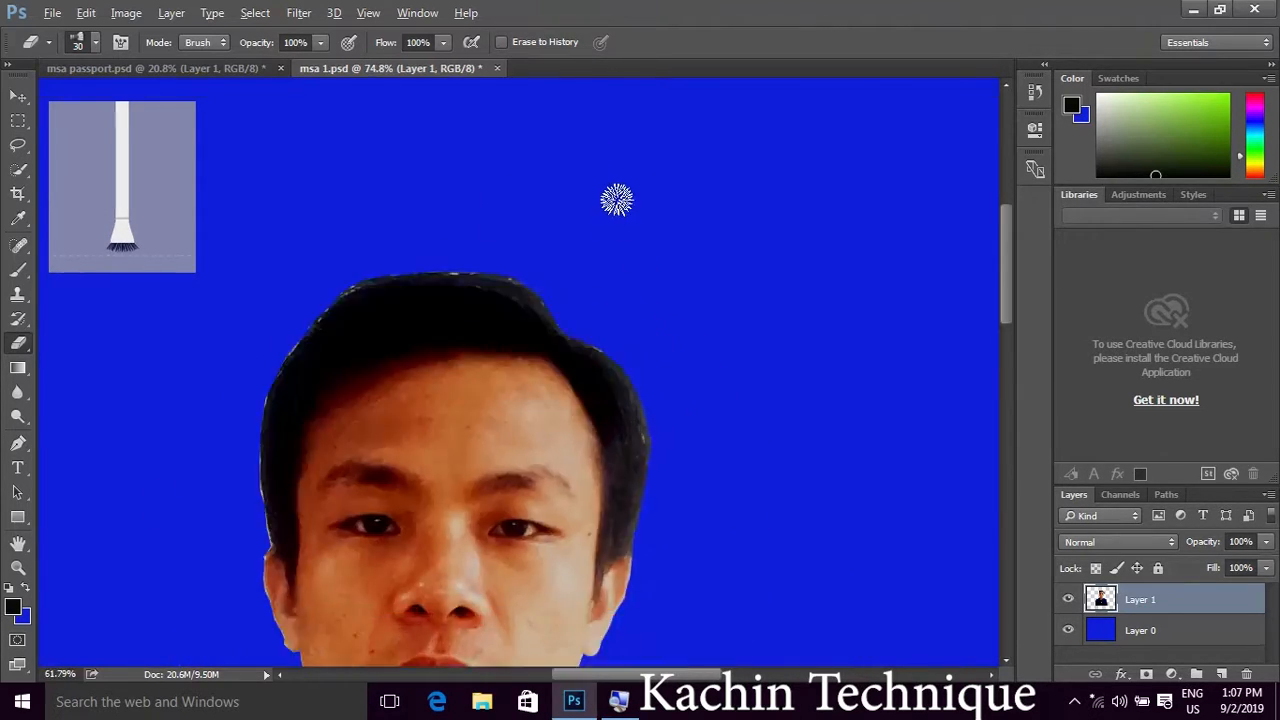
pyautogui.scroll(8, 413, 308)
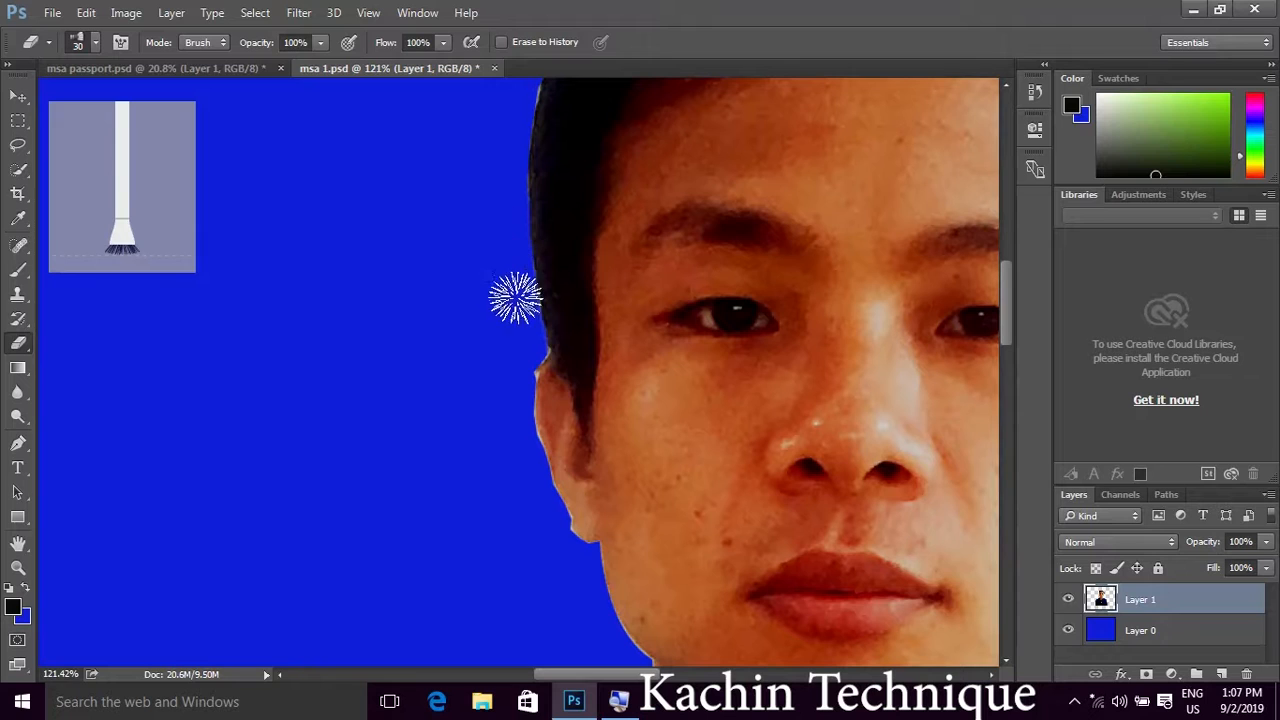
# - Set the fan bristle eraser's size to 13 px and clean the pale edge around the left sideburn and ear
pyautogui.click(93, 42)
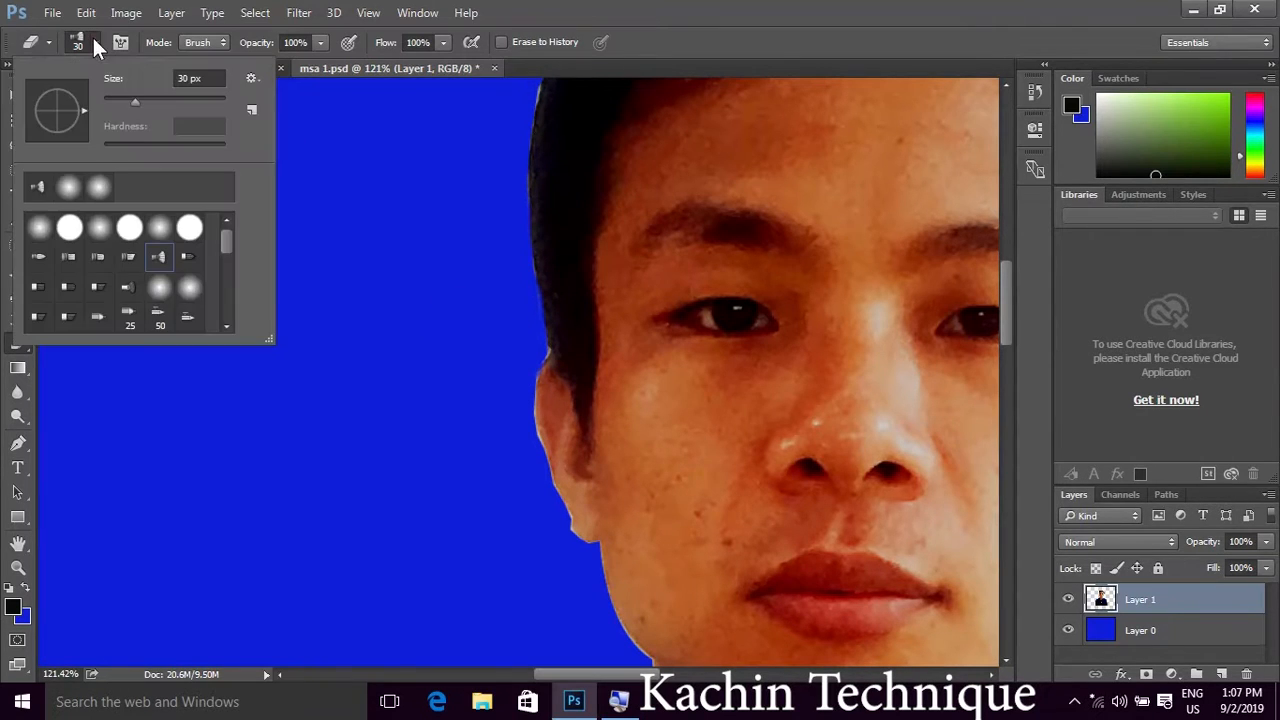
pyautogui.moveTo(124, 101); pyautogui.dragTo(109, 97)
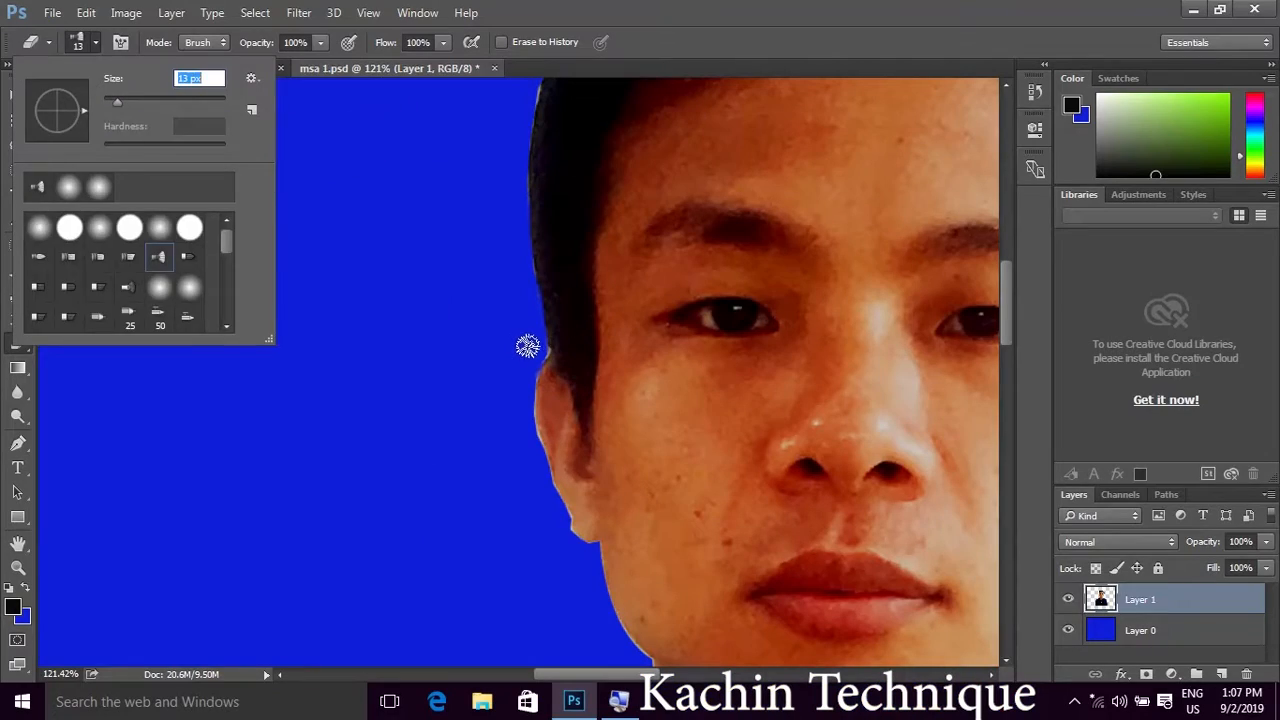
pyautogui.scroll(5, 510, 340)
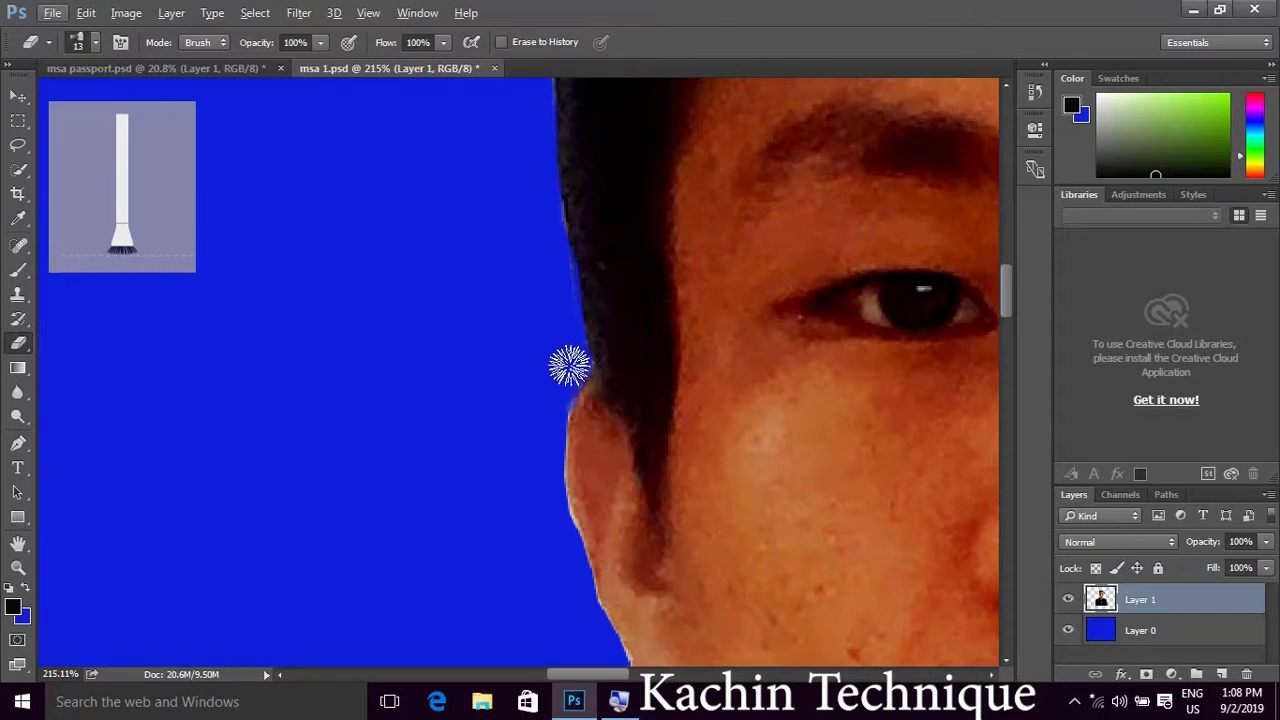
pyautogui.scroll(-4, 400, 380)
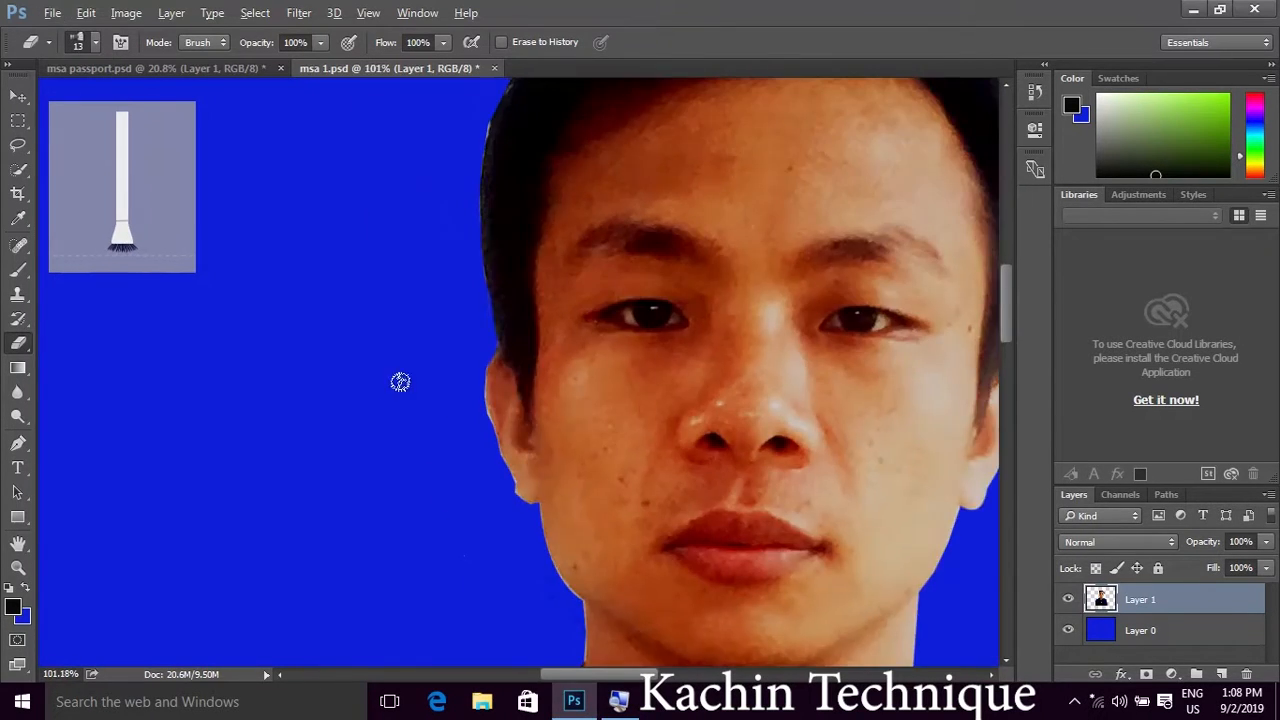
pyautogui.scroll(3, 440, 423)
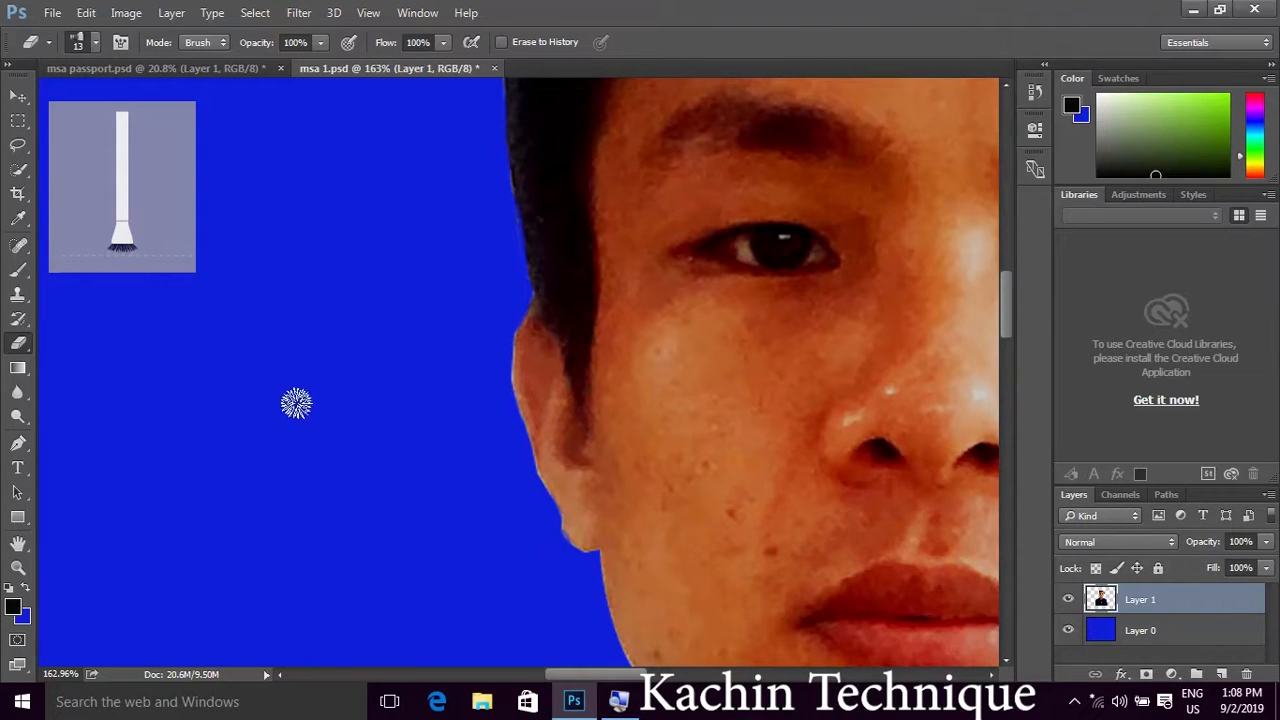
# - Erase the pale fringe along the shirt collar and the inner shoulder on the image's left side
pyautogui.scroll(-4, 278, 262)
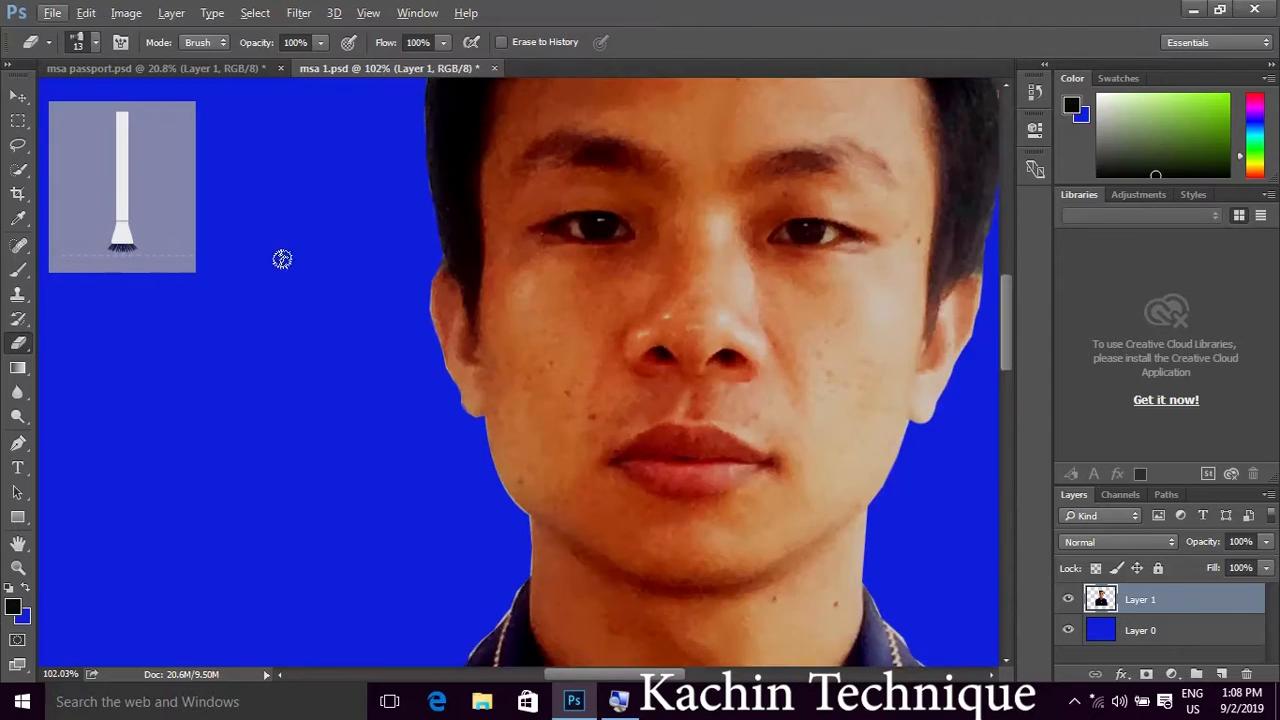
pyautogui.scroll(3, 392, 519)
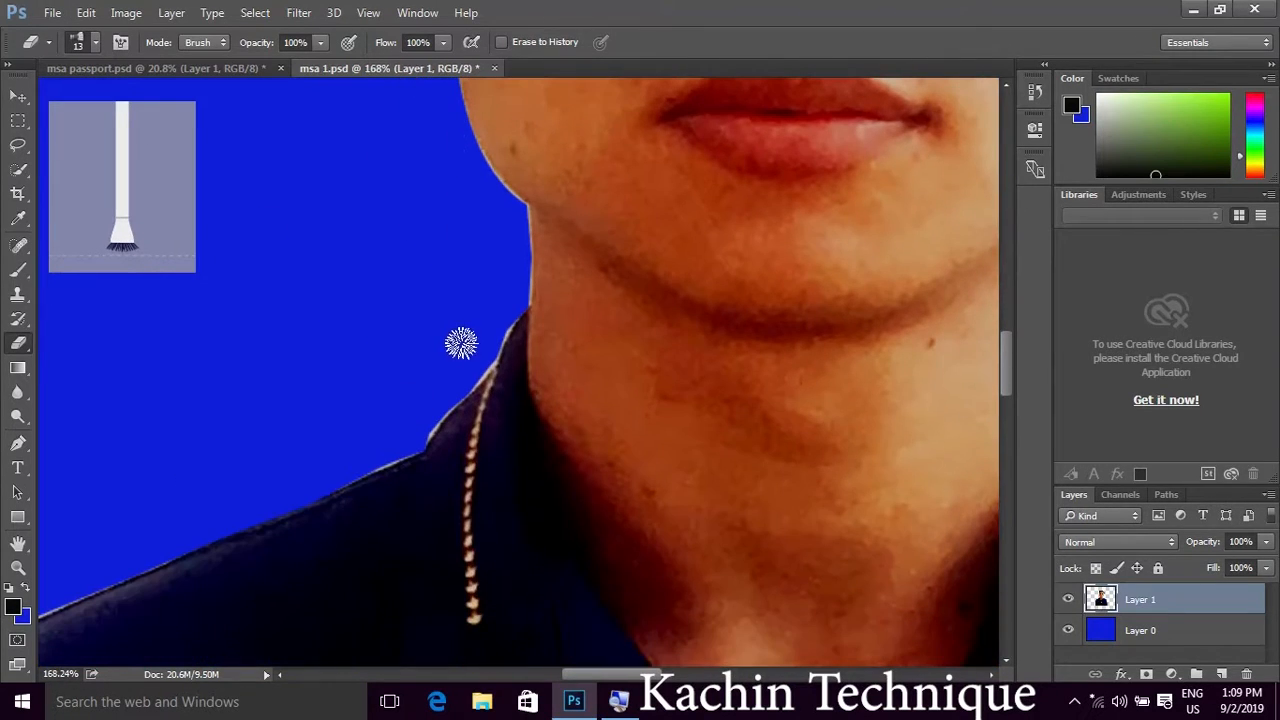
pyautogui.moveTo(482, 352)
pyautogui.mouseDown()
pyautogui.moveTo(377, 465)
pyautogui.moveTo(220, 513)
pyautogui.mouseUp()
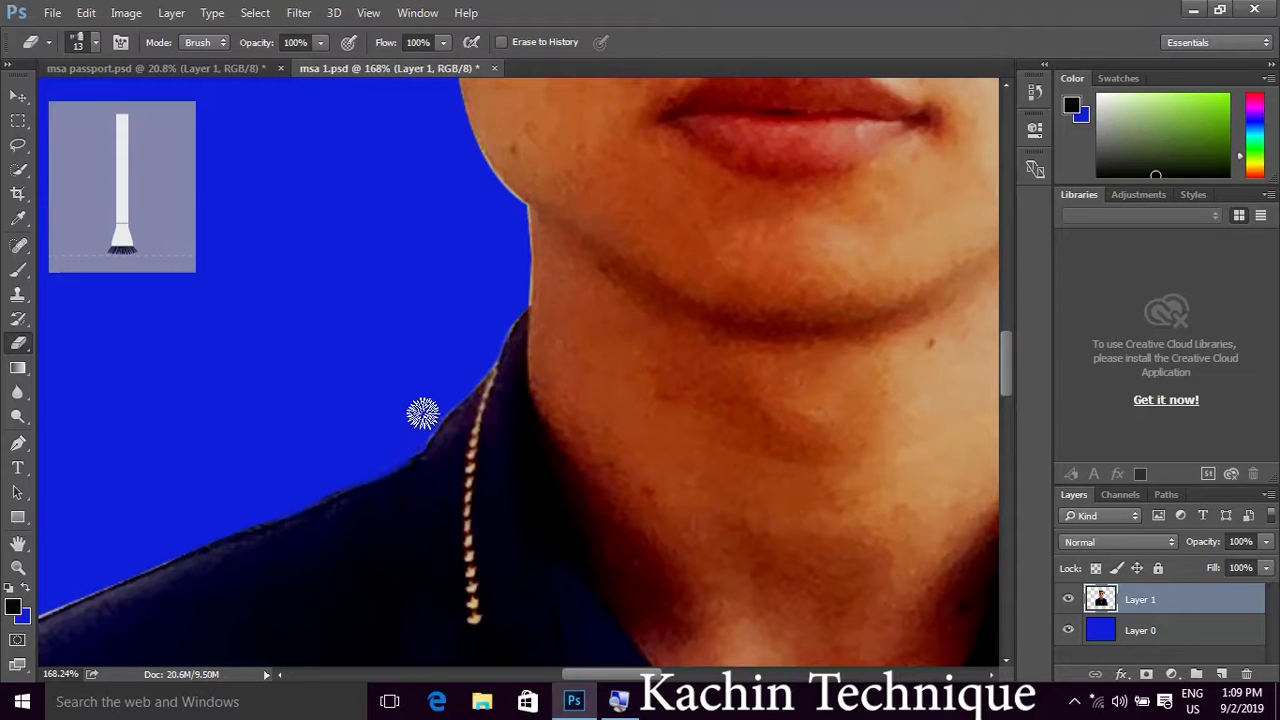
pyautogui.scroll(-5, 280, 389)
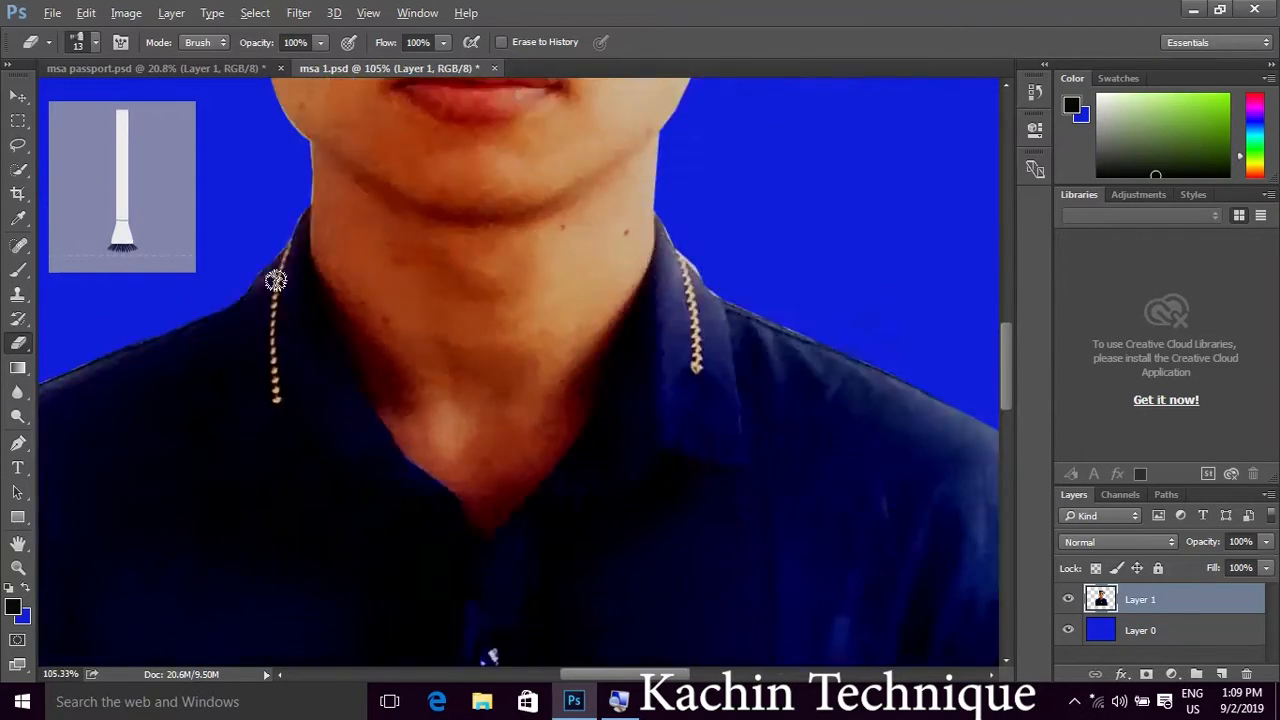
# - Erase the pale fringe along the upper edge of the left shoulder on Layer 1
pyautogui.scroll(5, 94, 400)
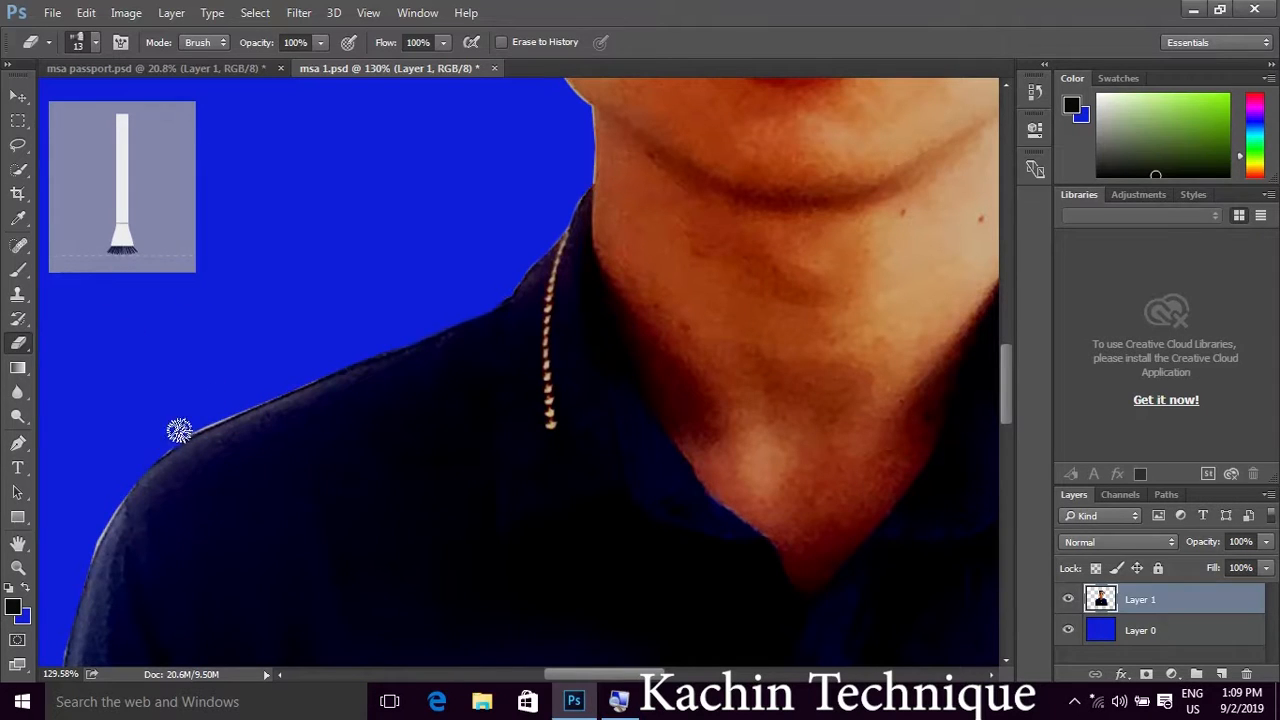
pyautogui.moveTo(177, 429); pyautogui.dragTo(255, 406)
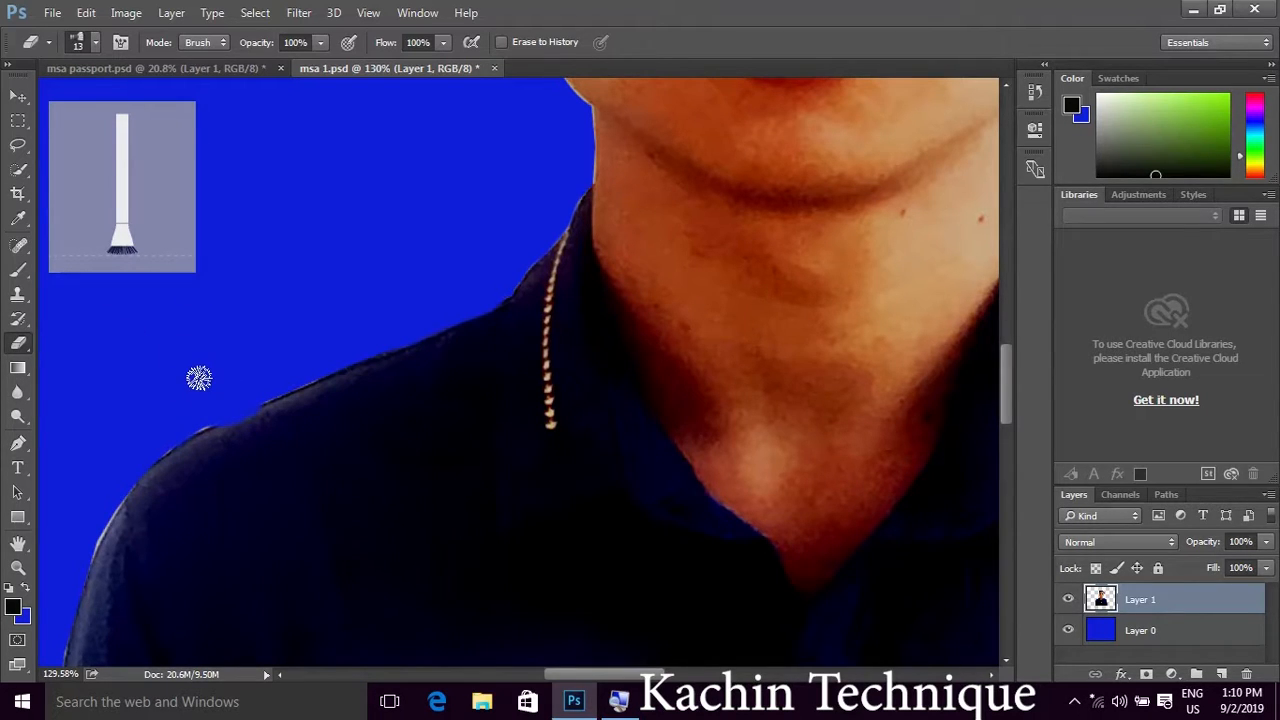
pyautogui.scroll(1, 200, 438)
pyautogui.scroll(2, 200, 438)
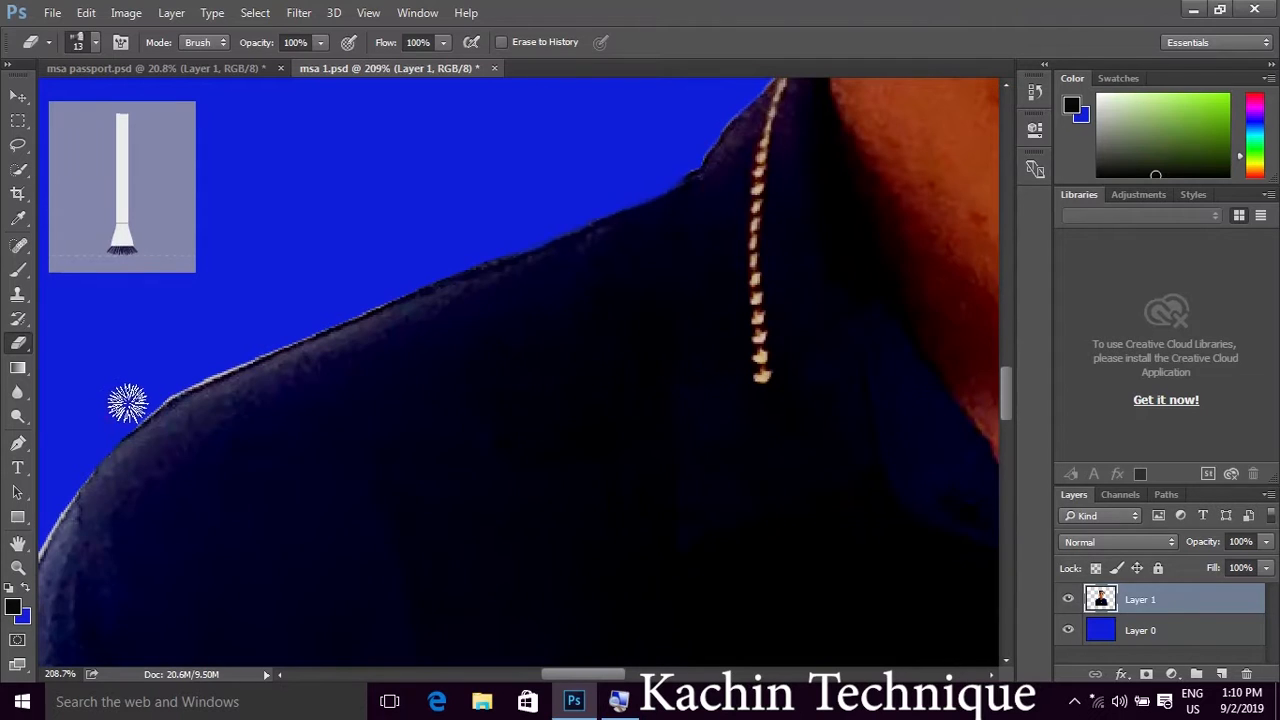
pyautogui.moveTo(133, 408); pyautogui.dragTo(440, 262)
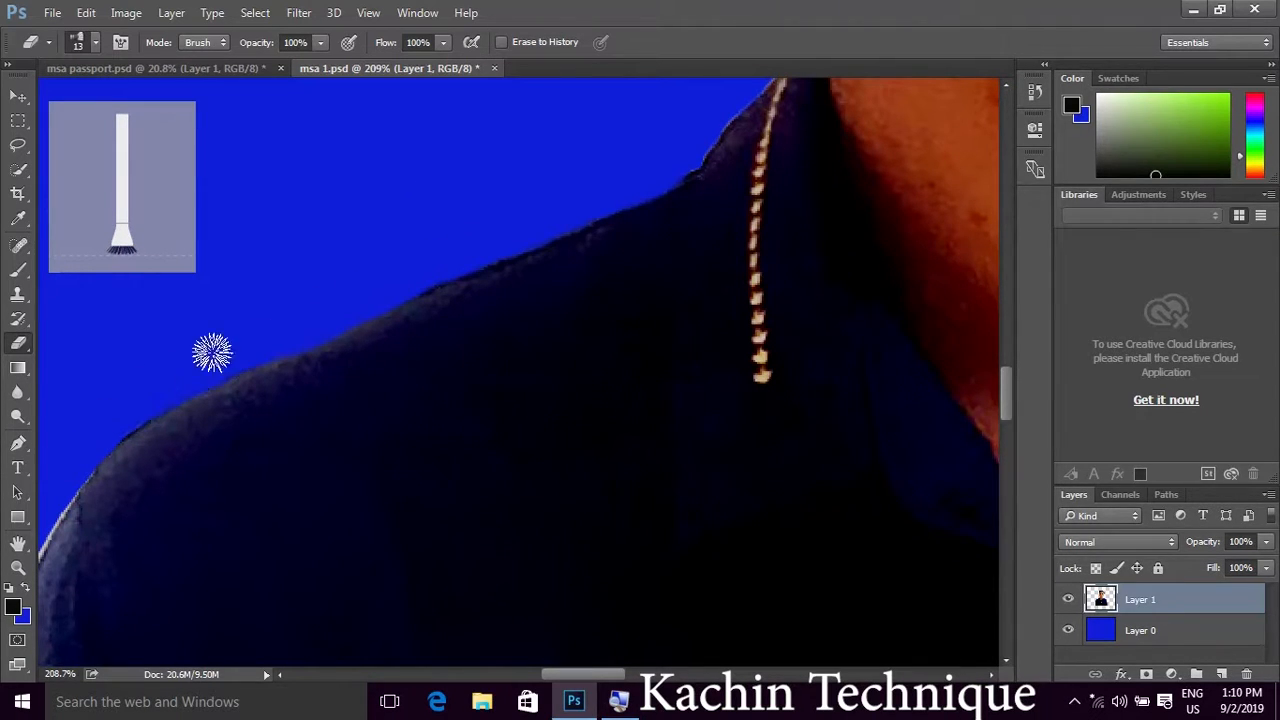
# - Erase the pale fringe around the left shoulder's outer curve and down the upper sleeve
pyautogui.scroll(-2, 405, 175)
pyautogui.scroll(-1, 390, 151)
pyautogui.scroll(3, 203, 371)
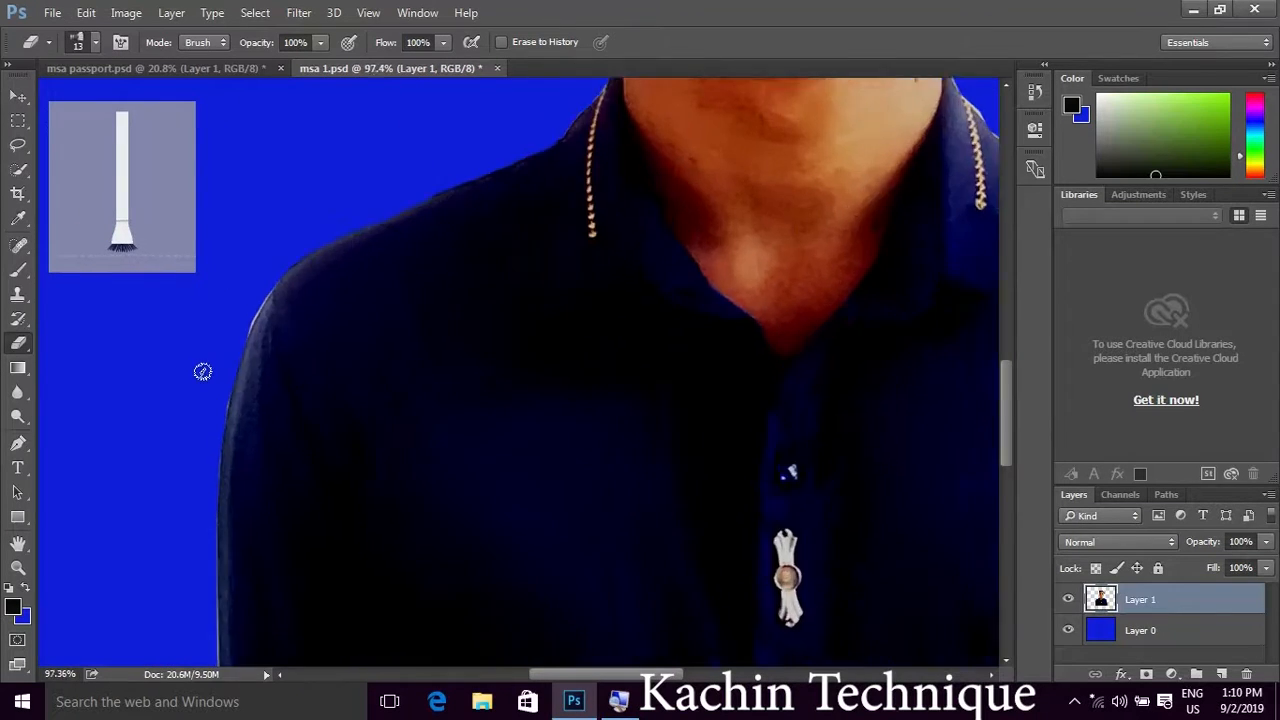
pyautogui.moveTo(280, 303); pyautogui.dragTo(346, 191)
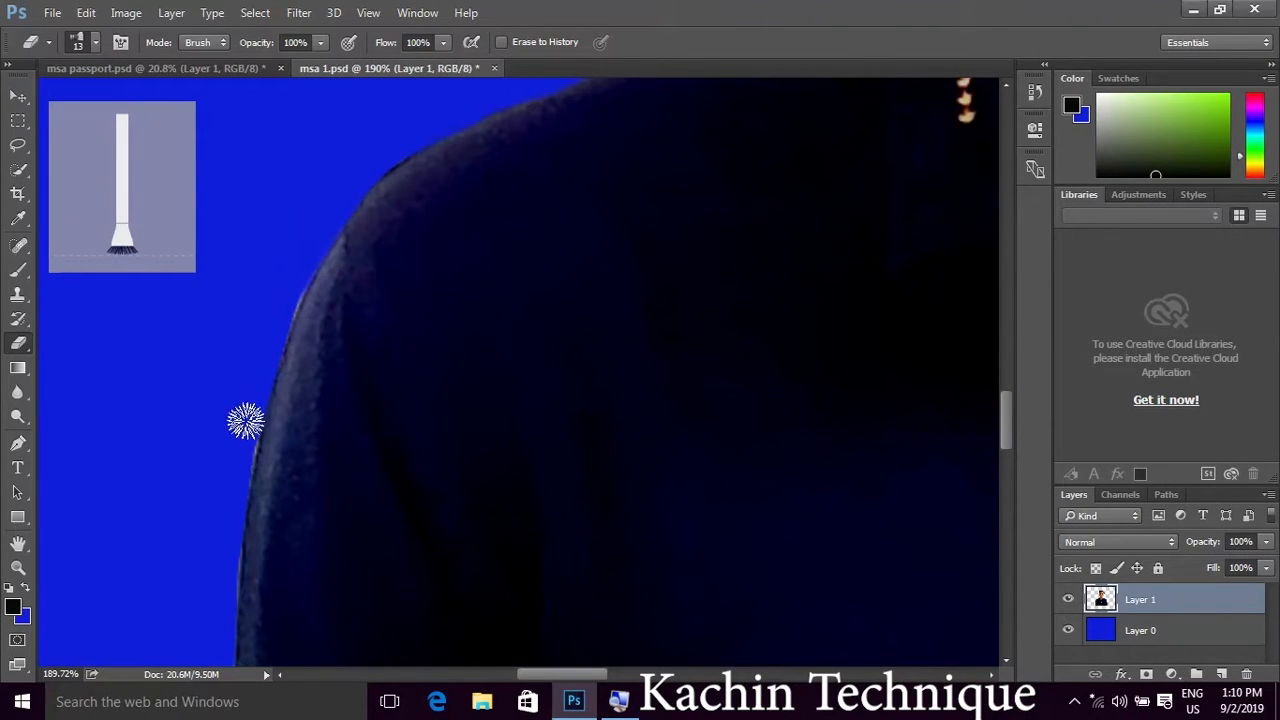
# - Clean the remaining pale specks along the crown of the portrait's hair with the bristle eraser
pyautogui.scroll(-5, 315, 145)
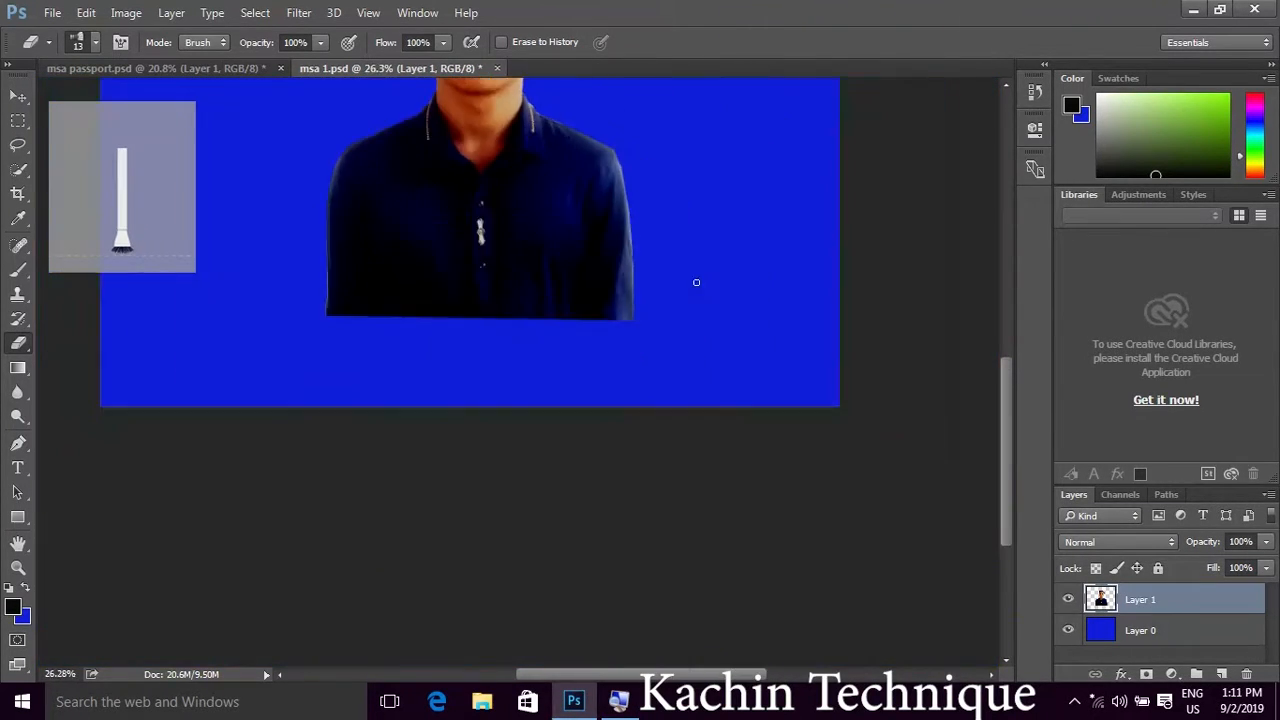
pyautogui.scroll(3, 657, 349)
pyautogui.scroll(4, 647, 324)
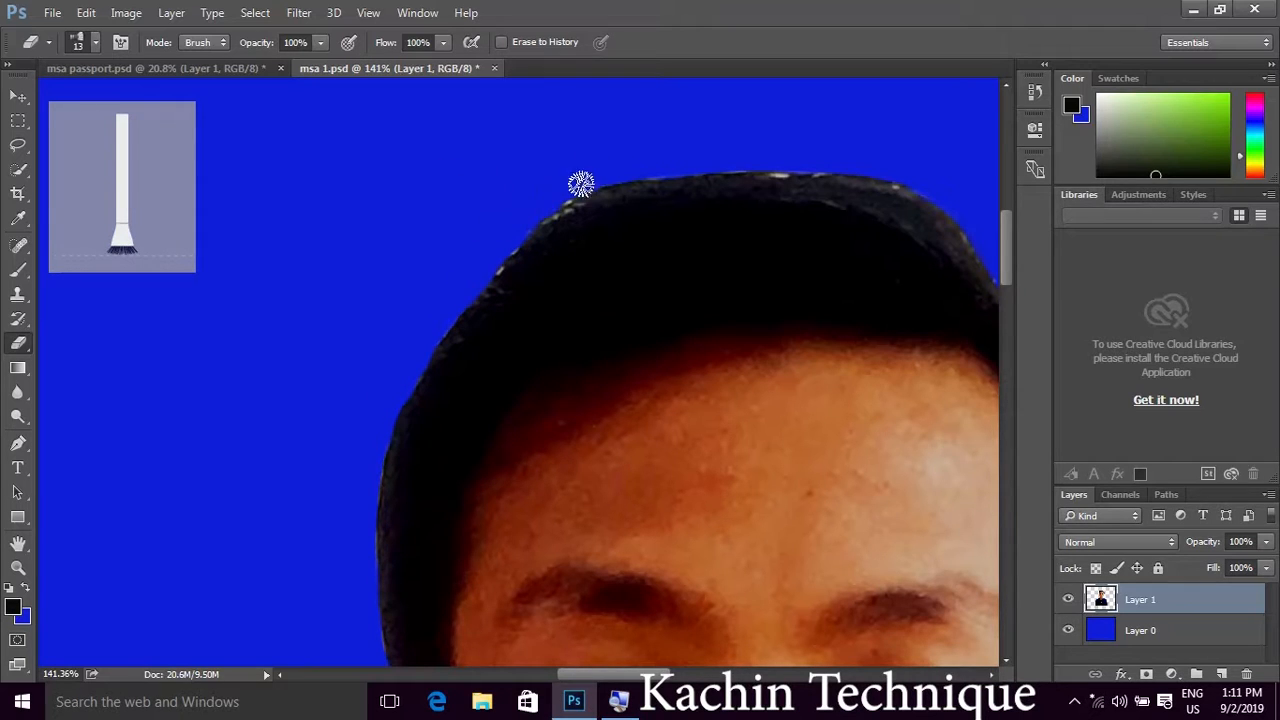
pyautogui.scroll(-5, 724, 122)
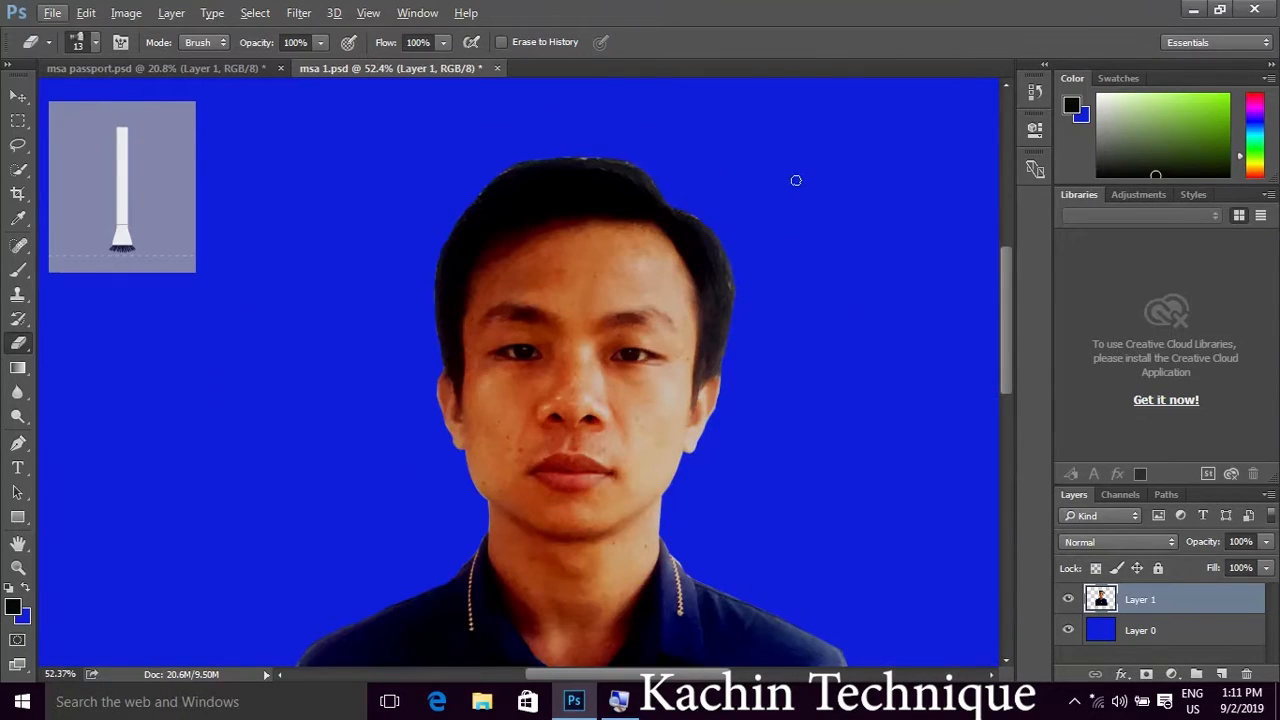
pyautogui.scroll(5, 612, 136)
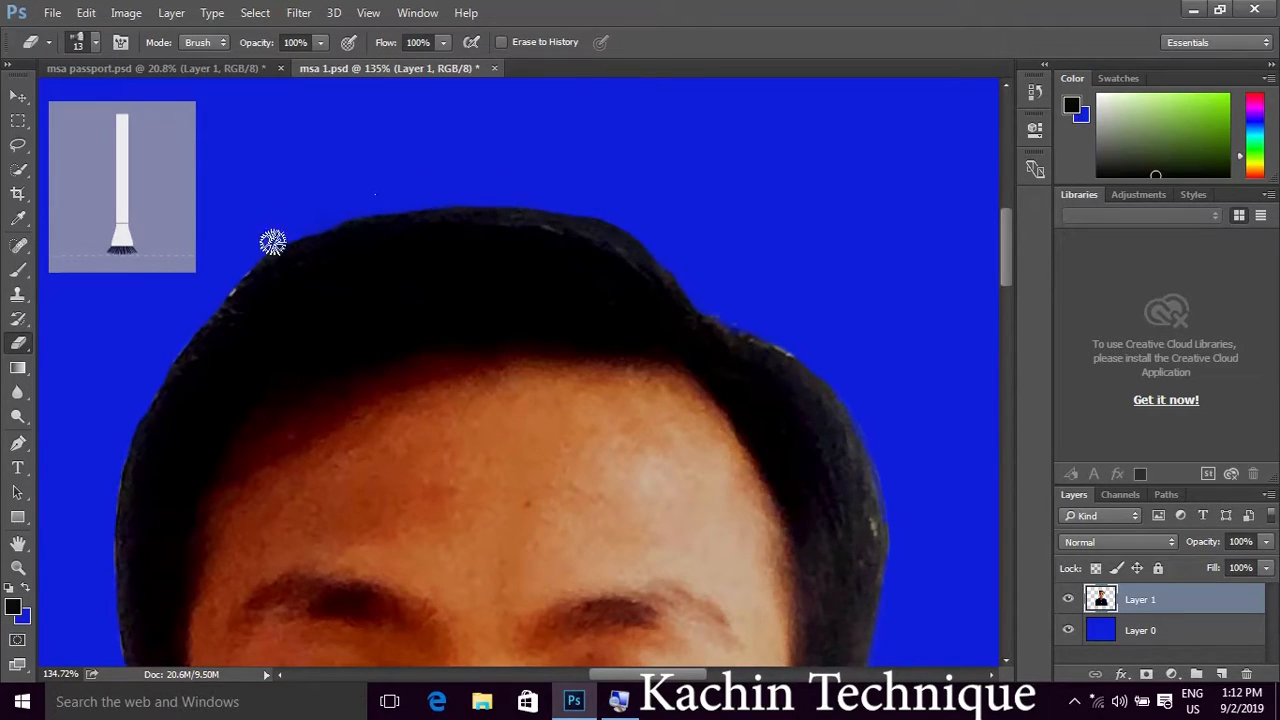
pyautogui.scroll(-9, 826, 169)
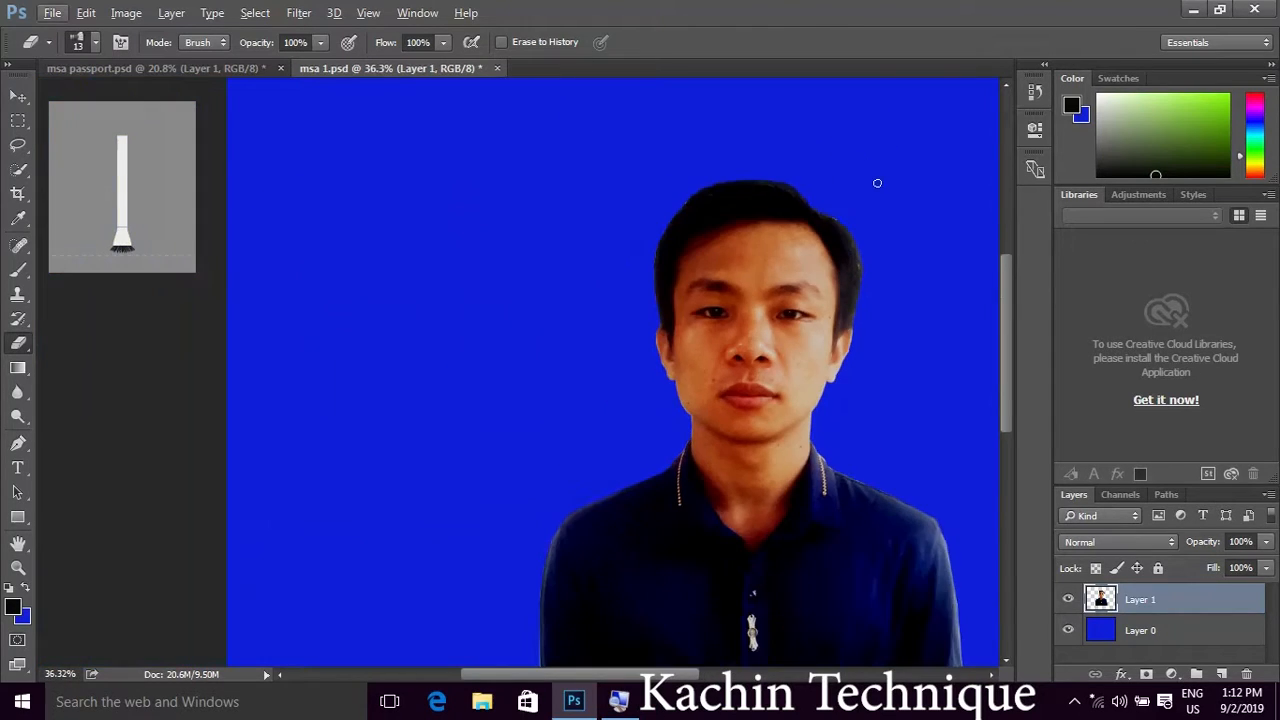
# - With Show Transform Controls enabled, scale Layer 1 to 47.01% width and 30.62% height and place it in the canvas's upper middle
pyautogui.click(18, 95)
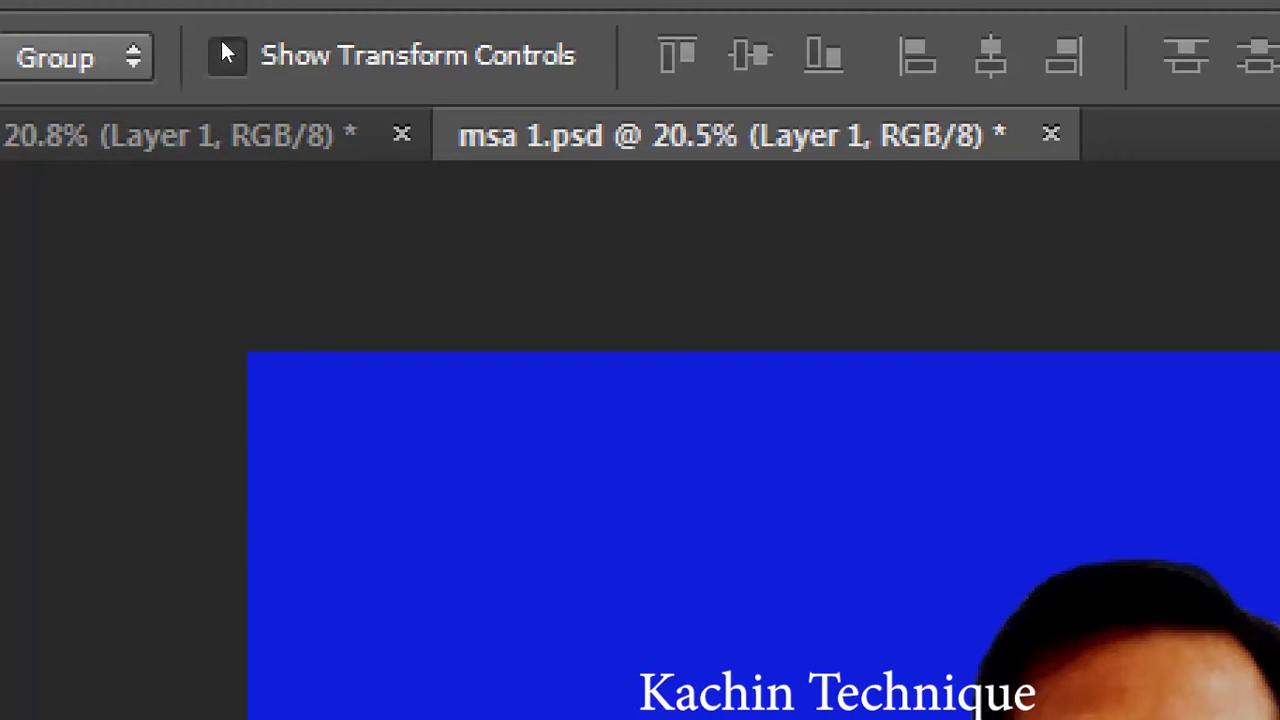
pyautogui.click(227, 55)
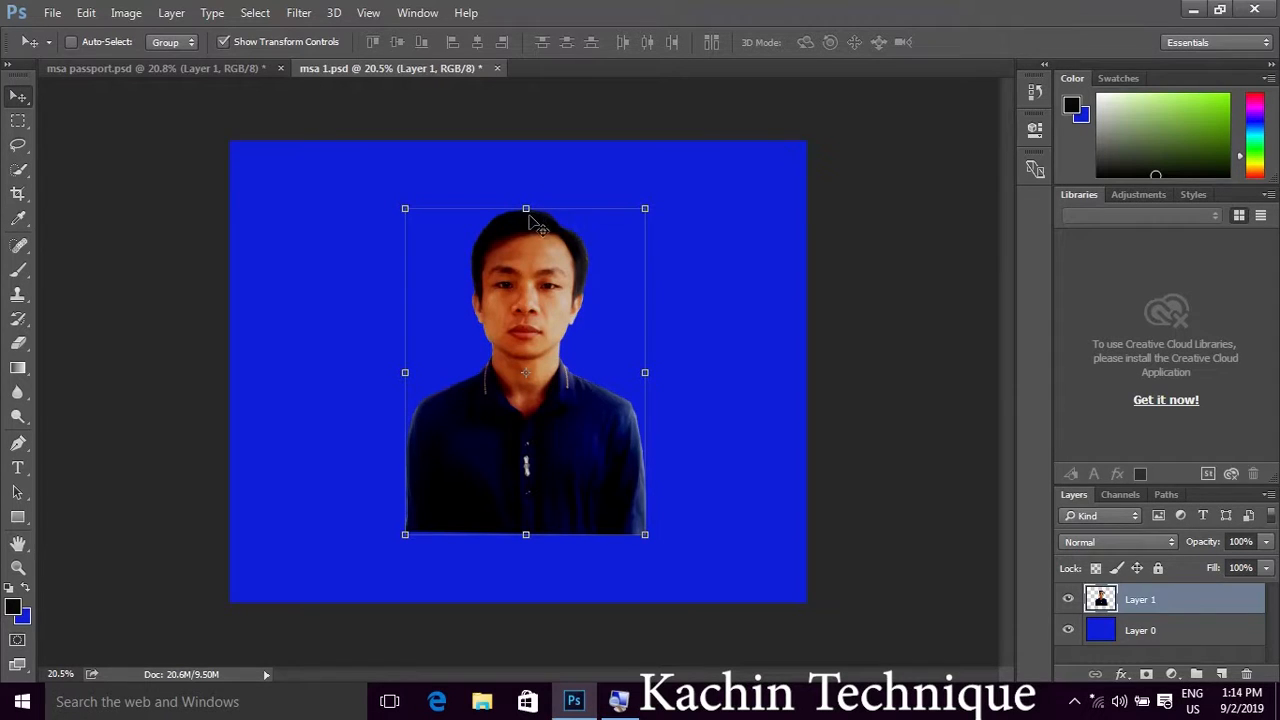
pyautogui.click(526, 209)
pyautogui.moveTo(530, 288); pyautogui.dragTo(534, 350)
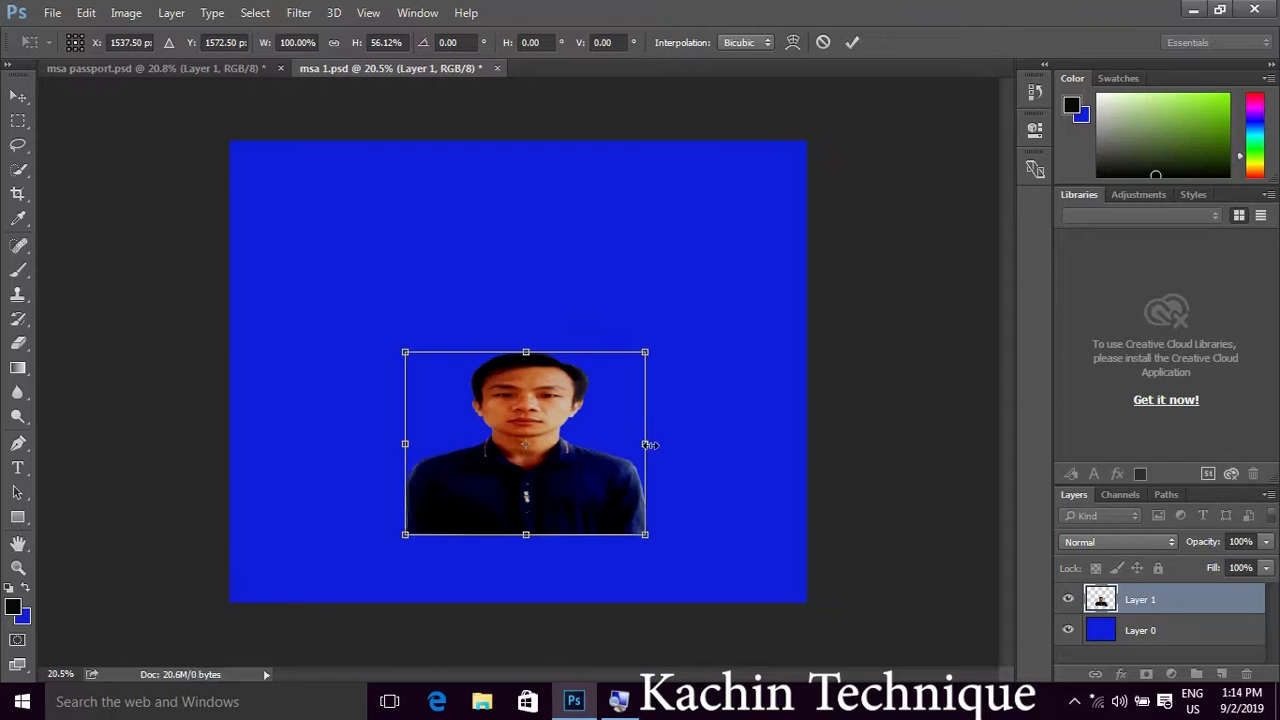
pyautogui.moveTo(645, 443); pyautogui.dragTo(518, 443)
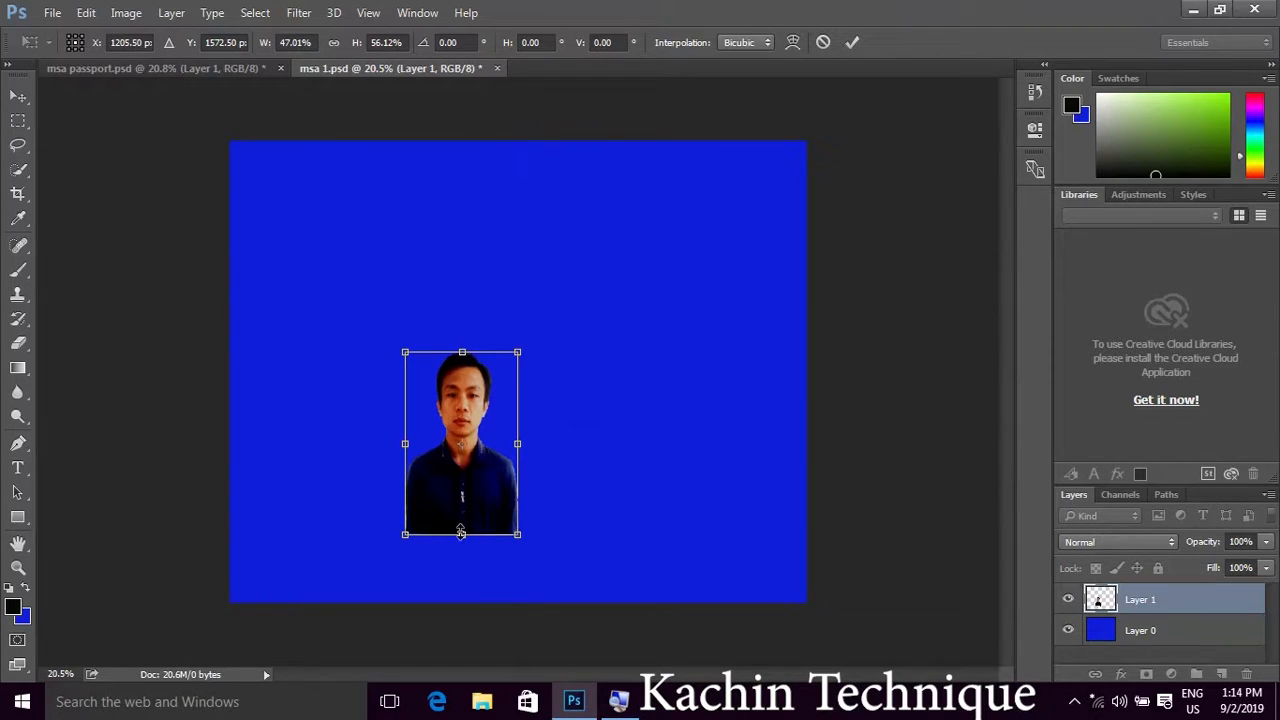
pyautogui.moveTo(463, 536); pyautogui.dragTo(465, 451)
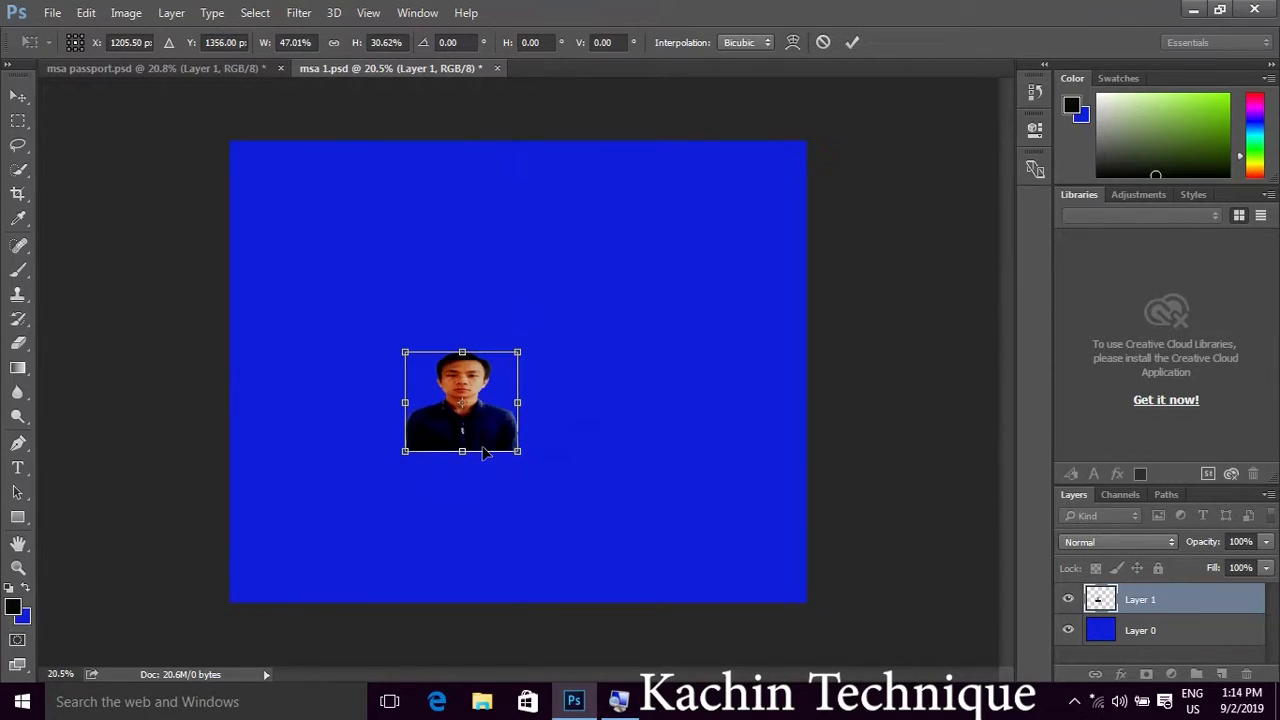
pyautogui.moveTo(476, 371); pyautogui.dragTo(536, 268)
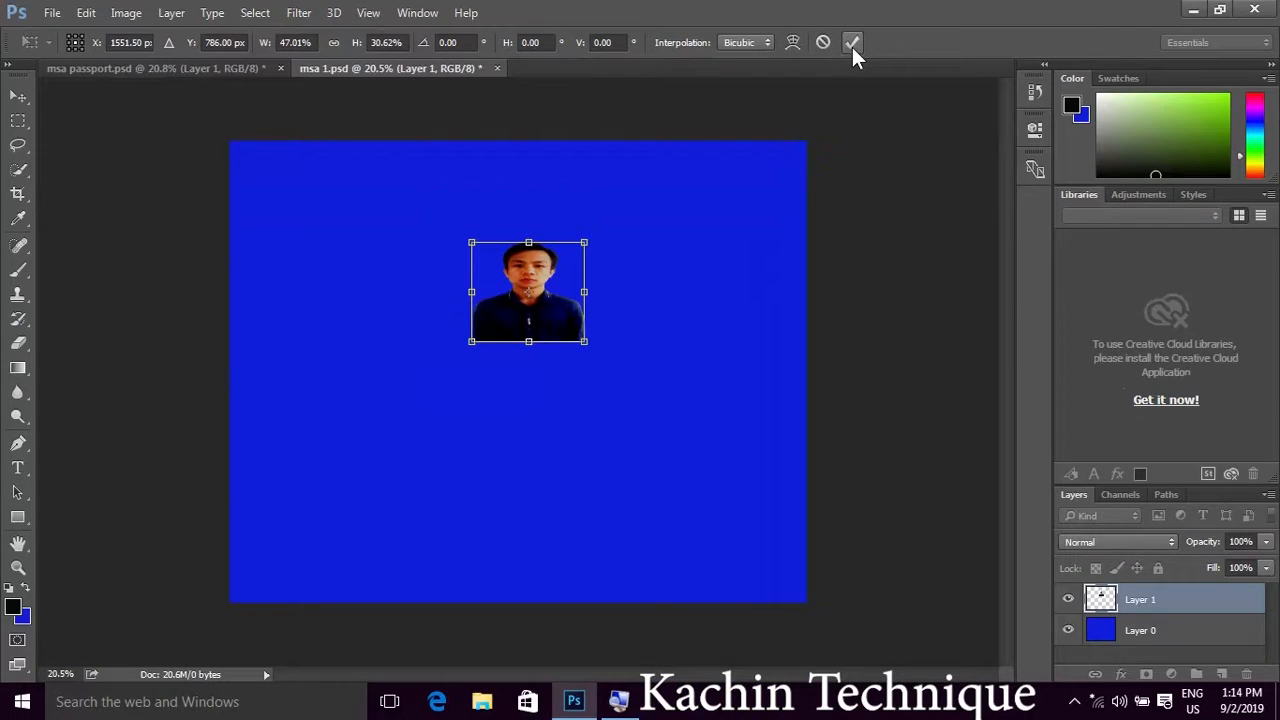
pyautogui.click(852, 45)
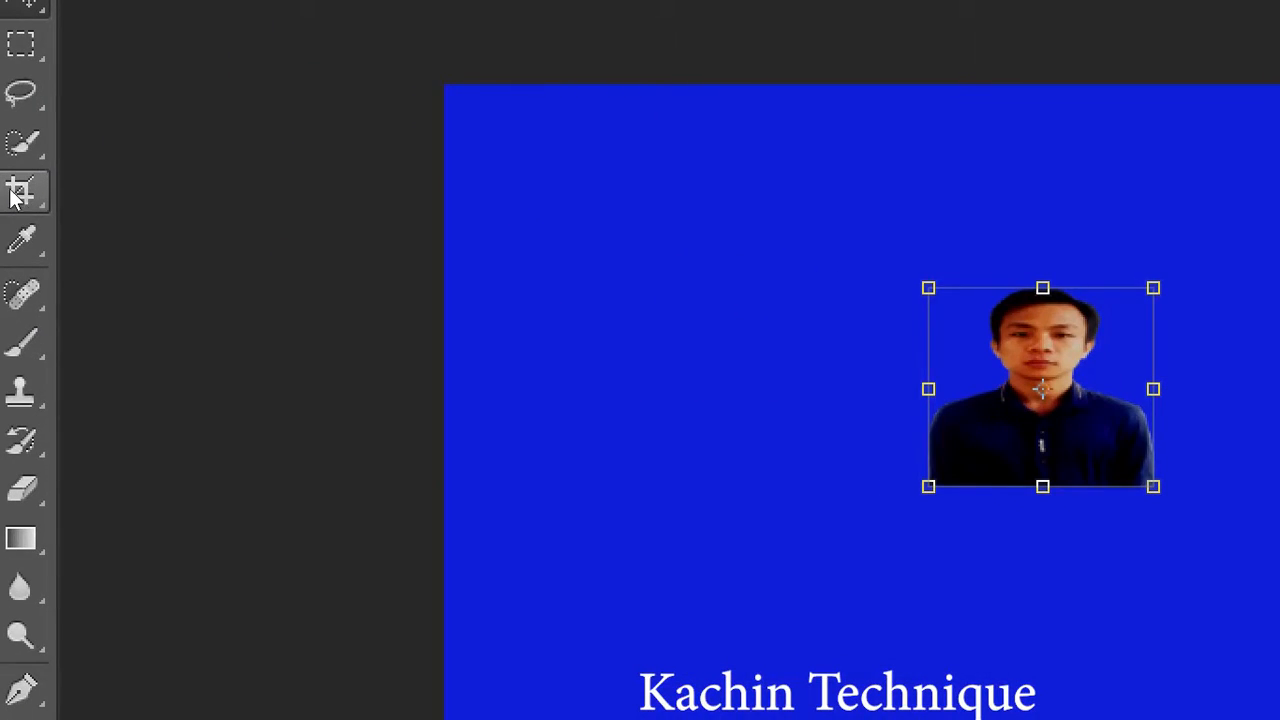
# - Set the Crop Tool's aspect ratio to 1 by 1
pyautogui.click(20, 192)
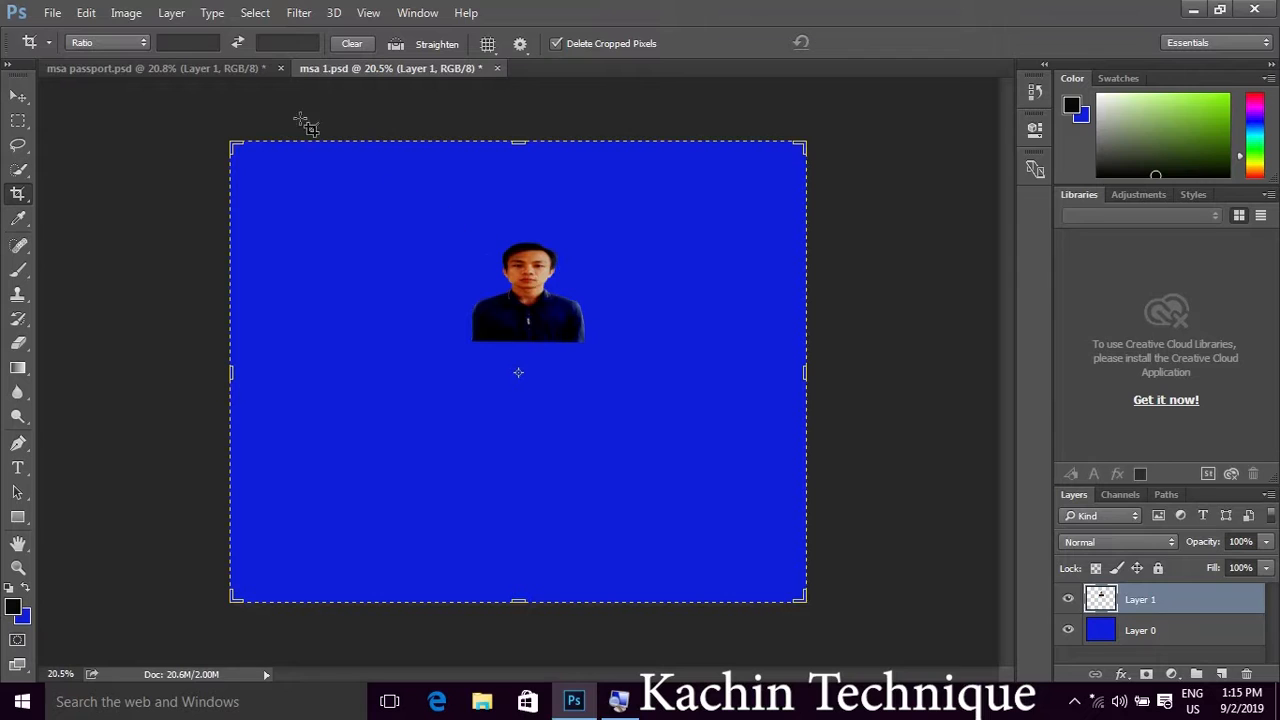
pyautogui.click(179, 42)
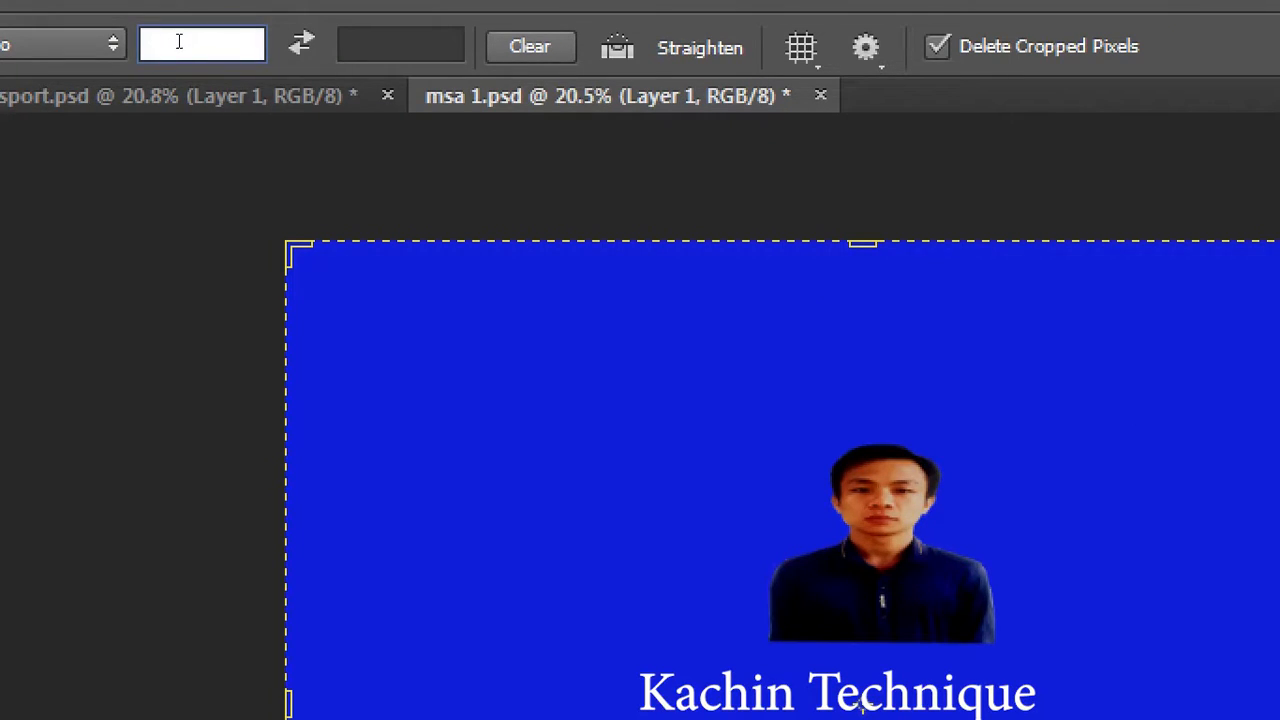
pyautogui.click(281, 37)
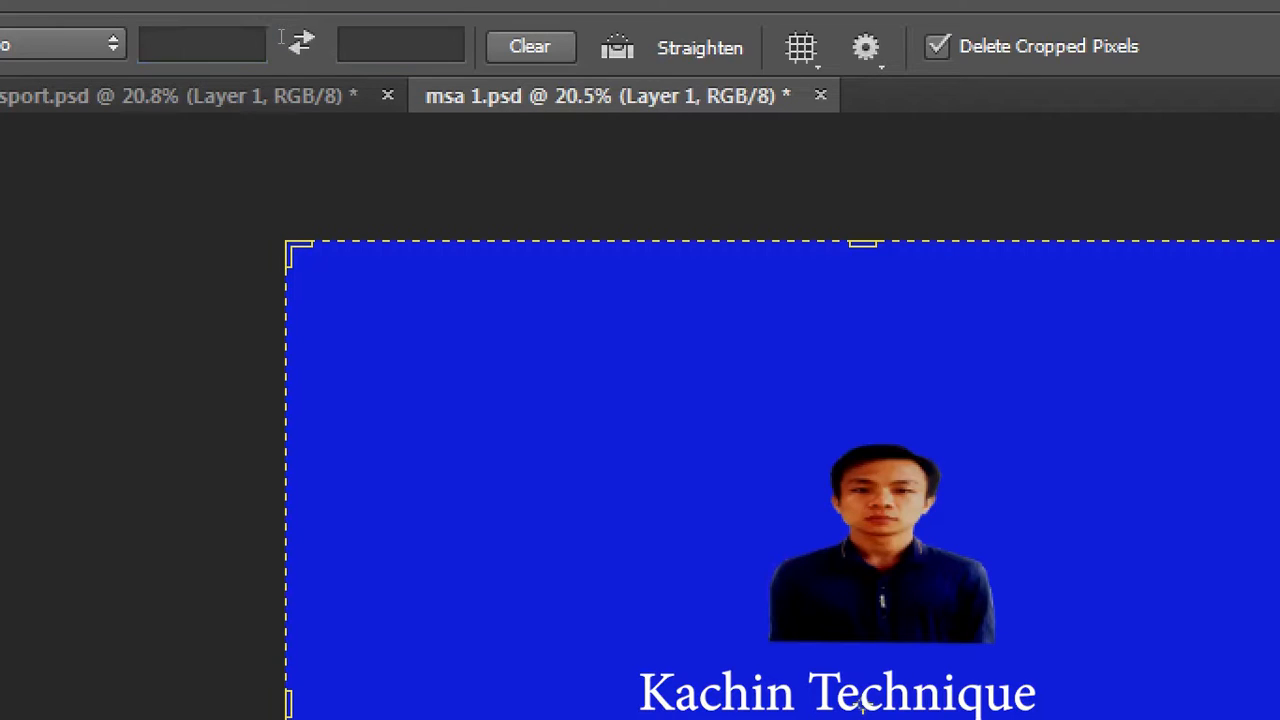
pyautogui.press('Tab')
pyautogui.click(206, 40)
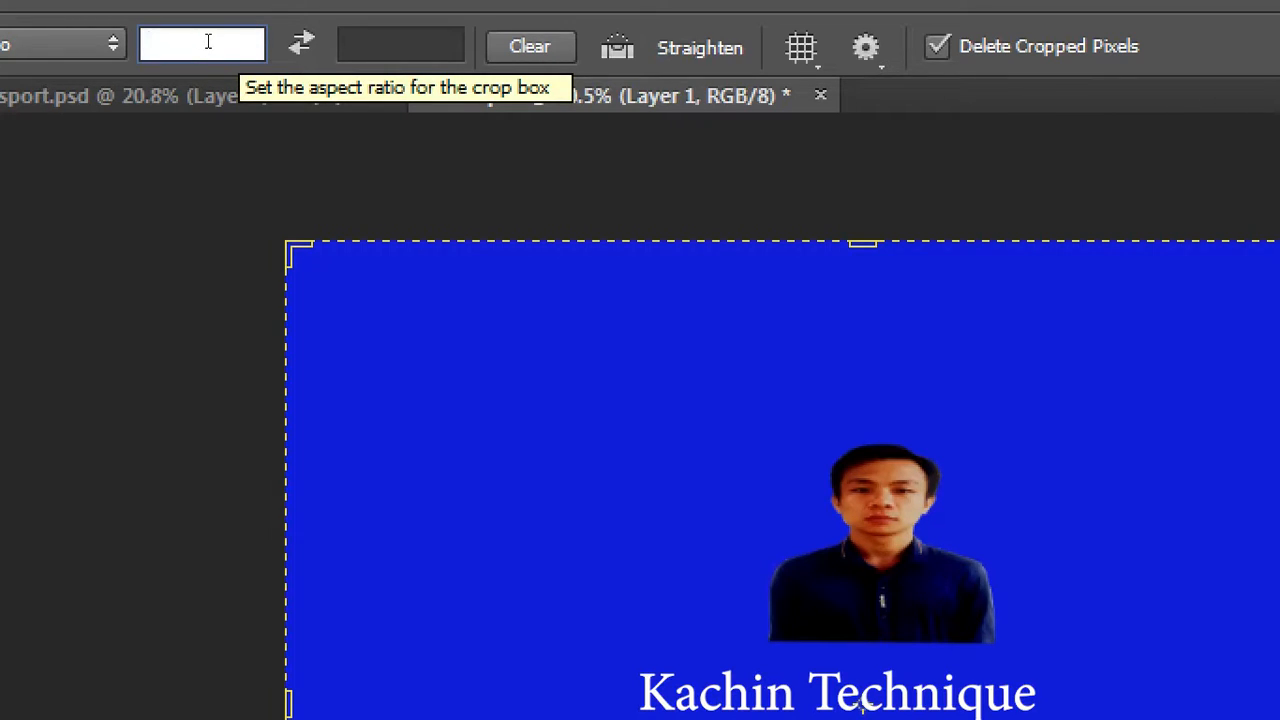
pyautogui.write('1')
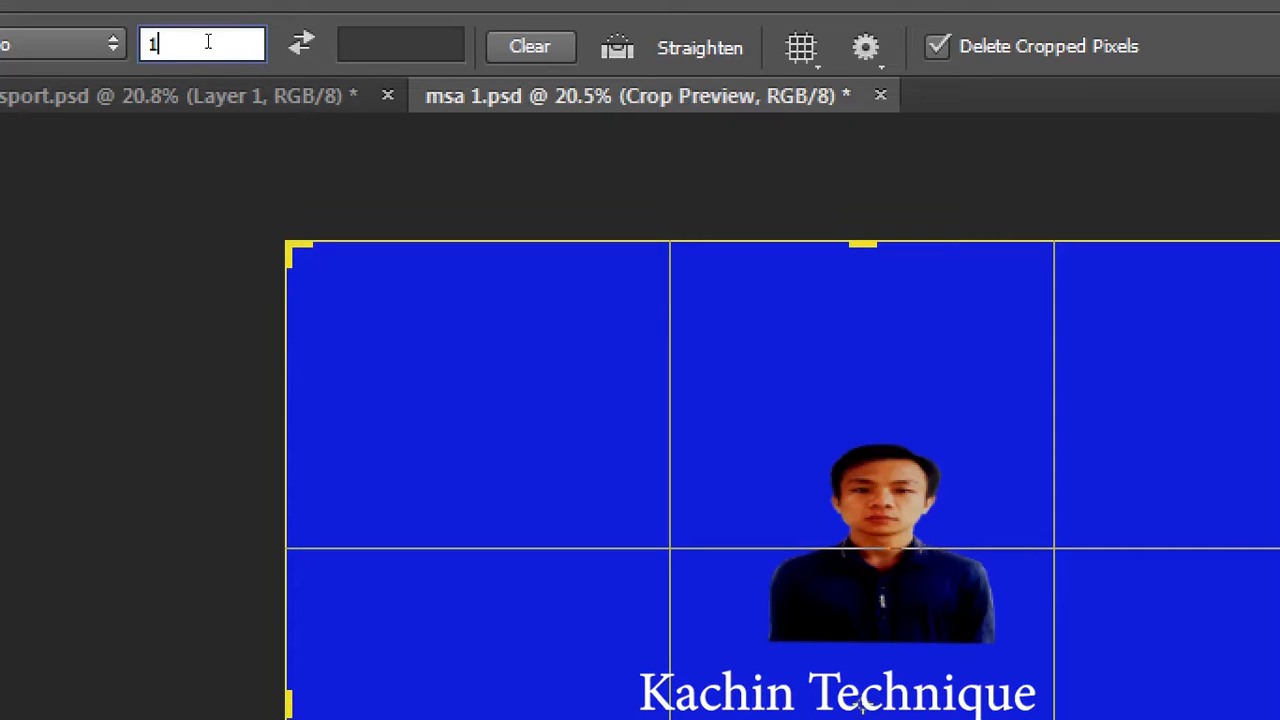
pyautogui.press('Tab')
pyautogui.write('1')
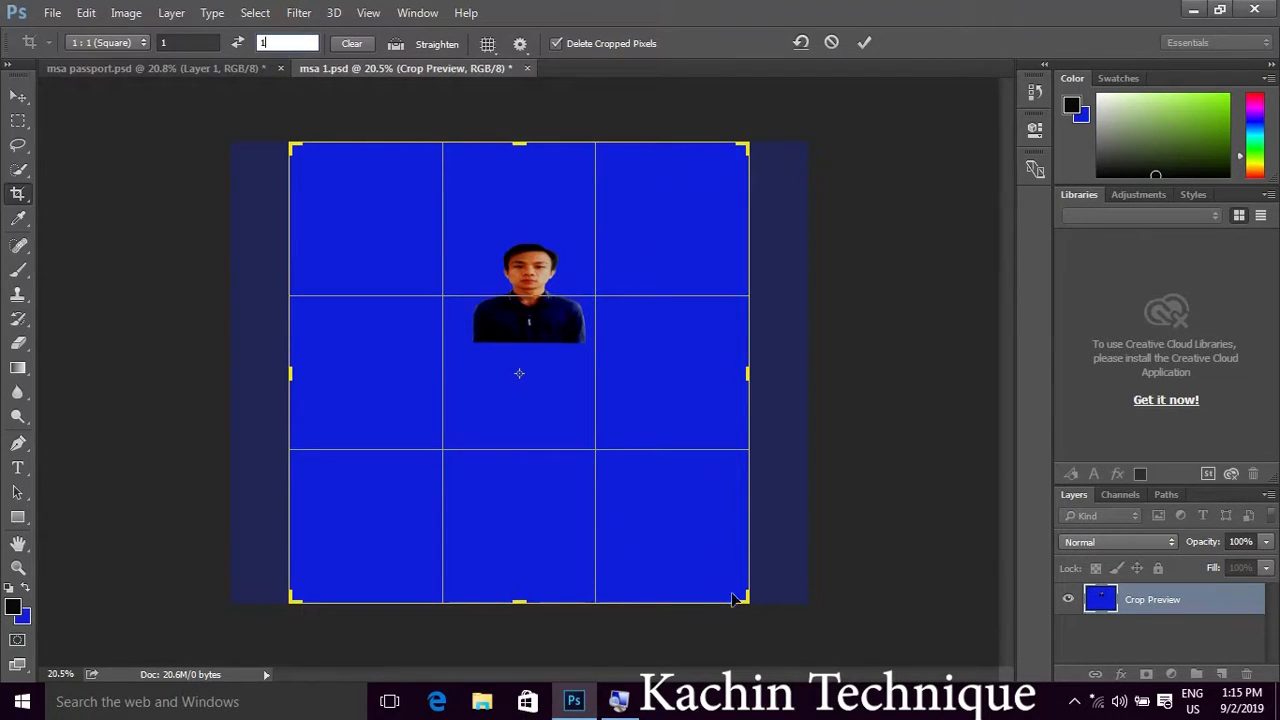
# - Shrink the crop box to a 1 in by 1 in square and position the portrait's face inside it
pyautogui.moveTo(744, 598); pyautogui.dragTo(632, 478)
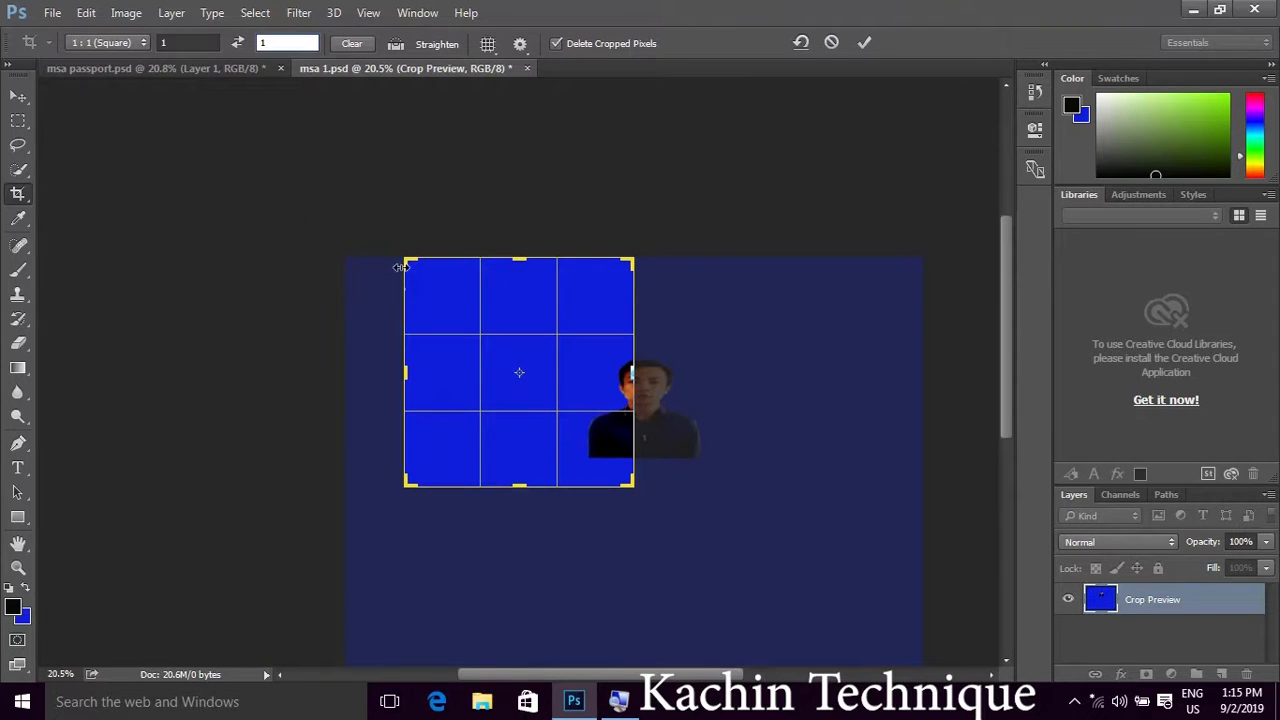
pyautogui.moveTo(400, 267); pyautogui.dragTo(569, 360)
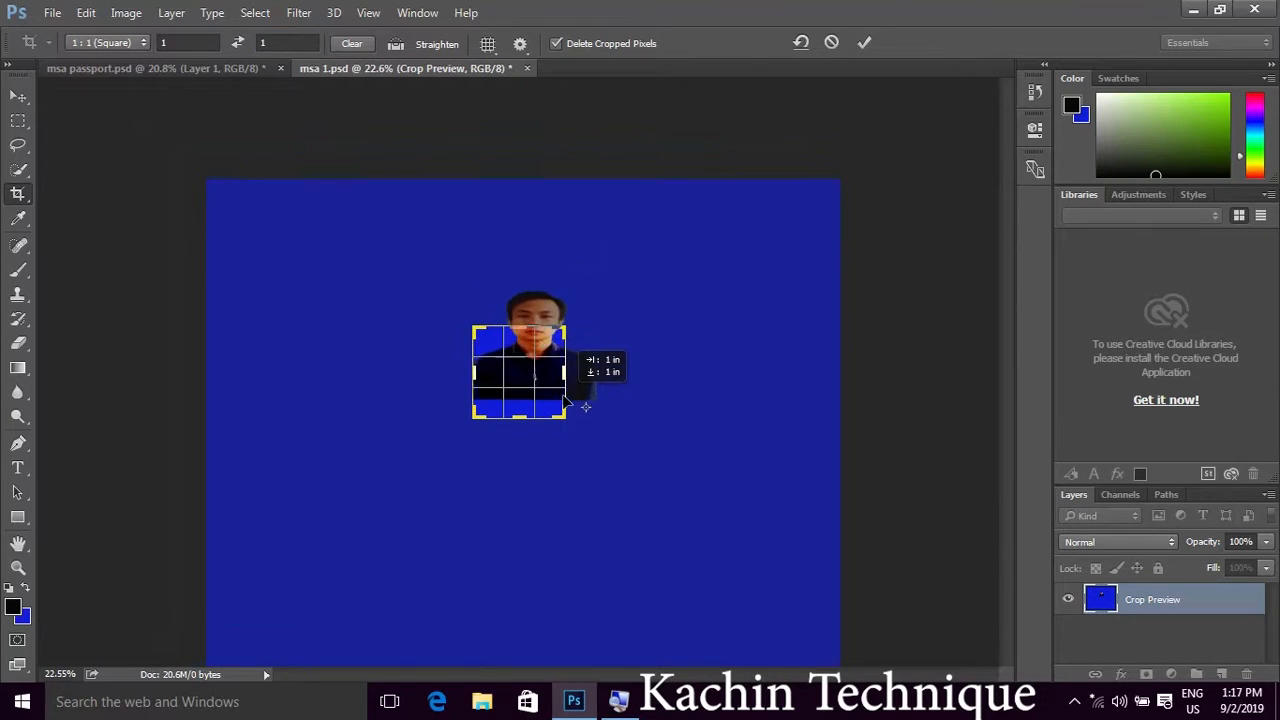
pyautogui.moveTo(563, 402); pyautogui.dragTo(550, 446)
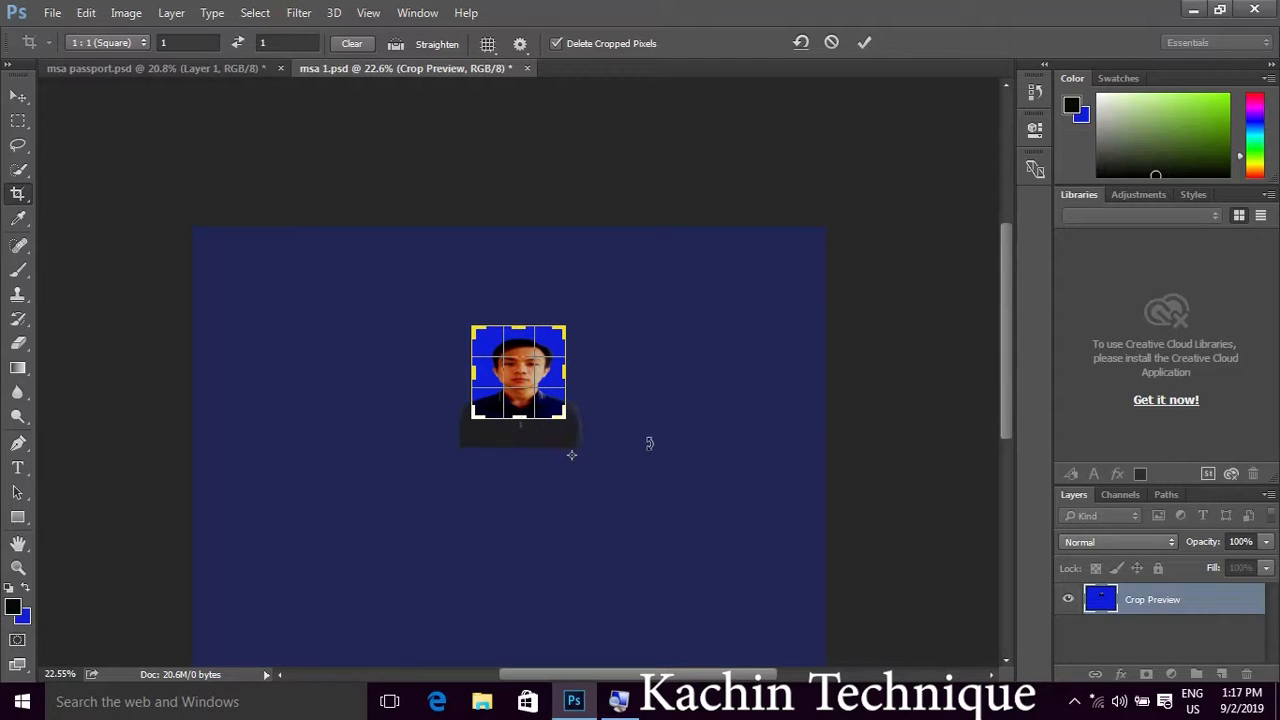
# - Centre the portrait's head and shoulders within the square crop box and apply the crop
pyautogui.scroll(5, 632, 322)
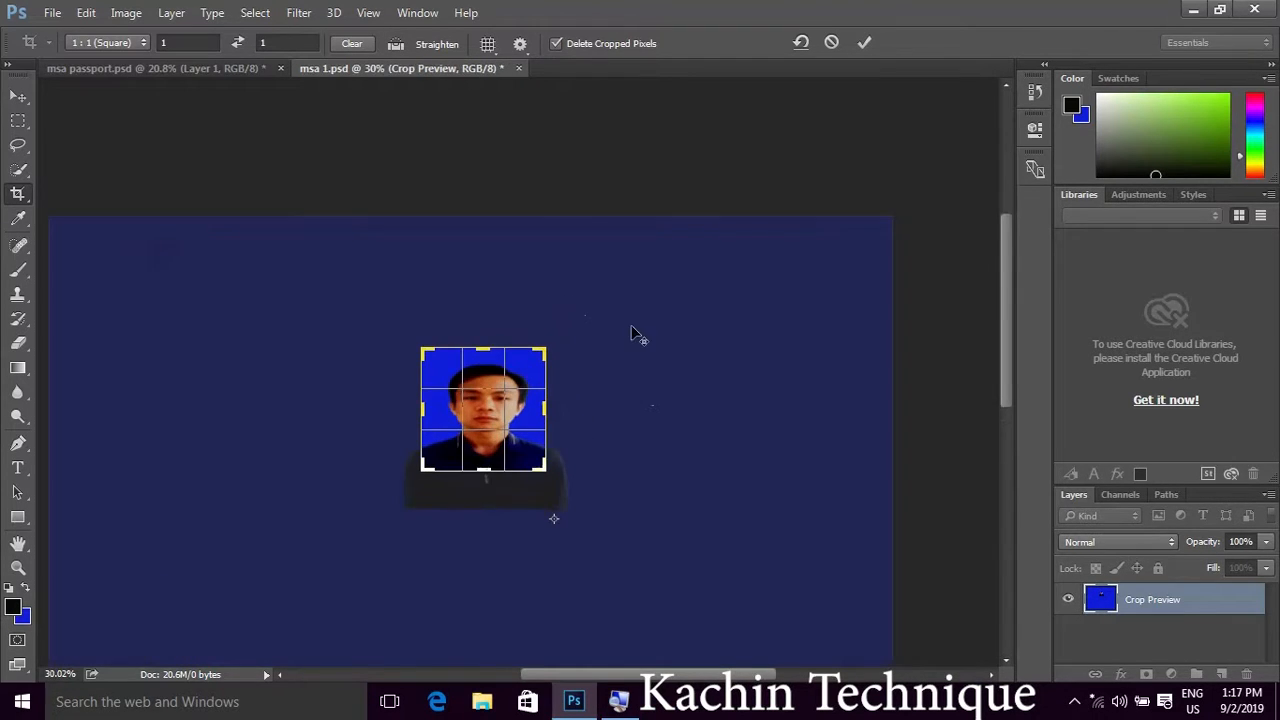
pyautogui.scroll(3, 651, 337)
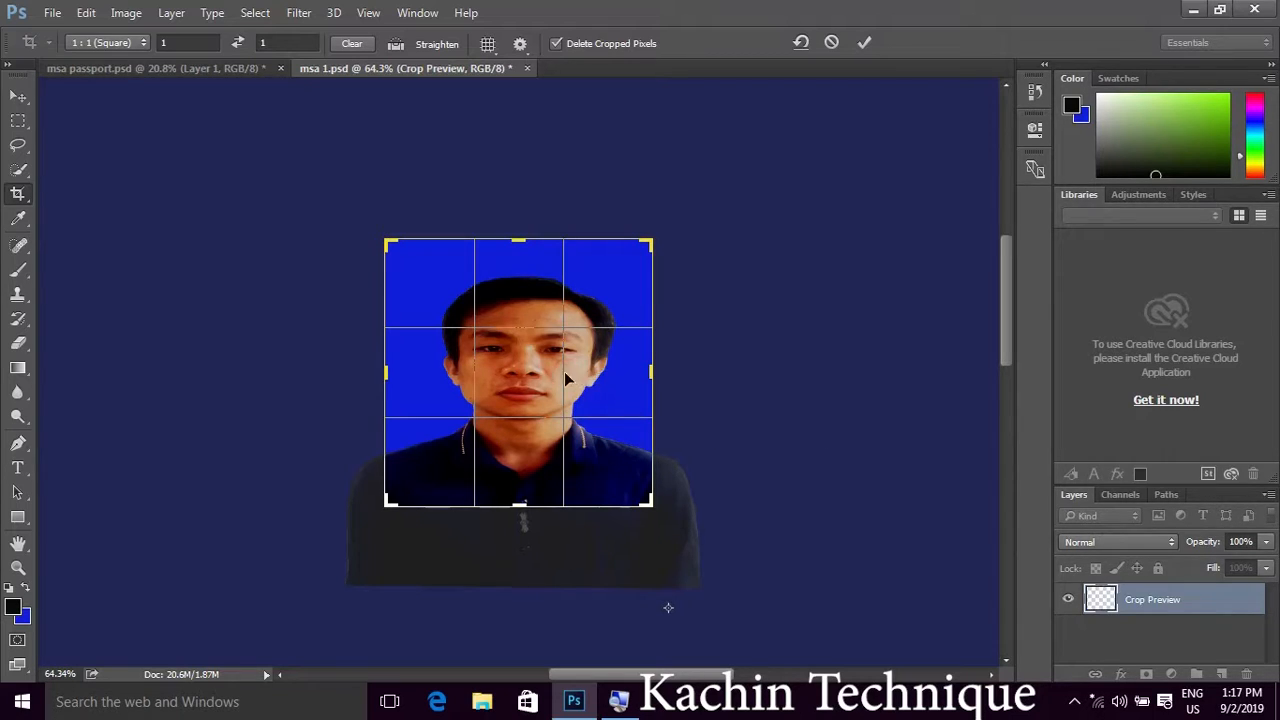
pyautogui.moveTo(525, 362)
pyautogui.mouseDown()
pyautogui.moveTo(505, 323)
pyautogui.moveTo(526, 350)
pyautogui.moveTo(508, 372)
pyautogui.moveTo(518, 350)
pyautogui.mouseUp()
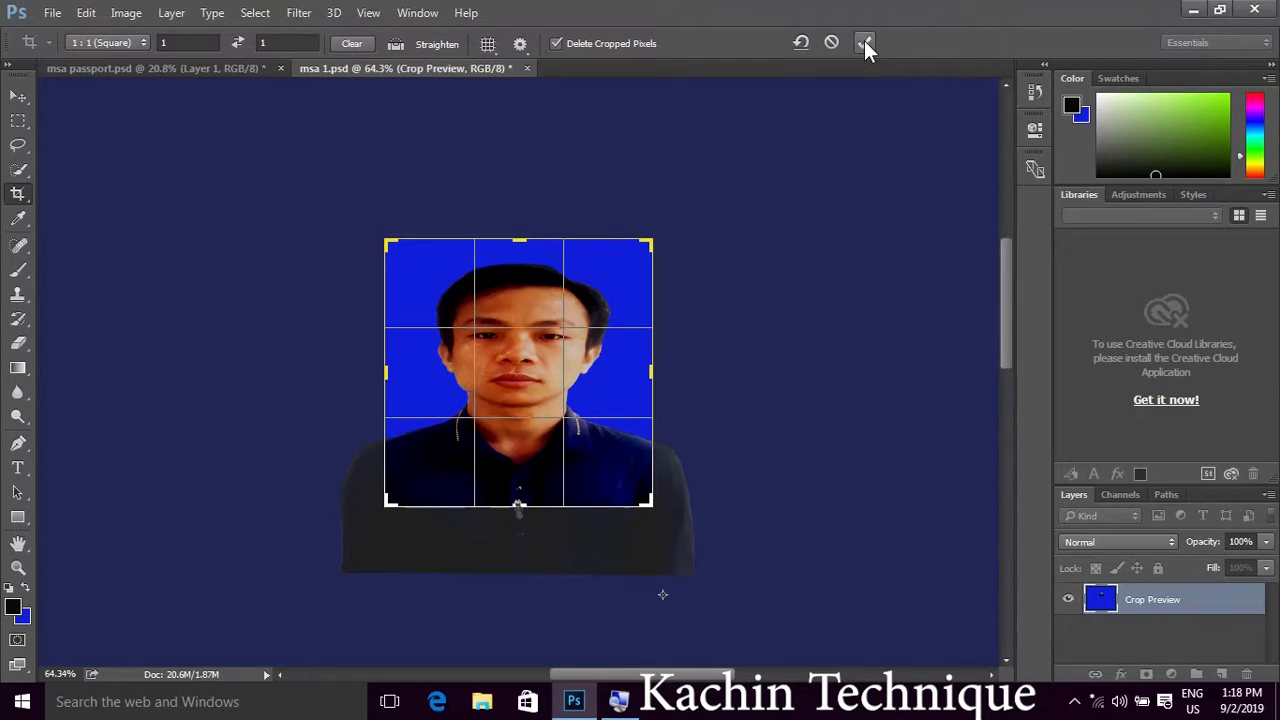
pyautogui.click(864, 44)
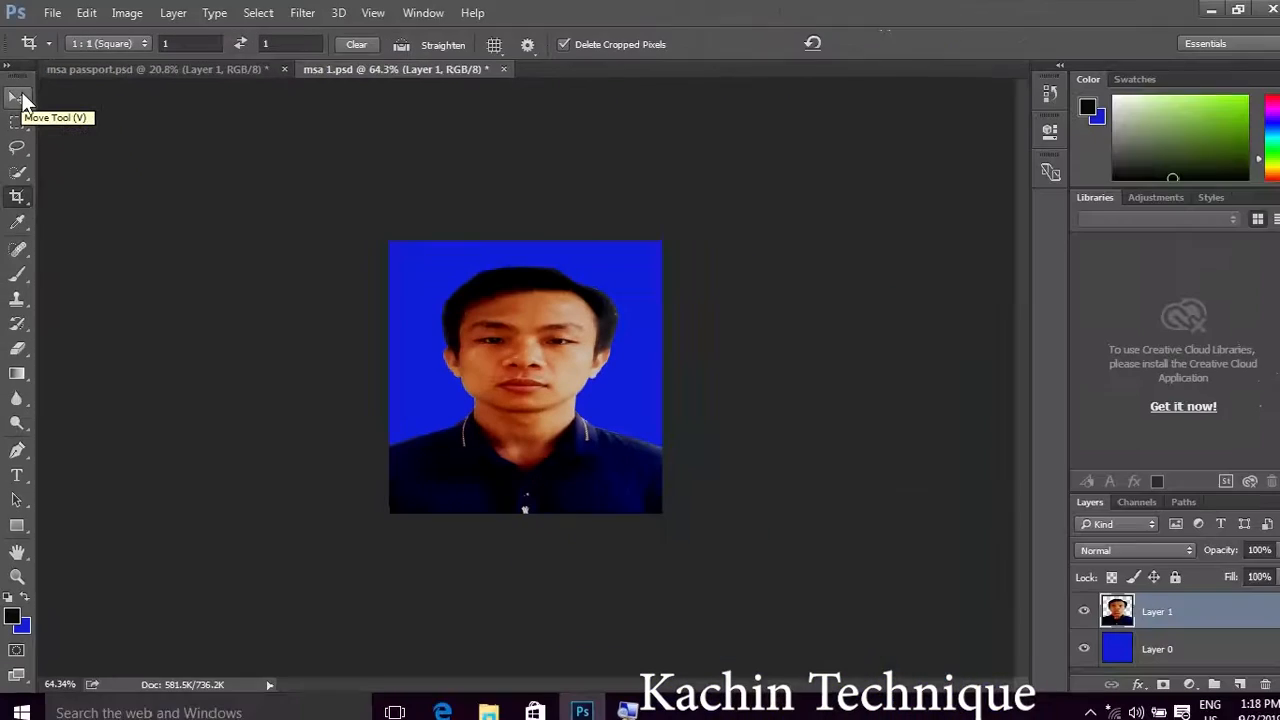
# - Select the entire canvas and apply a 20 px black stroke centred on its edge to Layer 1
pyautogui.click(22, 105)
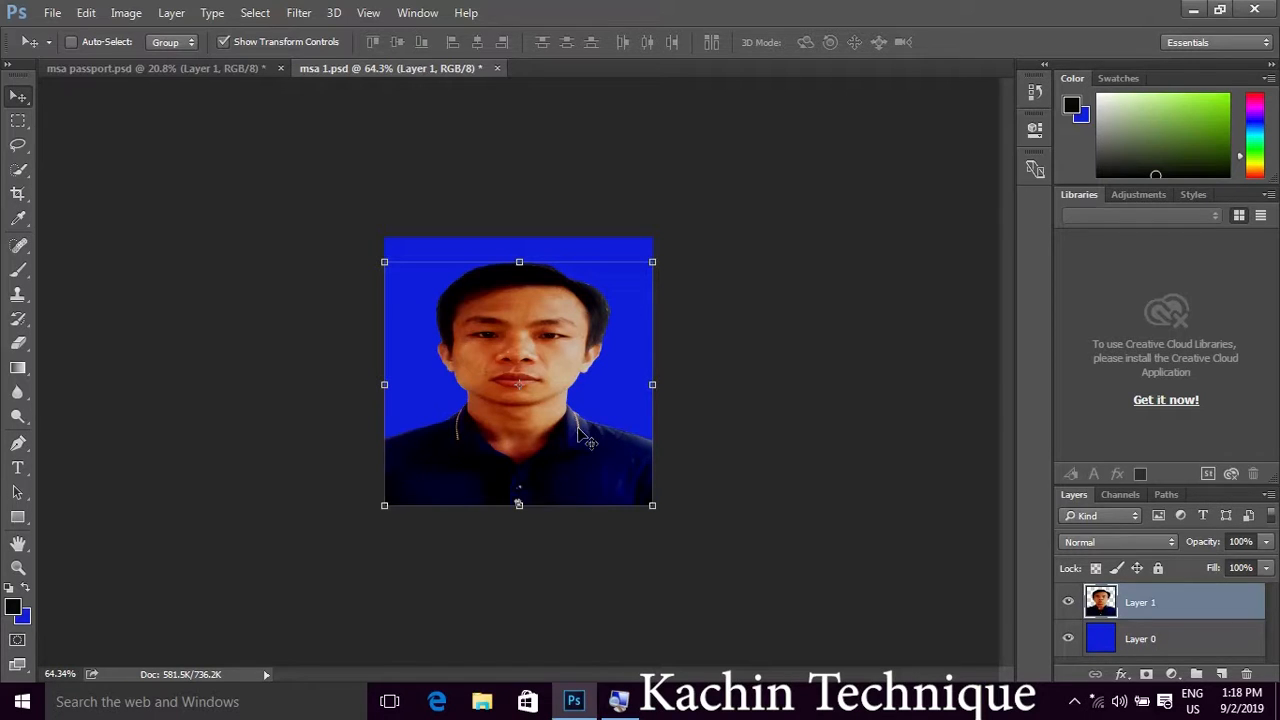
pyautogui.hotkey('ctrl', 'a')
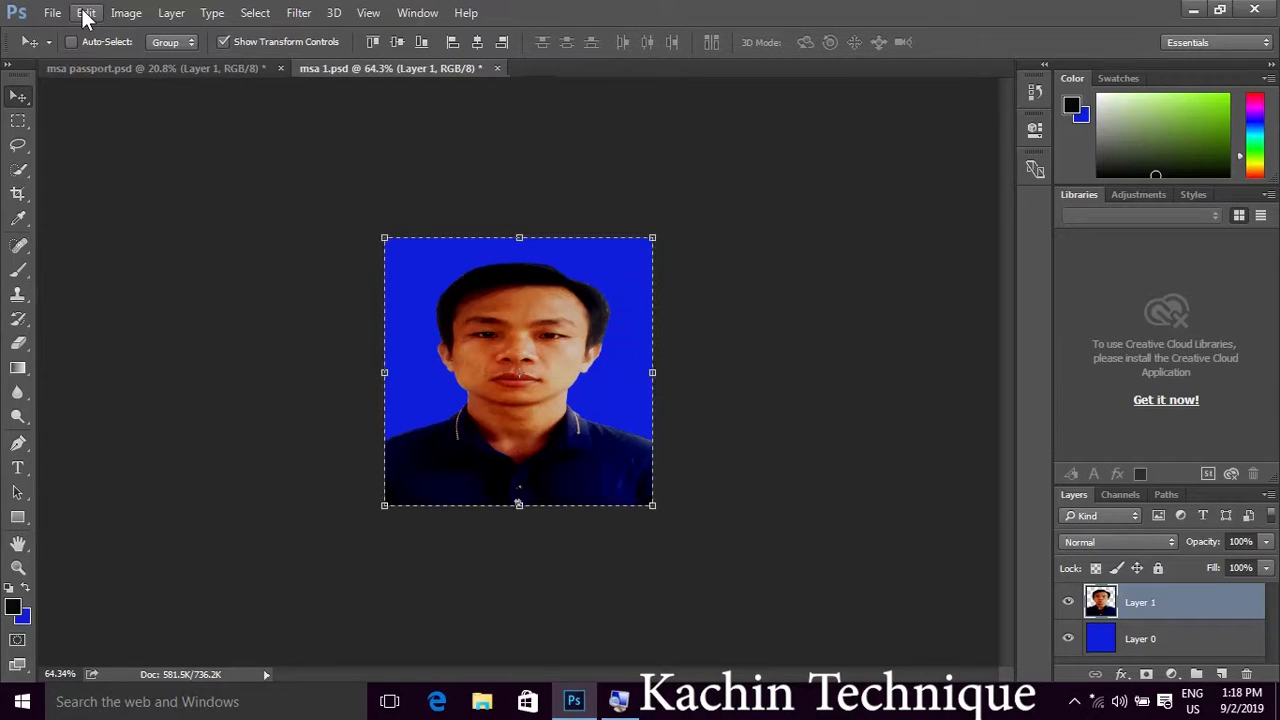
pyautogui.click(86, 14)
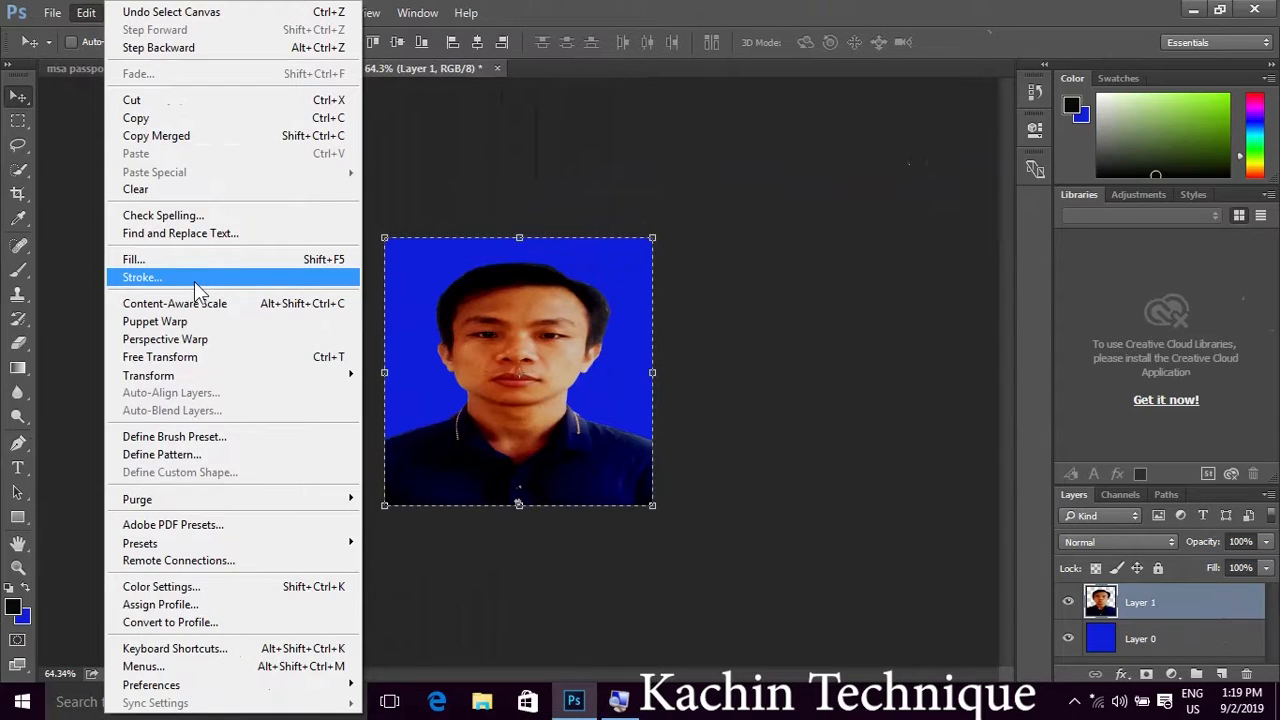
pyautogui.click(196, 280)
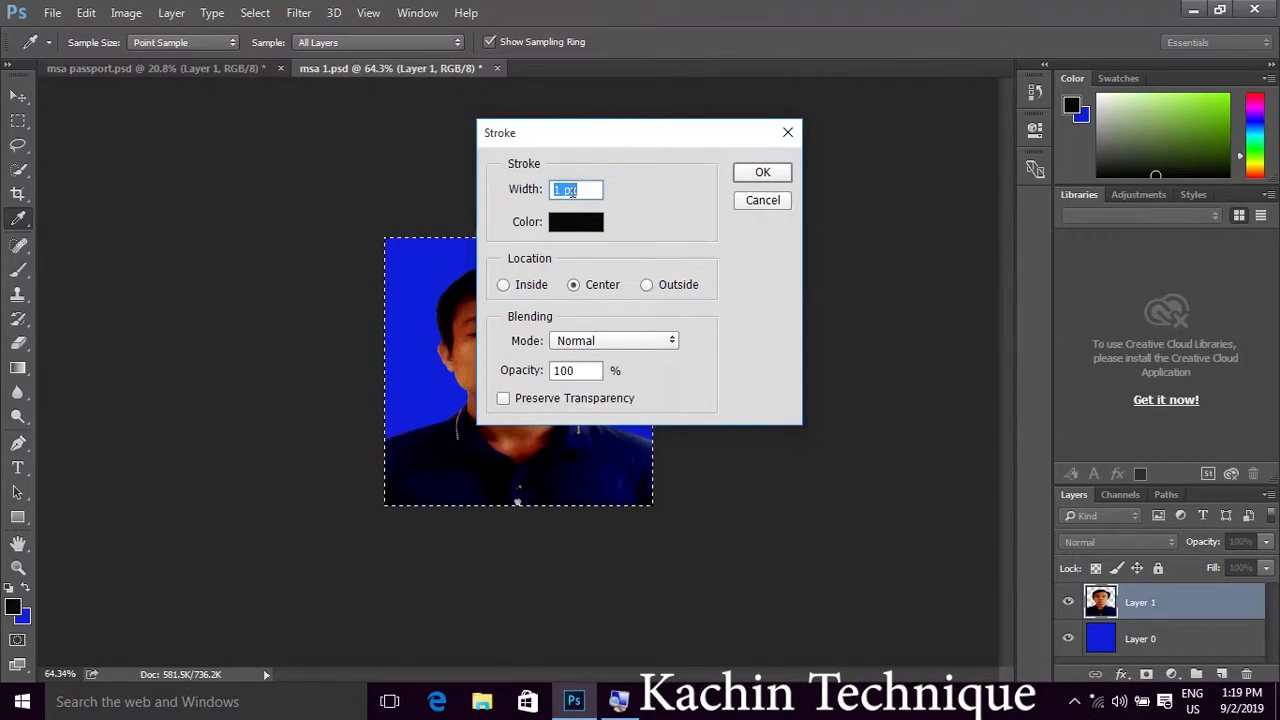
pyautogui.write('20')
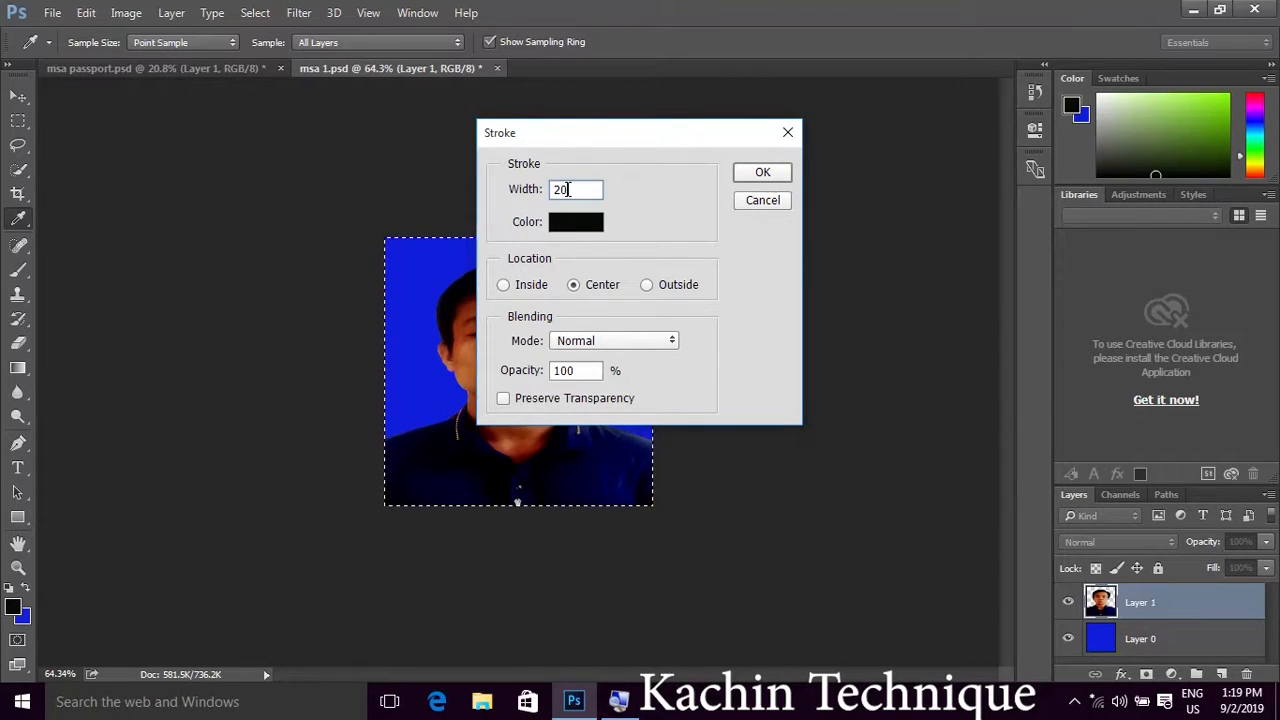
pyautogui.click(778, 174)
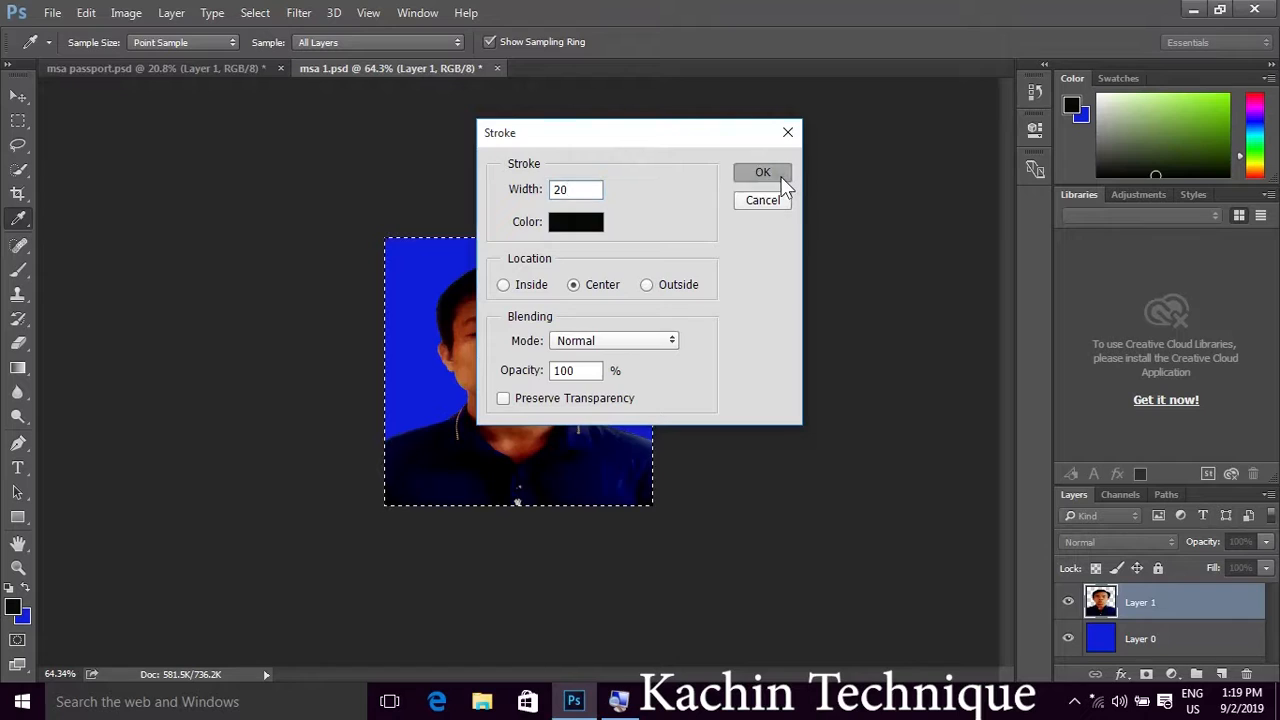
pyautogui.press('v')
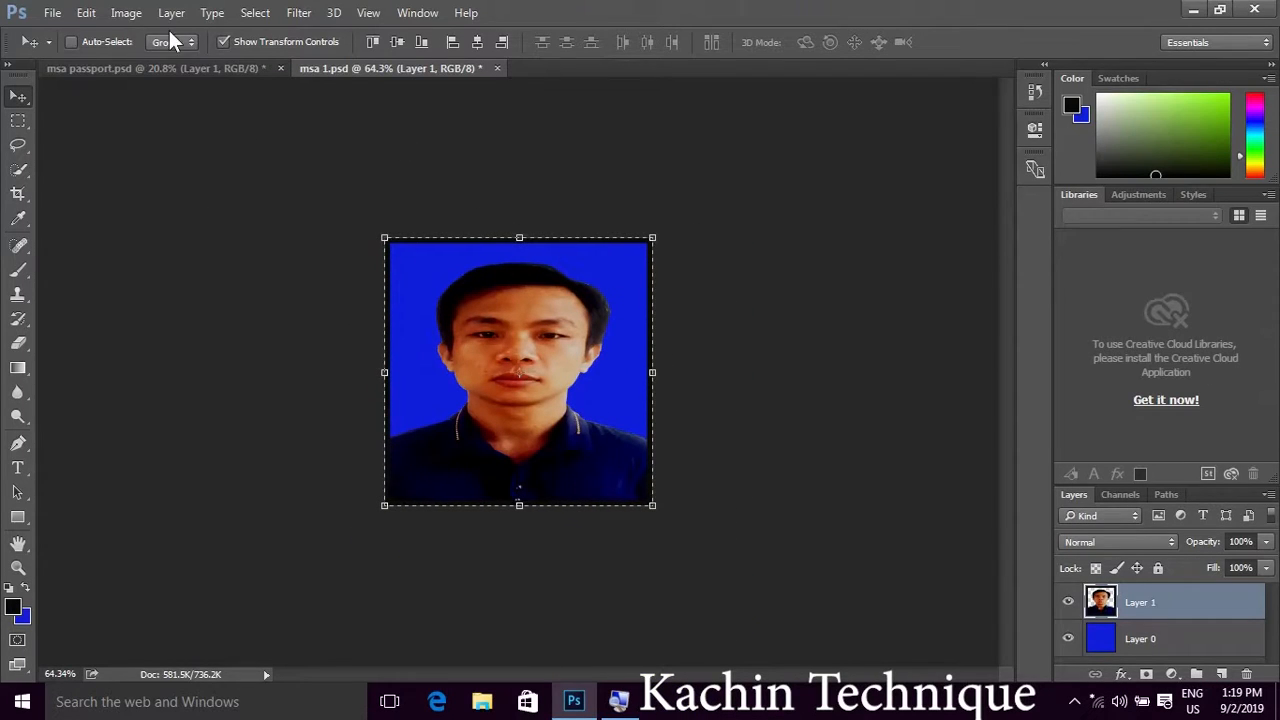
# - Apply a 20 px centred stroke in near-white (#fbfcf9) around the selected canvas edge, covering the black border
pyautogui.click(90, 13)
pyautogui.click(168, 279)
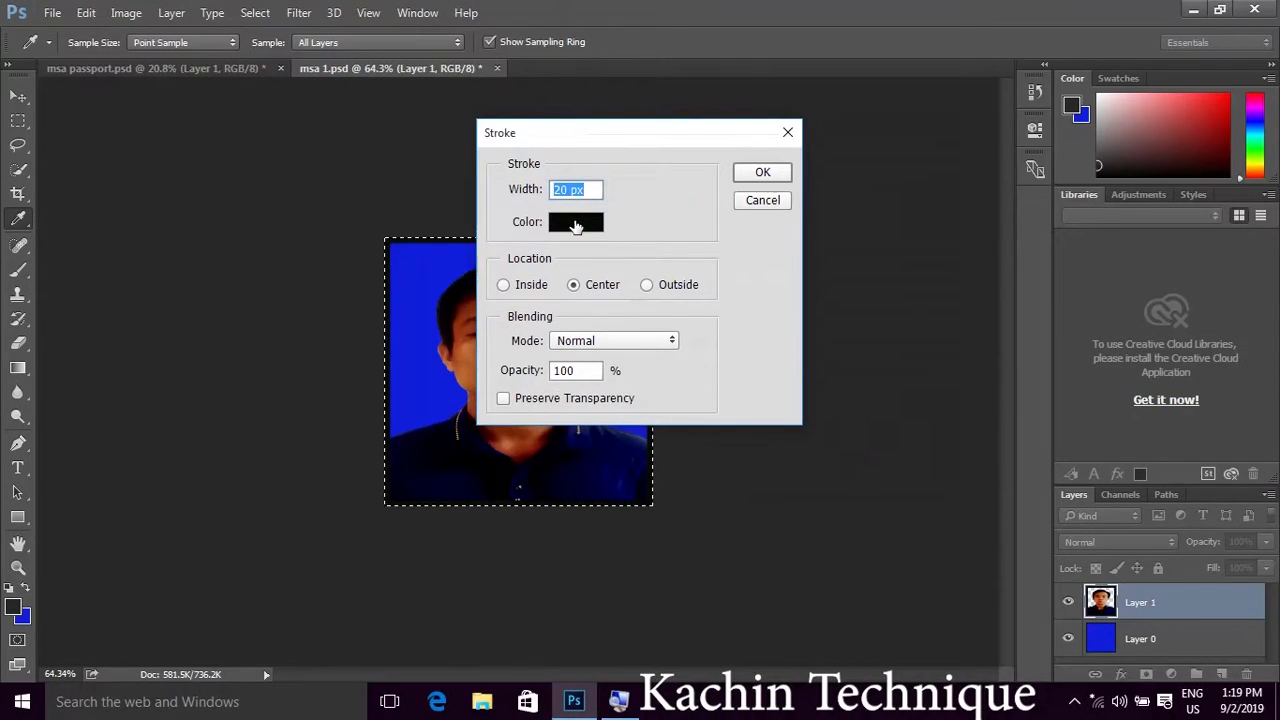
pyautogui.click(575, 224)
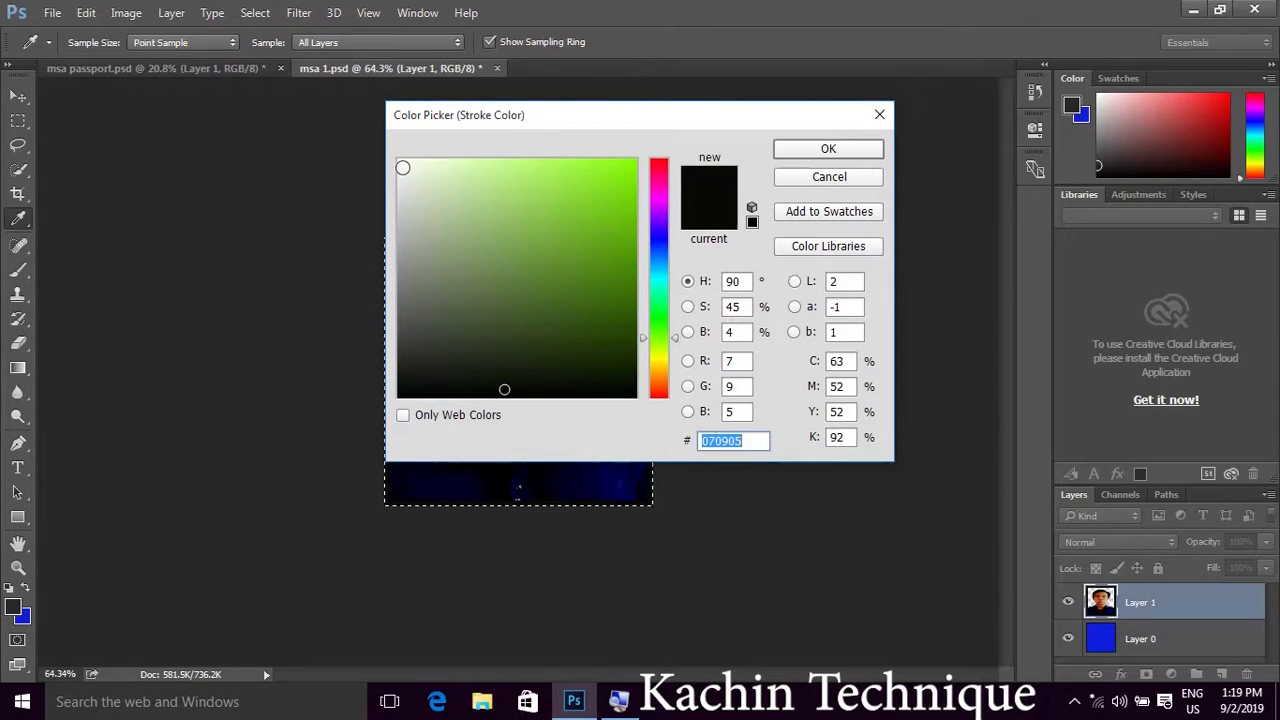
pyautogui.click(401, 162)
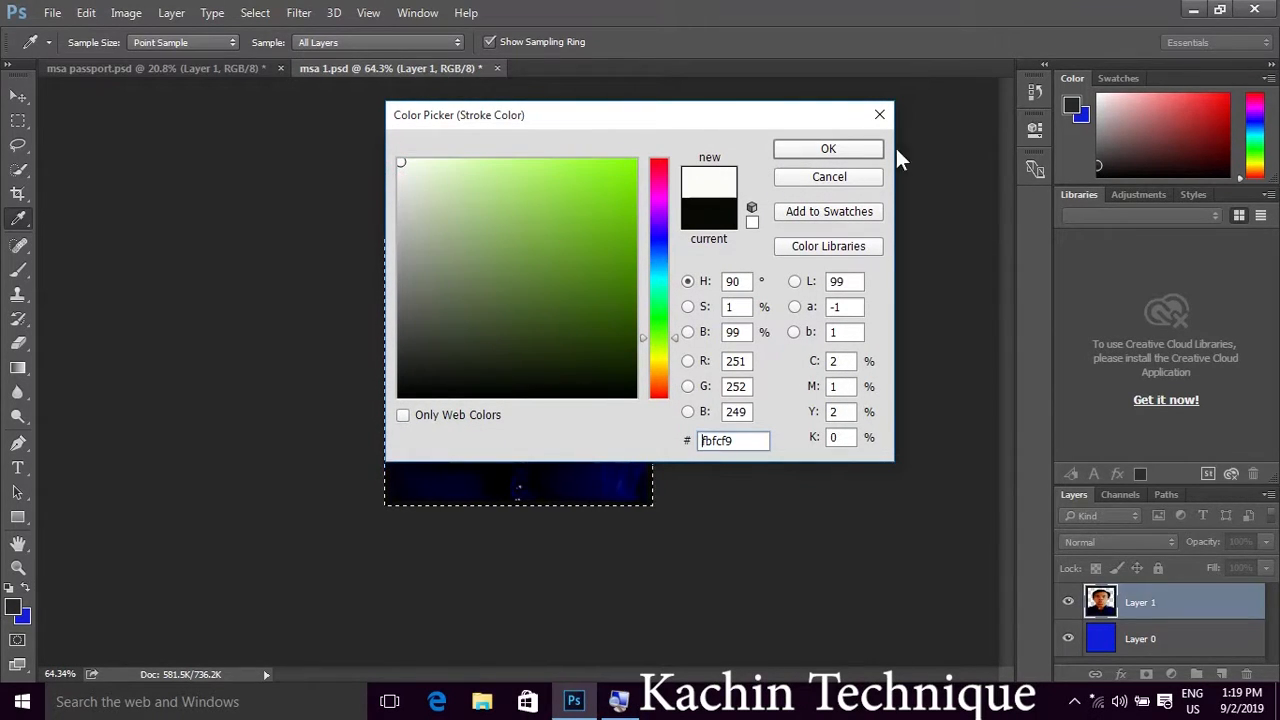
pyautogui.click(829, 149)
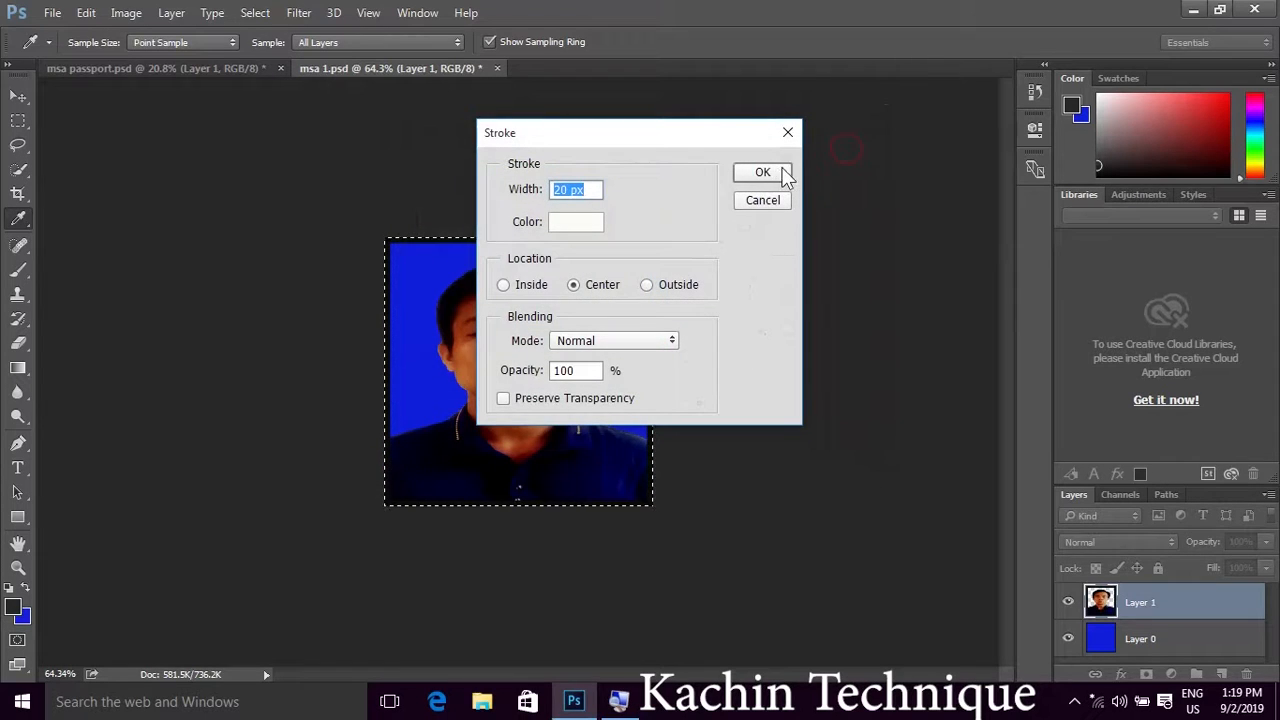
pyautogui.click(778, 171)
pyautogui.press('v')
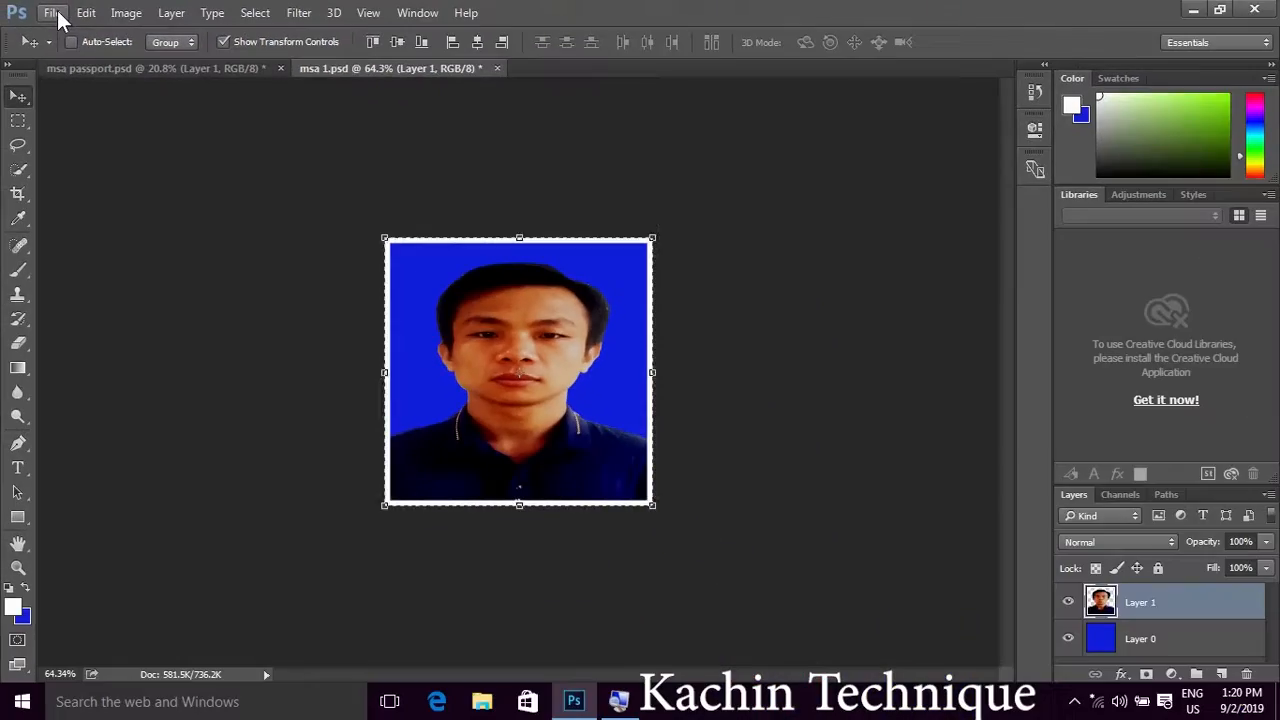
# - Save the bordered photo as a JPEG copy named msa 1 on the Desktop
pyautogui.click(57, 20)
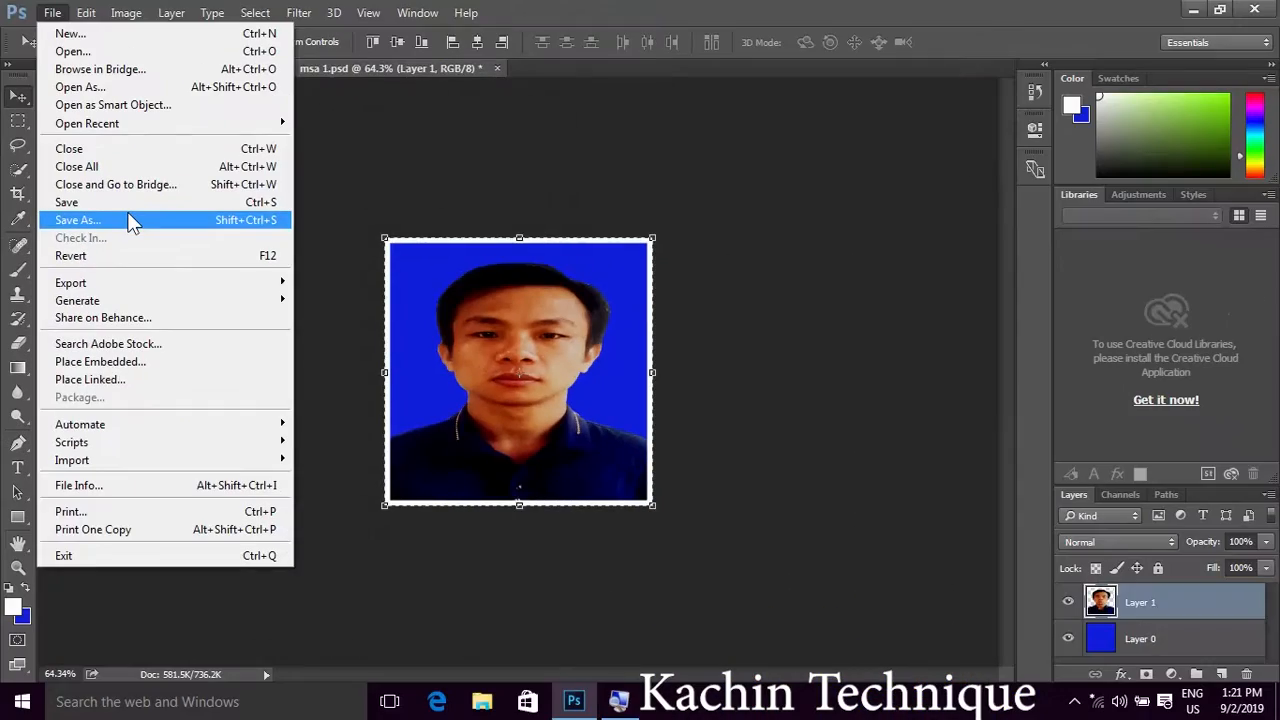
pyautogui.click(133, 222)
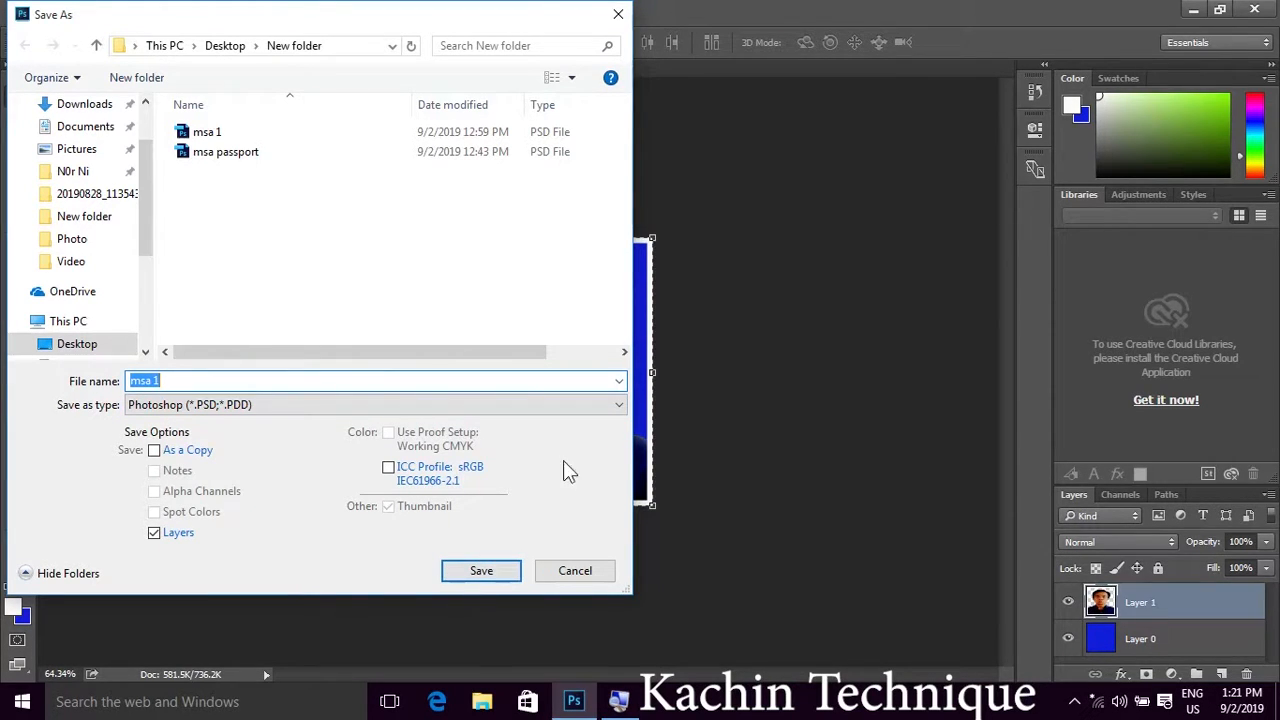
pyautogui.click(622, 413)
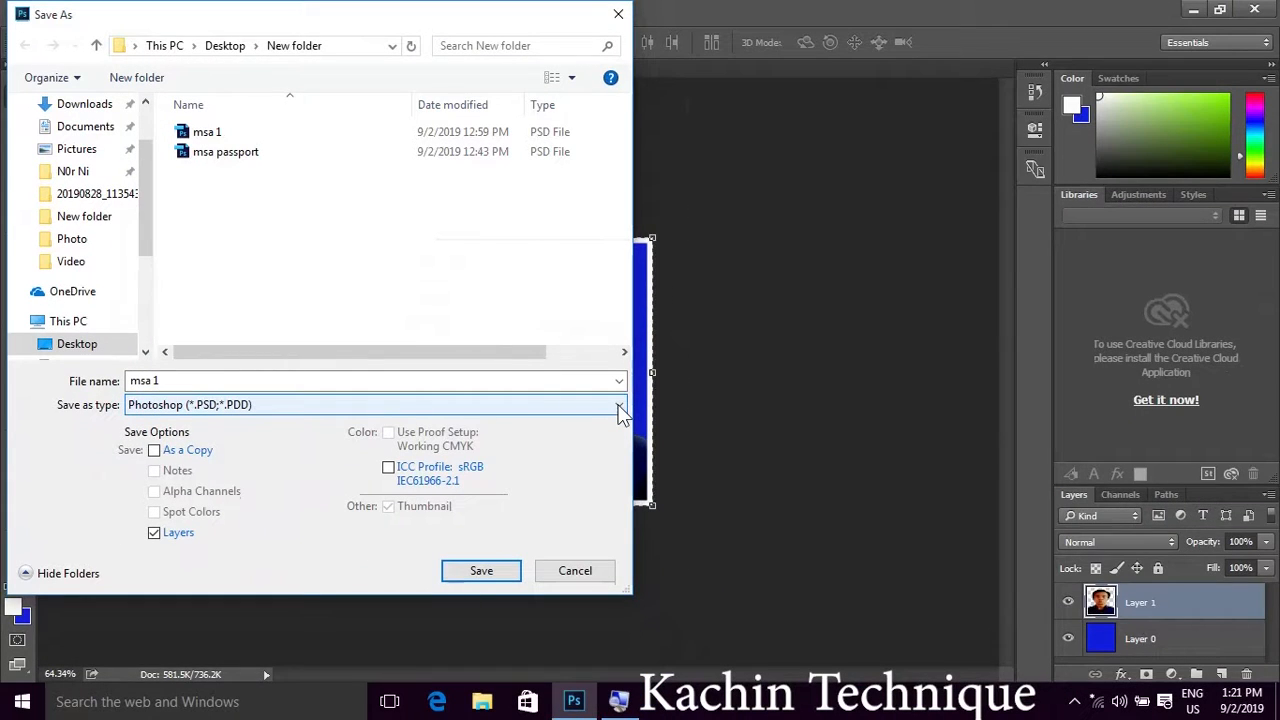
pyautogui.click(620, 412)
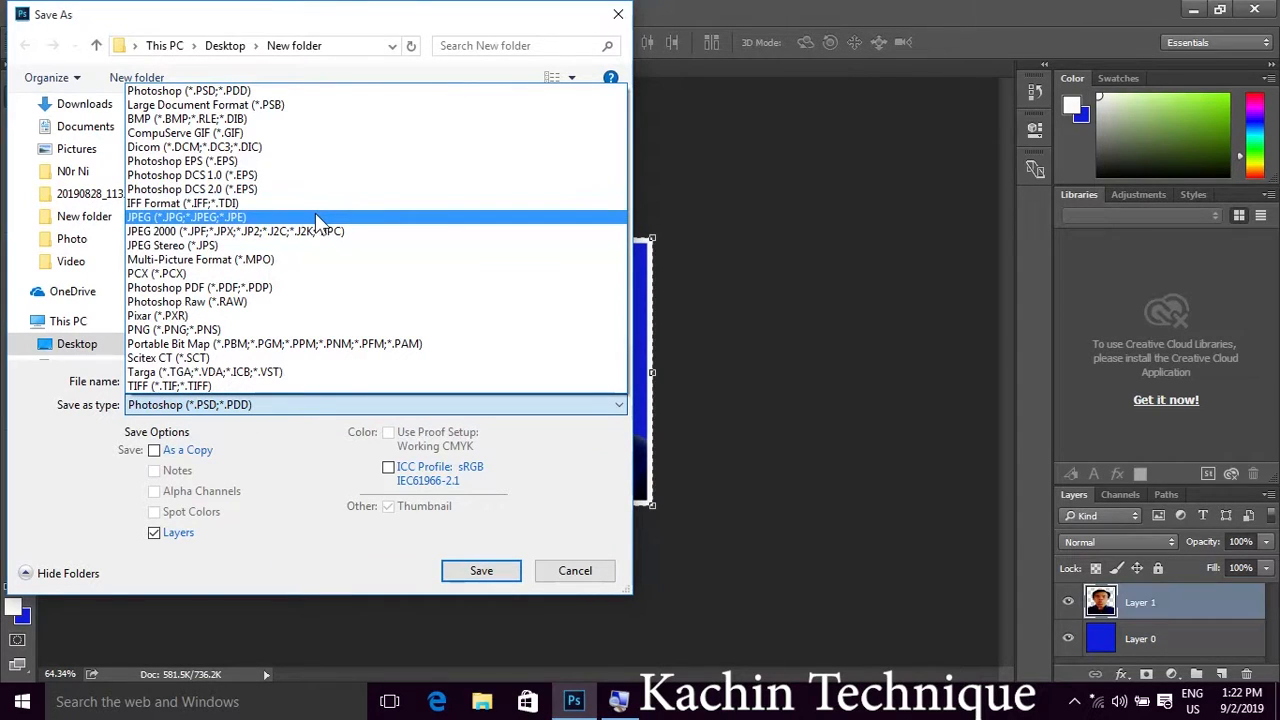
pyautogui.click(315, 217)
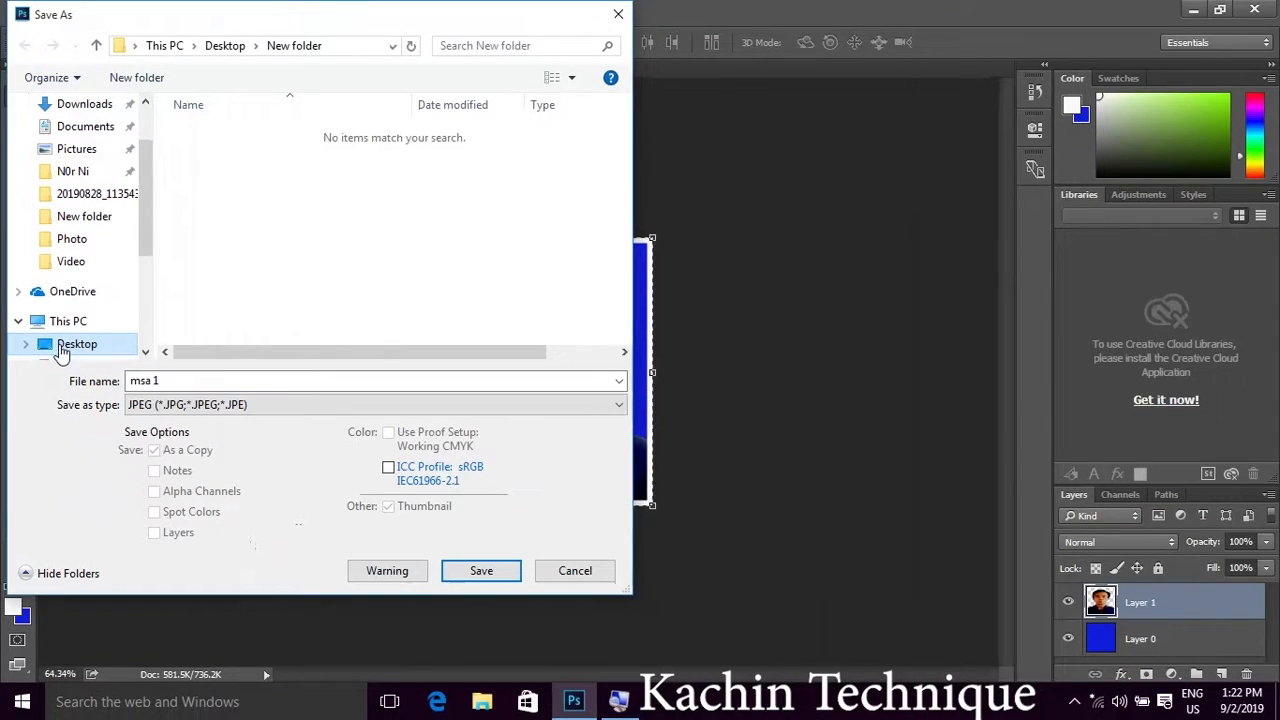
pyautogui.click(60, 347)
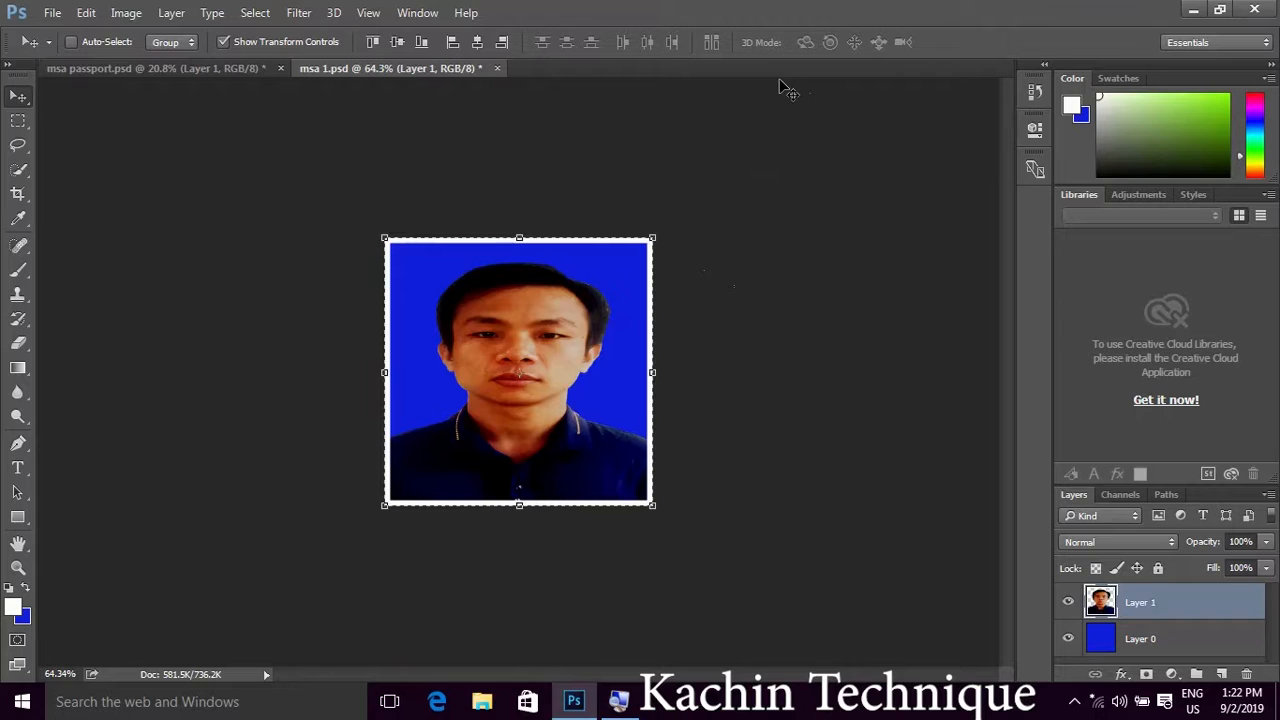
# - Open the msa 1 JPEG from the desktop to check it, close it and switch back to Photoshop
pyautogui.press('super+d')
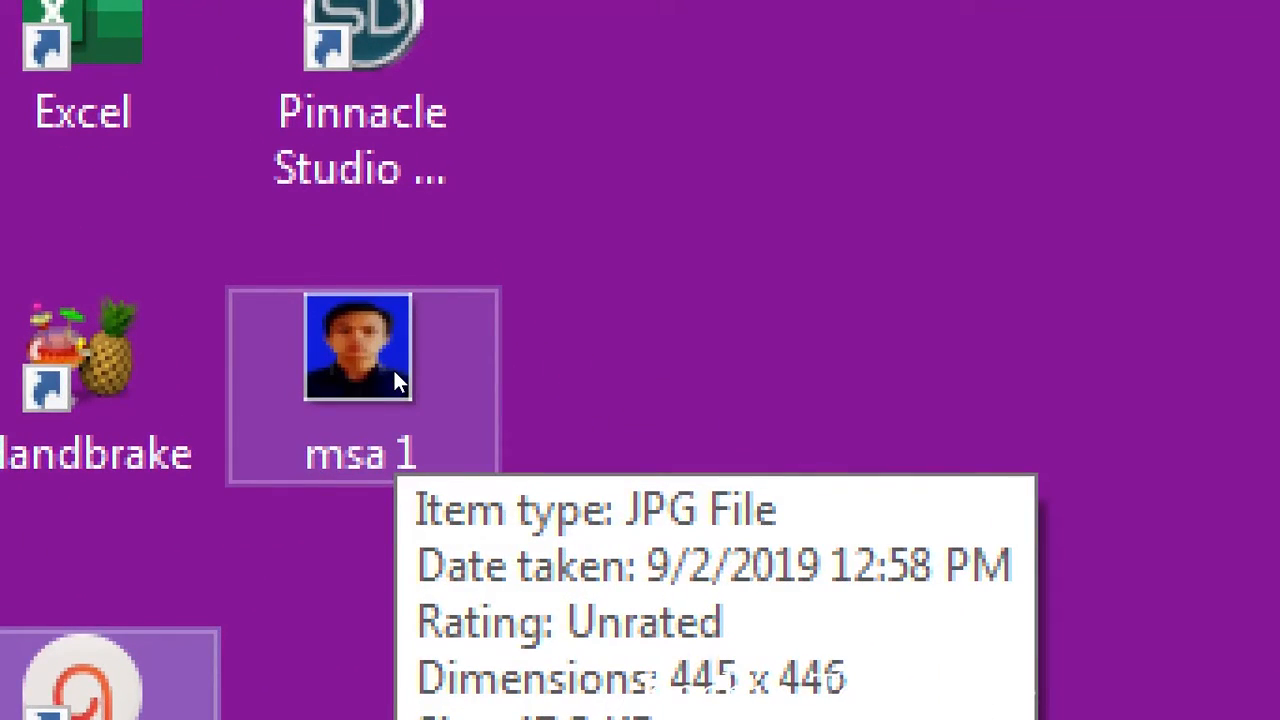
pyautogui.doubleClick(388, 372)
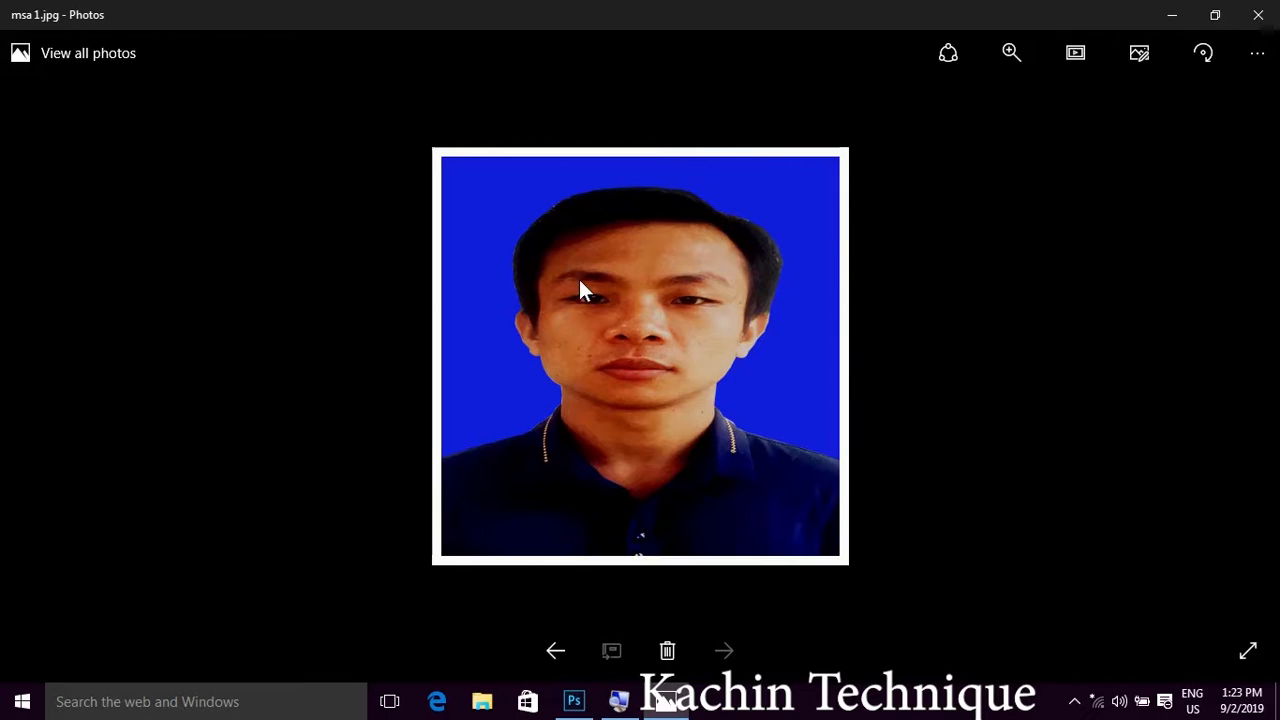
pyautogui.click(1262, 14)
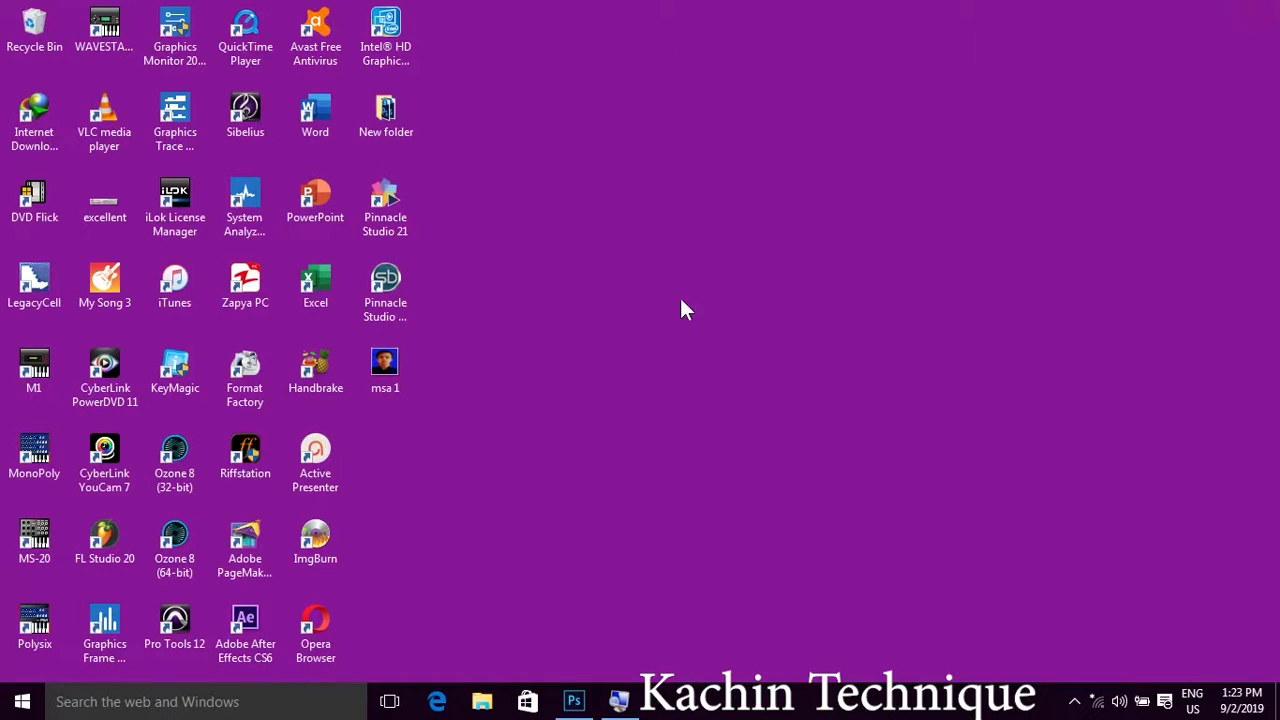
pyautogui.click(574, 700)
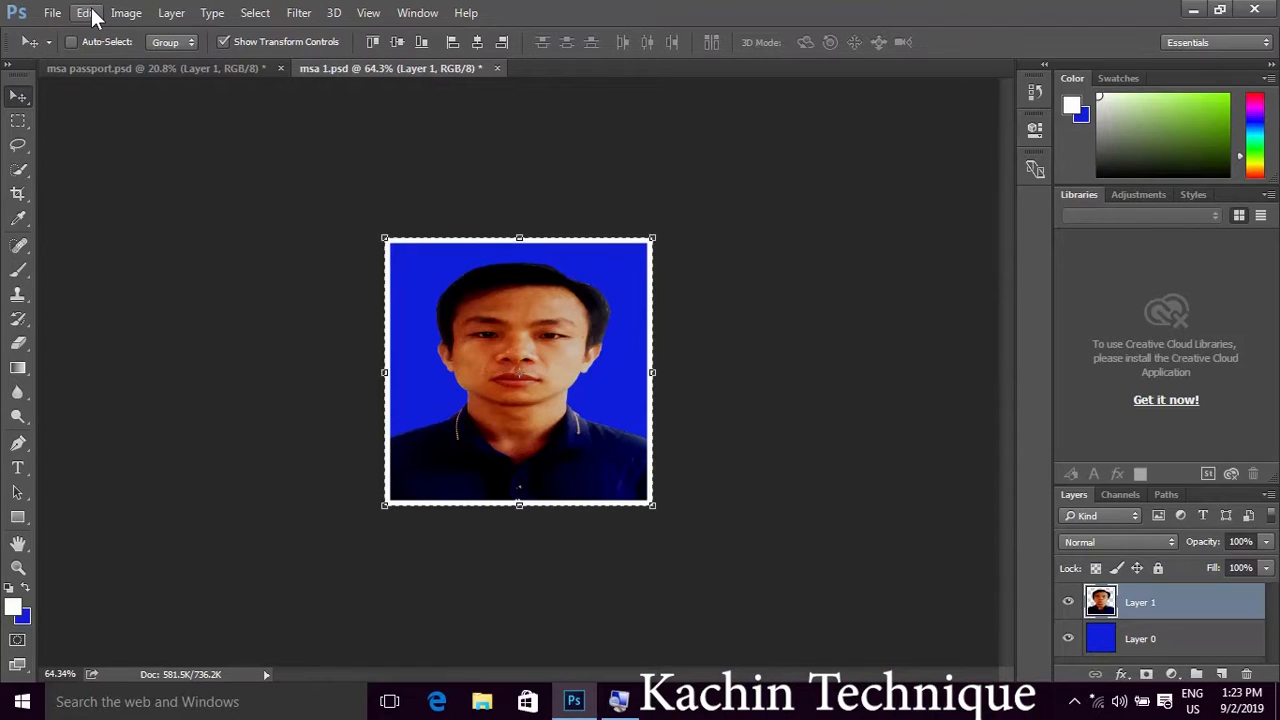
# - Define the selected ID photo as a pattern named with the person's full name
pyautogui.click(87, 14)
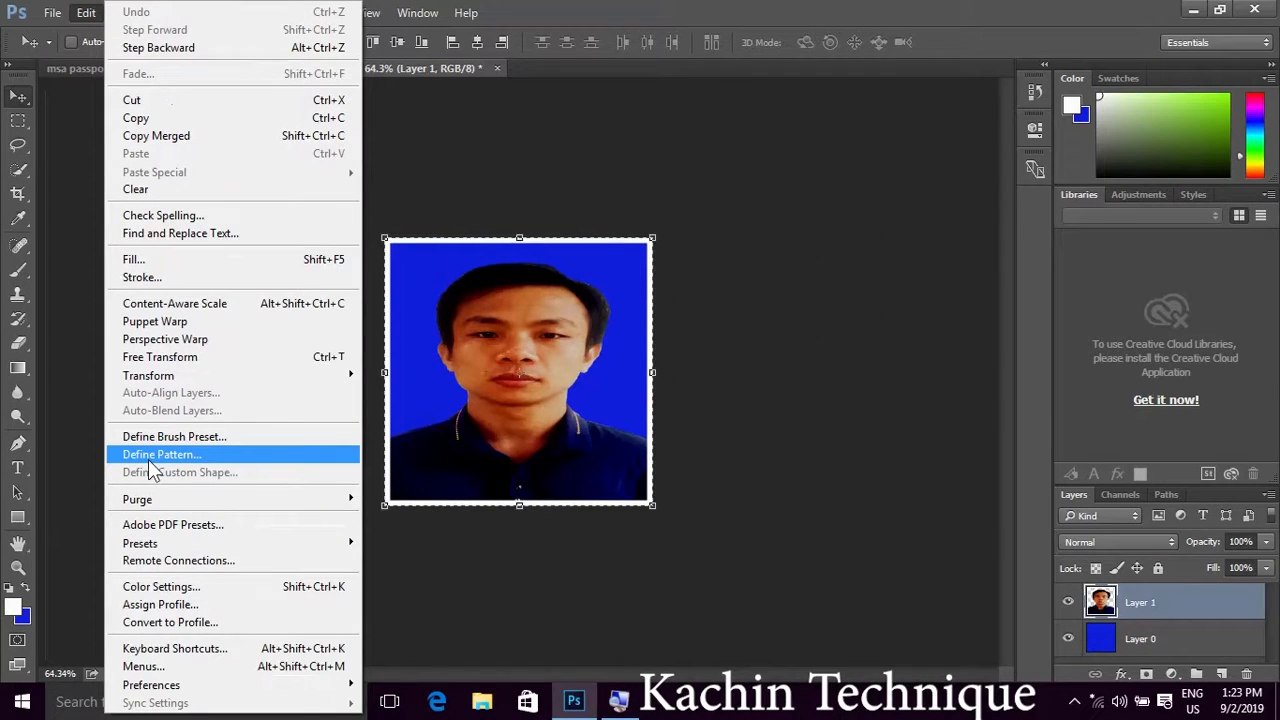
pyautogui.click(165, 458)
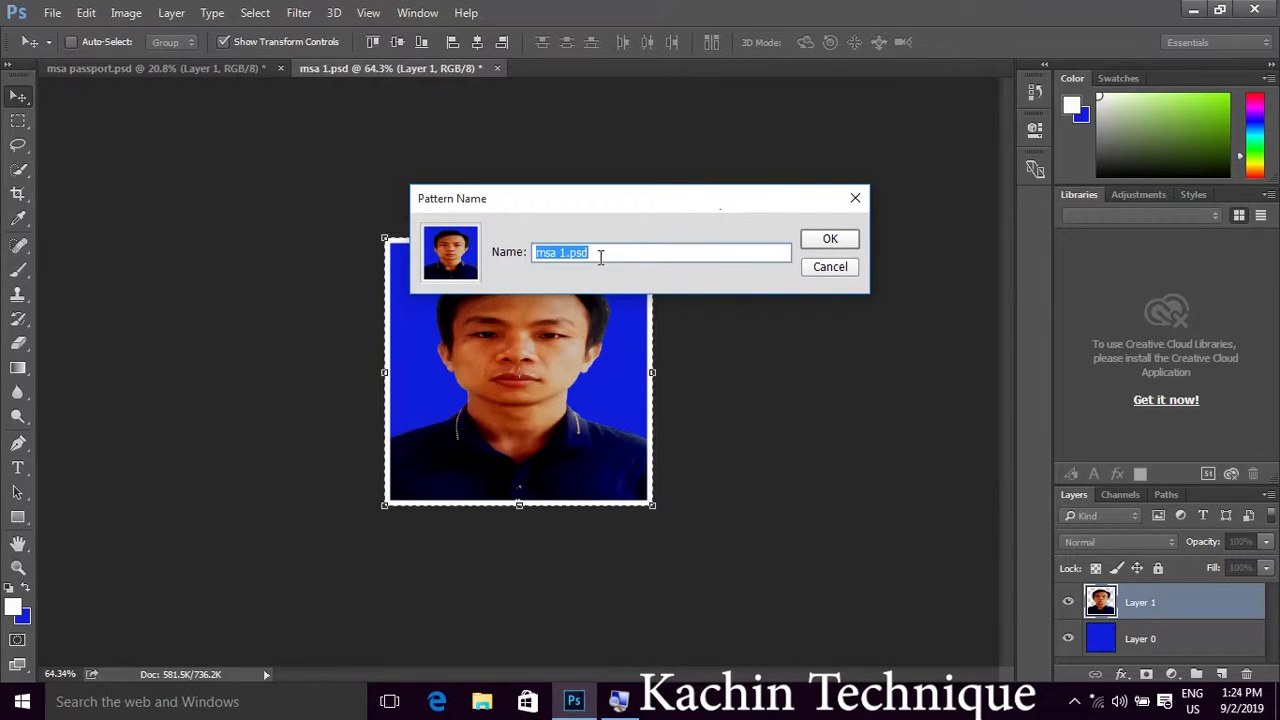
pyautogui.press('BackSpace')
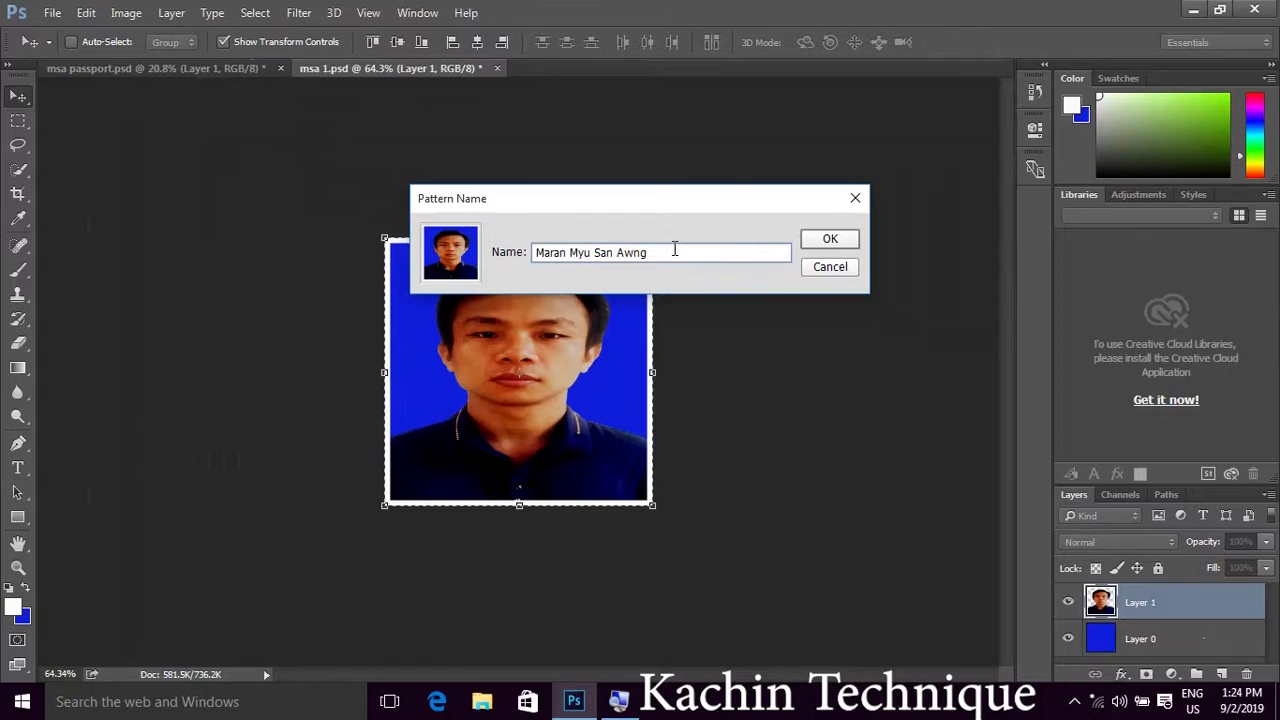
pyautogui.click(809, 241)
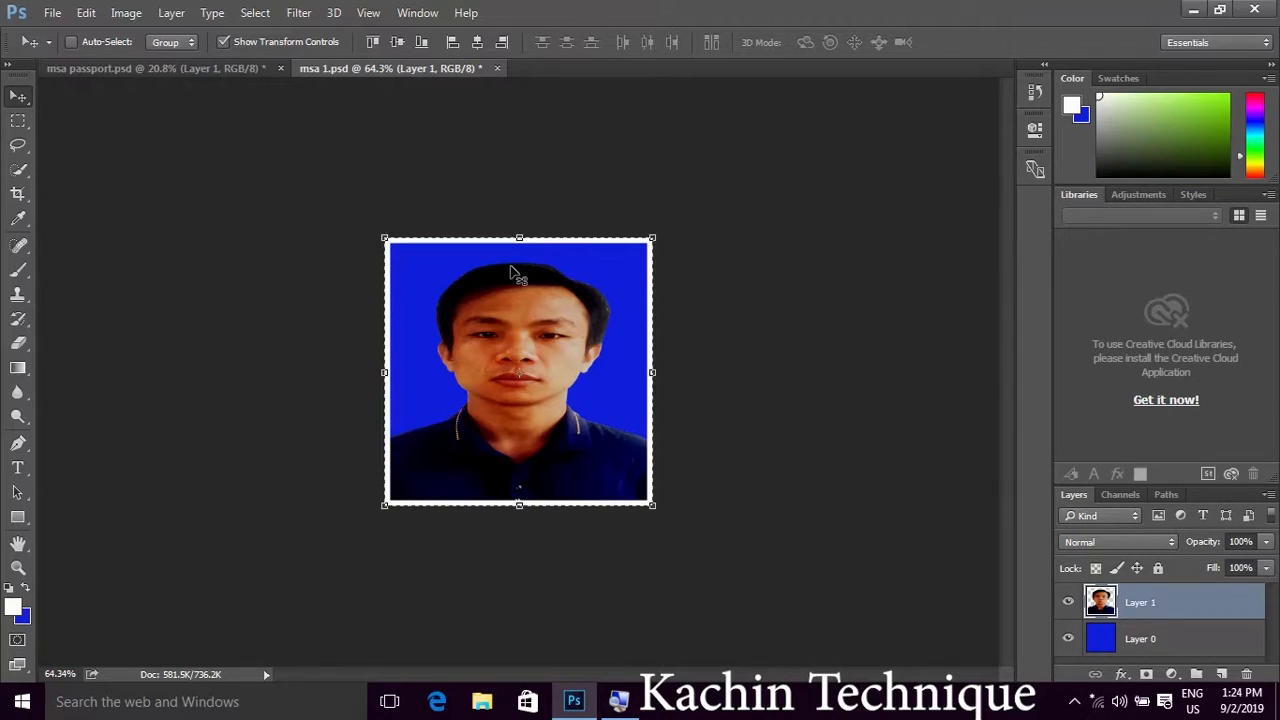
# - Create a new International Paper A4 document, 210 by 297 mm at 300 pixels/inch, RGB with a white background
pyautogui.hotkey('ctrl', 'n')
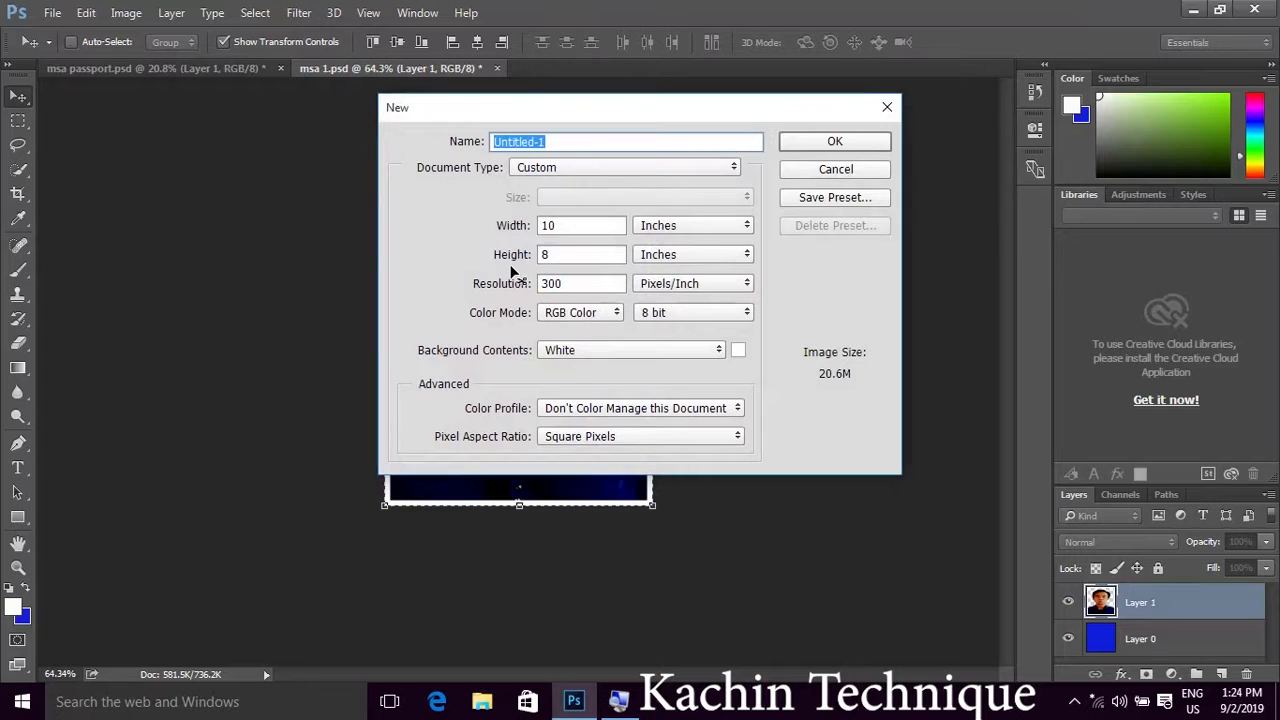
pyautogui.click(734, 166)
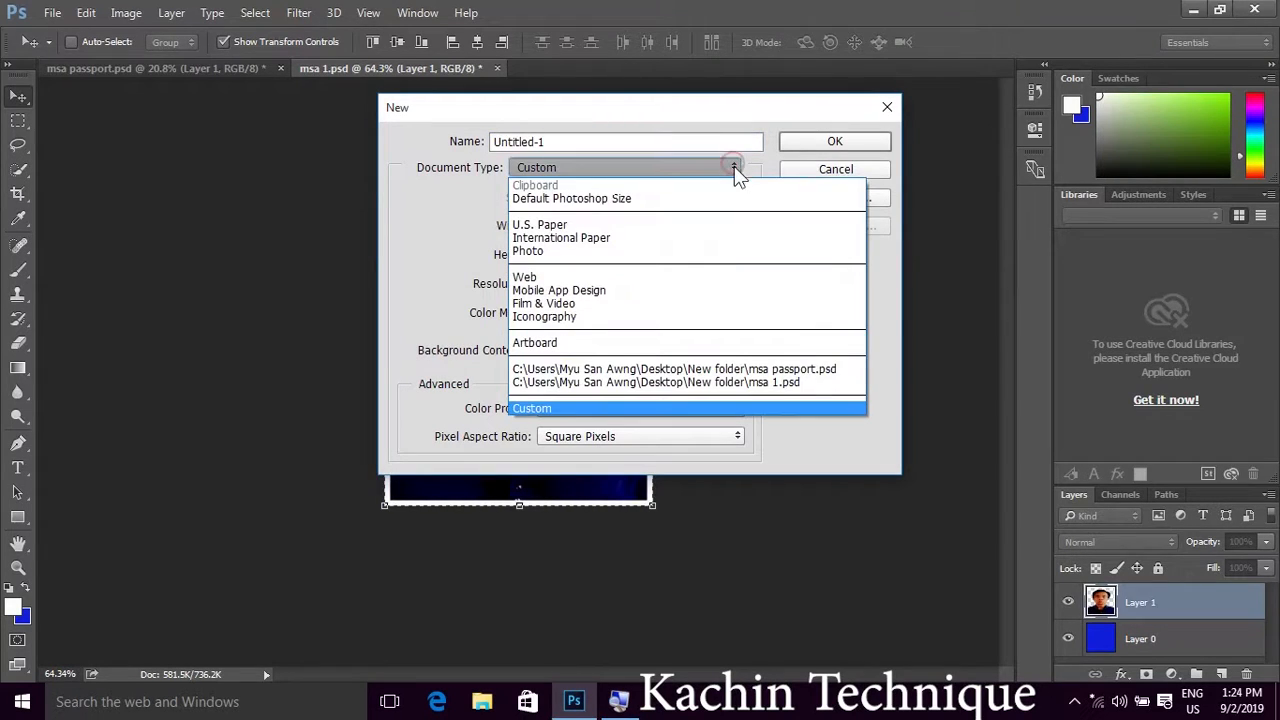
pyautogui.click(632, 238)
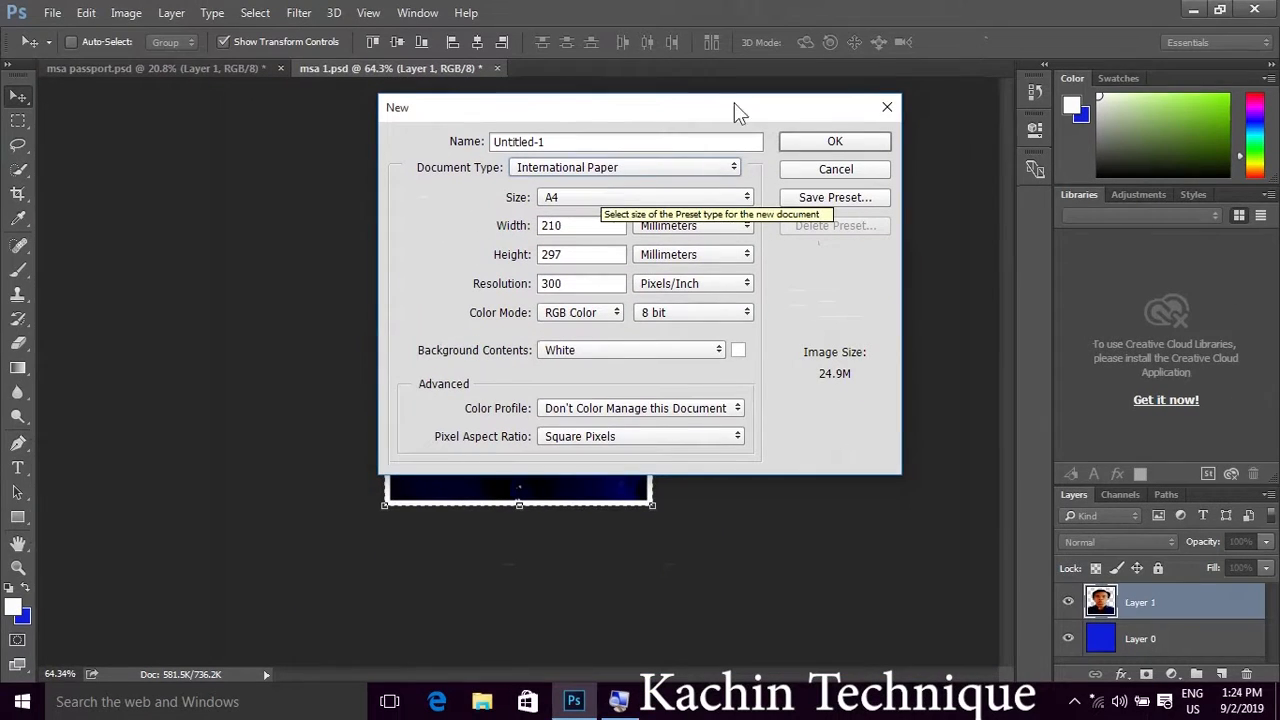
pyautogui.click(828, 143)
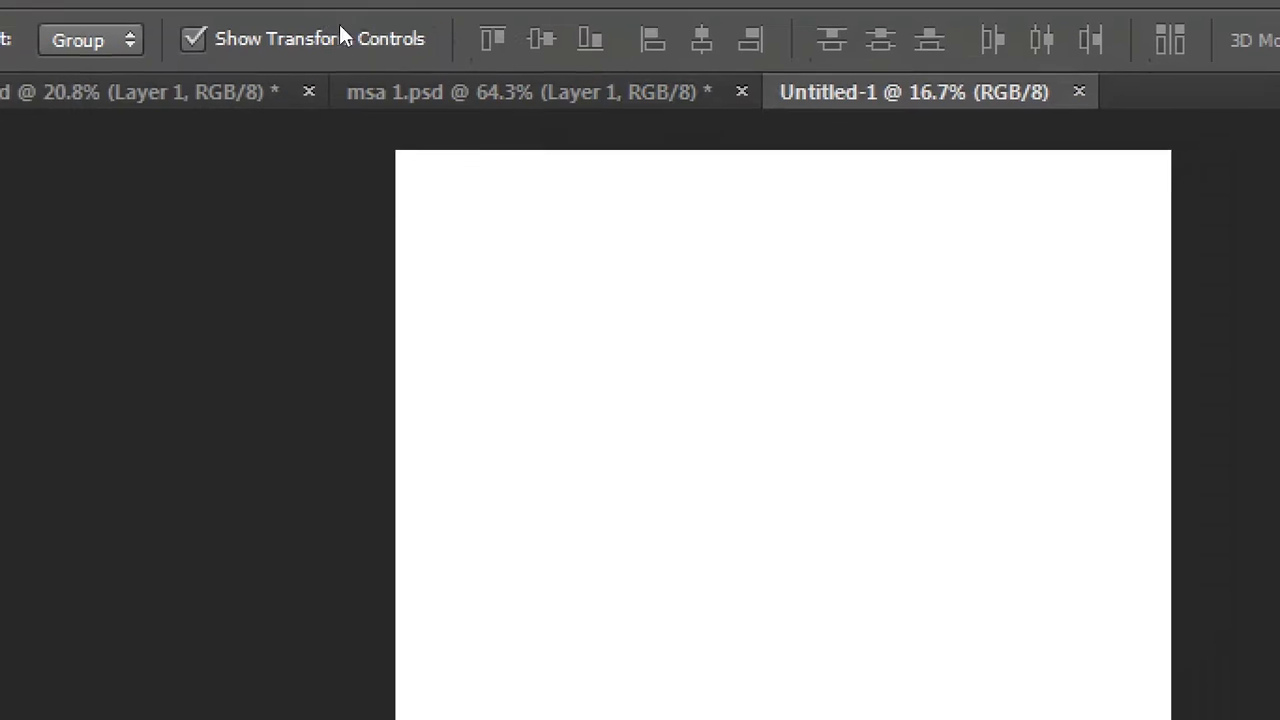
# - View the open msa passport and msa 1 documents, and return to the blank A4 document
pyautogui.click(302, 60)
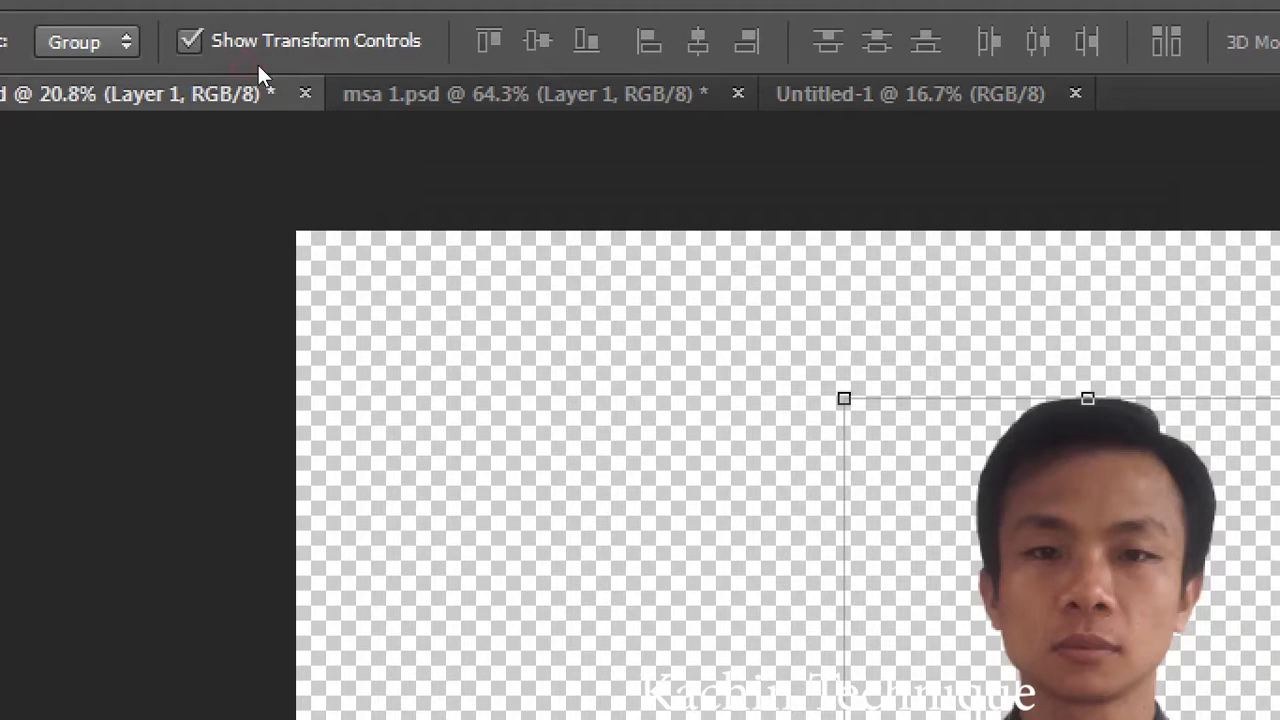
pyautogui.click(365, 64)
pyautogui.click(925, 94)
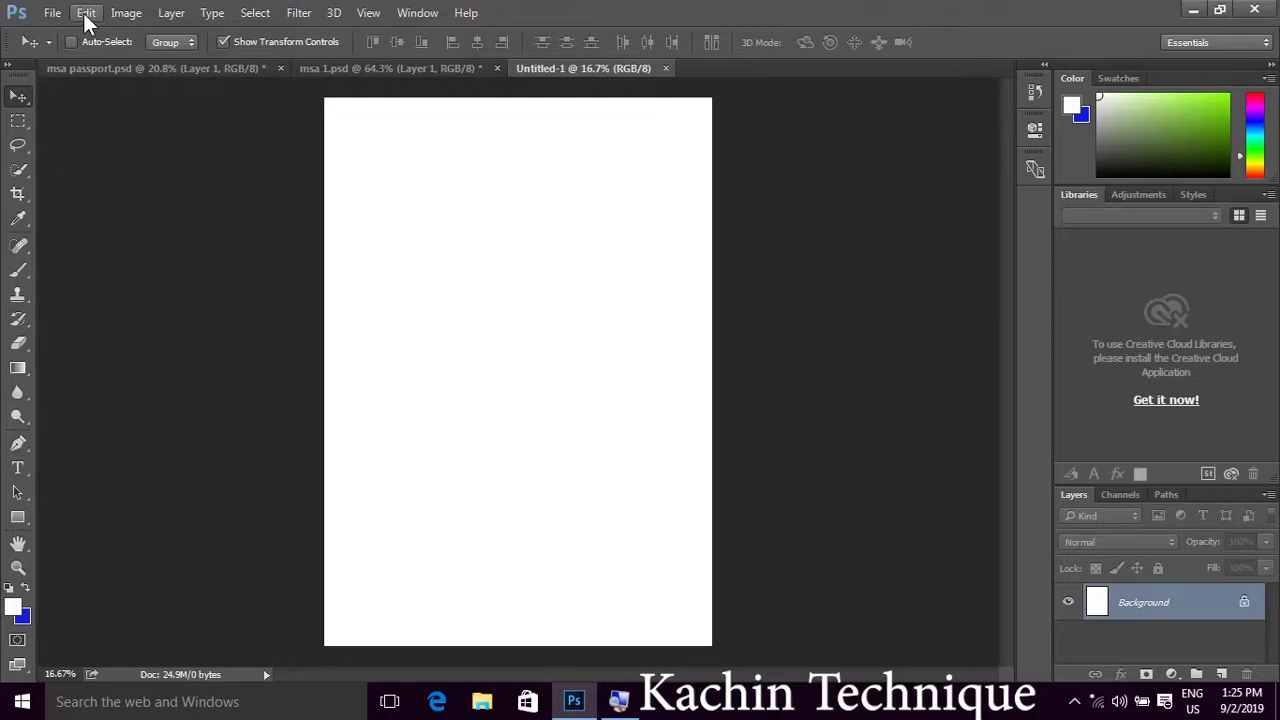
# - Fill the blank A4 page with the custom ID photo pattern in Normal mode at 100% opacity
pyautogui.click(88, 20)
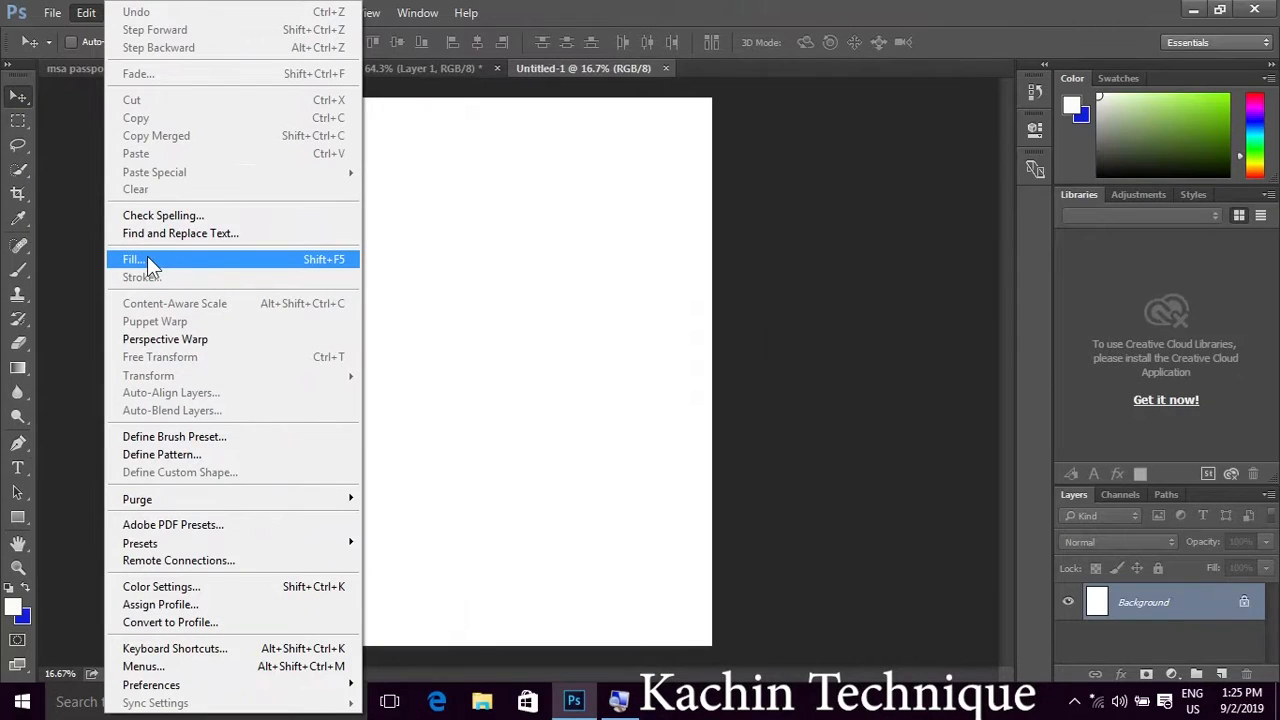
pyautogui.click(147, 256)
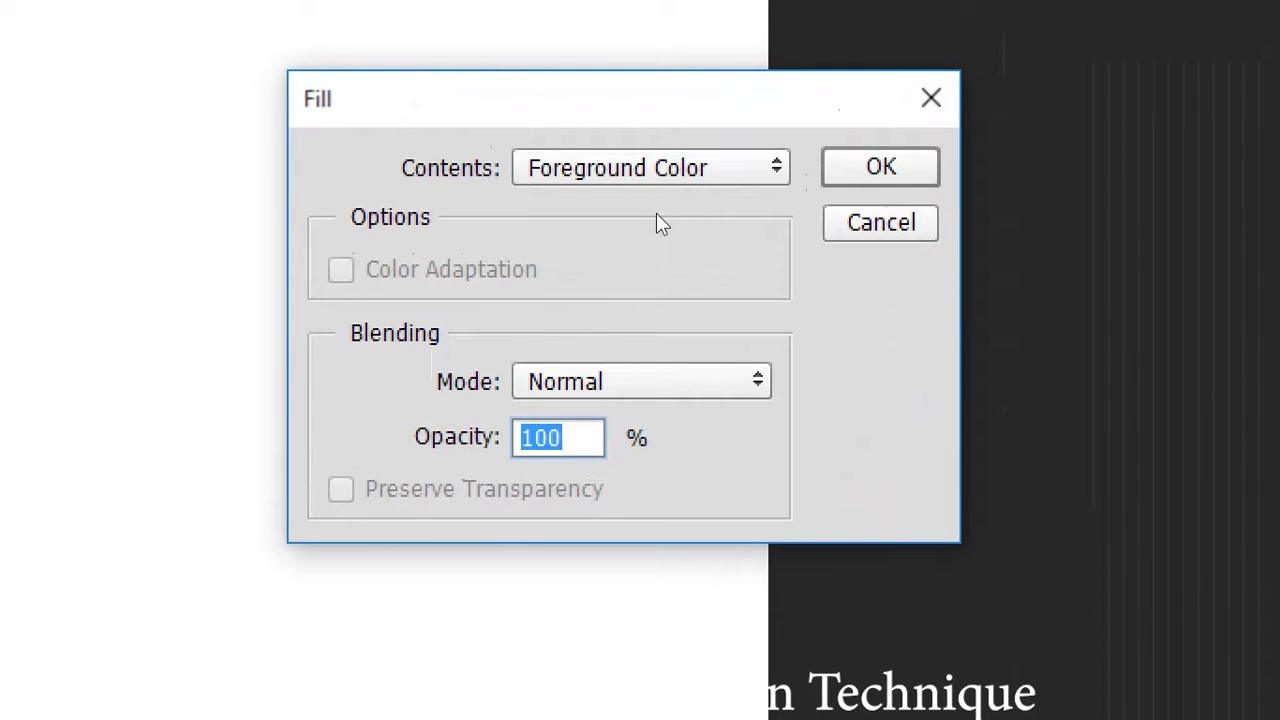
pyautogui.click(717, 180)
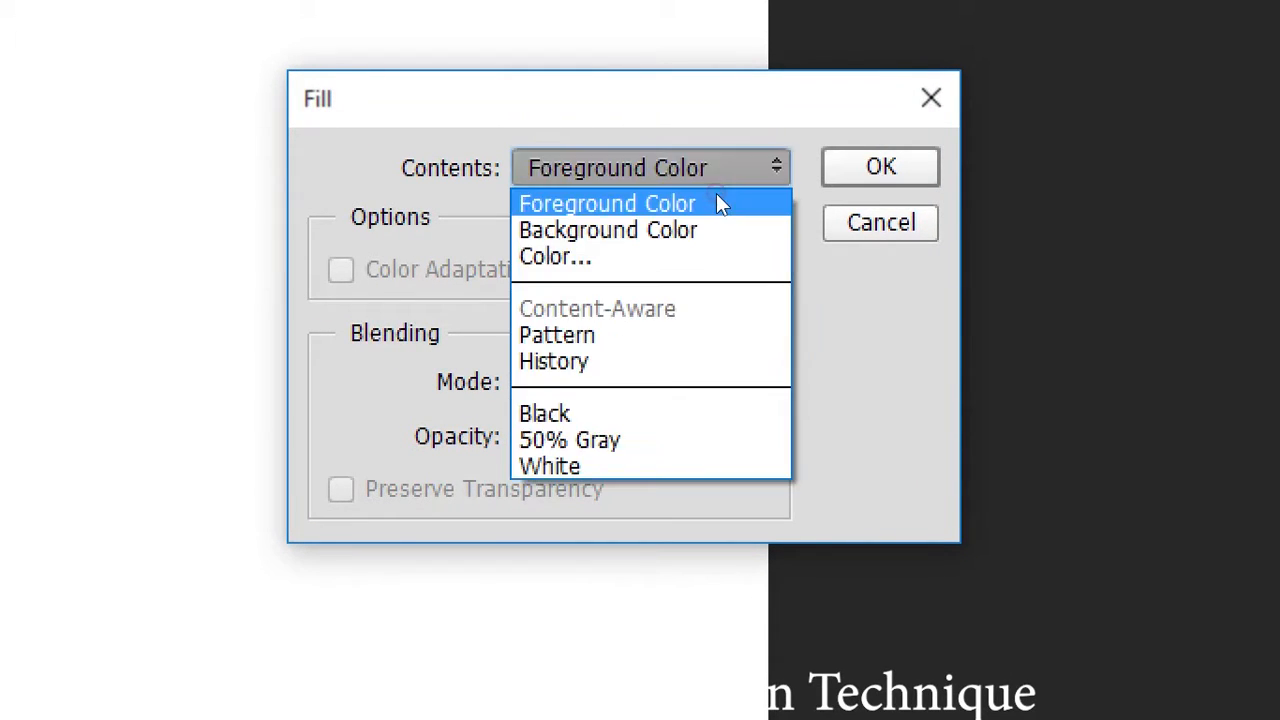
pyautogui.click(650, 279)
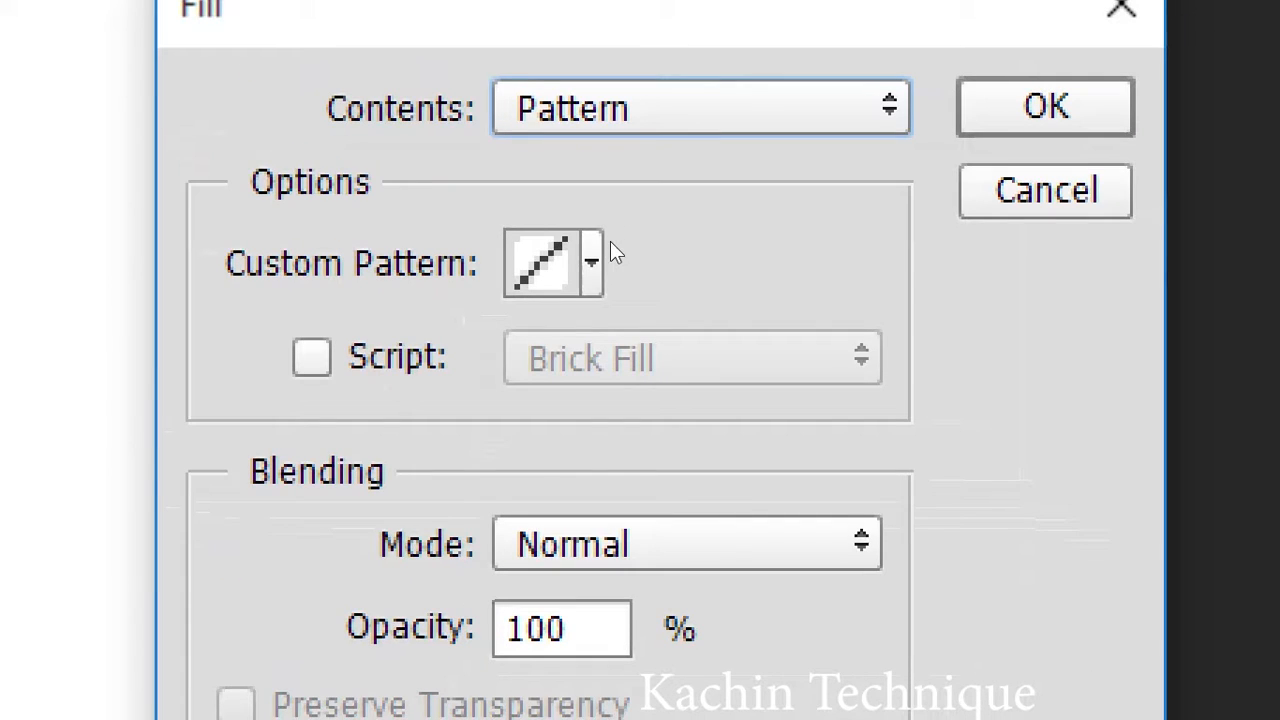
pyautogui.click(614, 242)
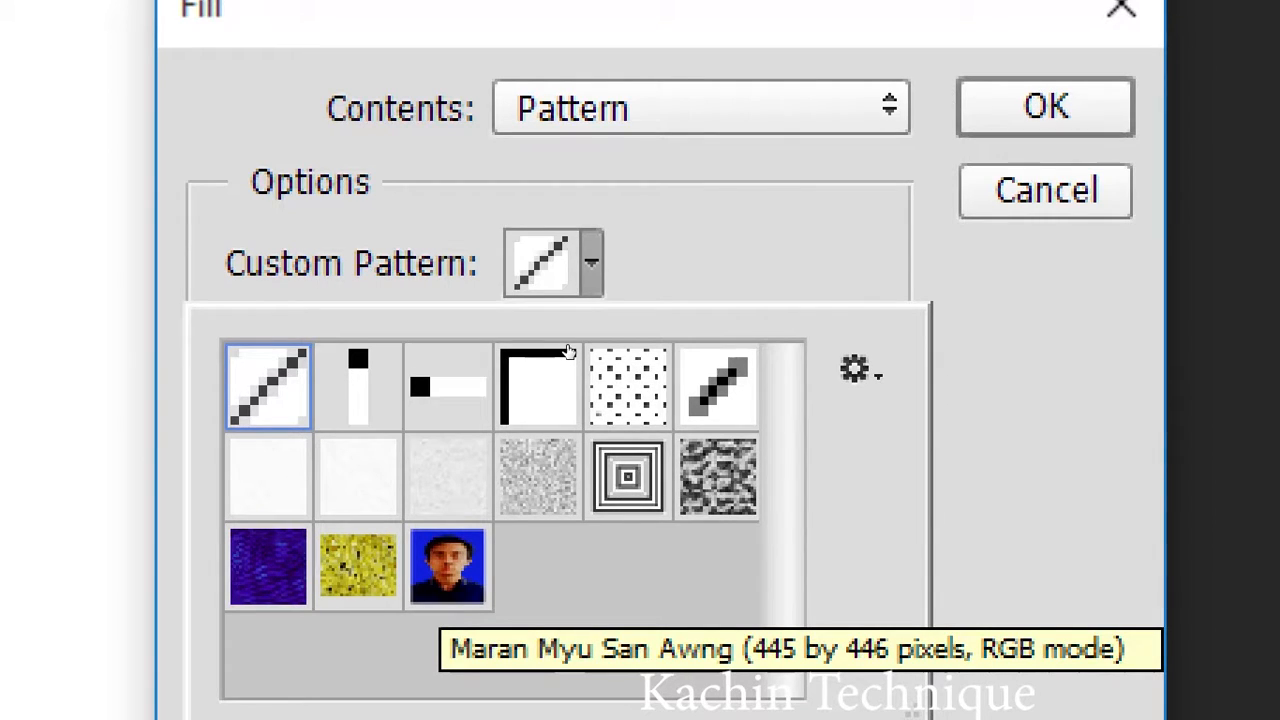
pyautogui.press('alt')
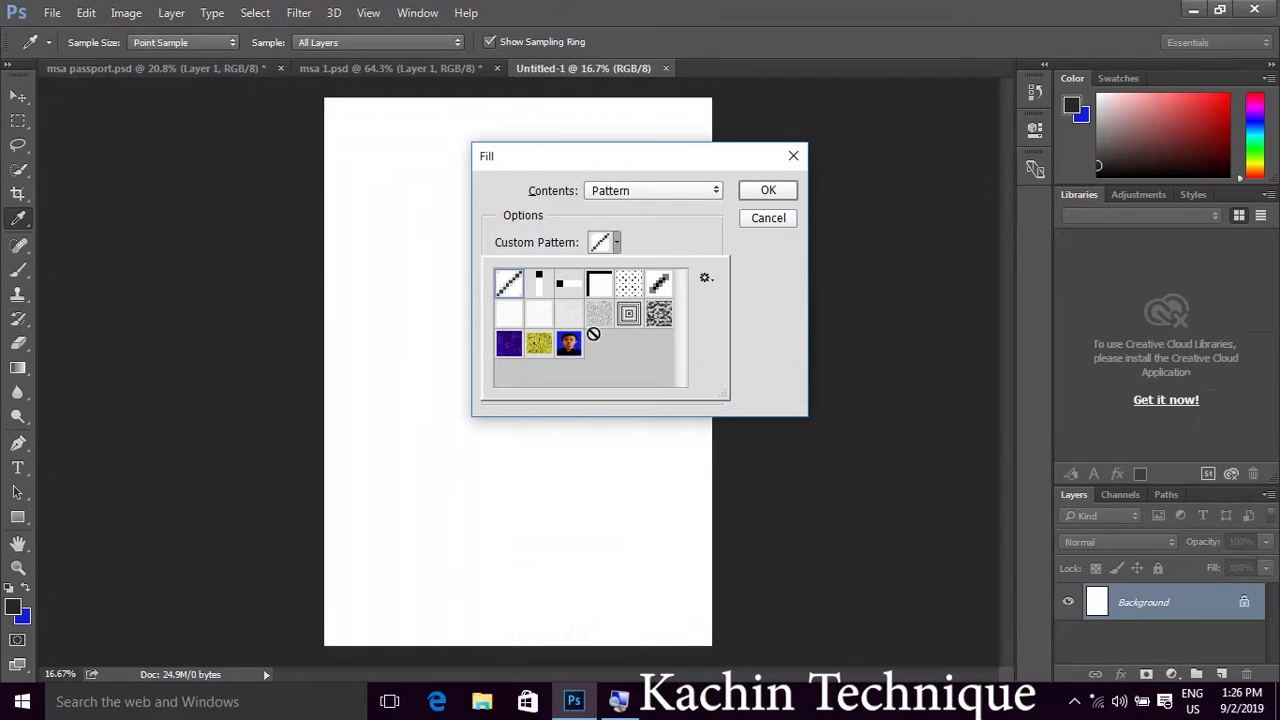
pyautogui.doubleClick(567, 345)
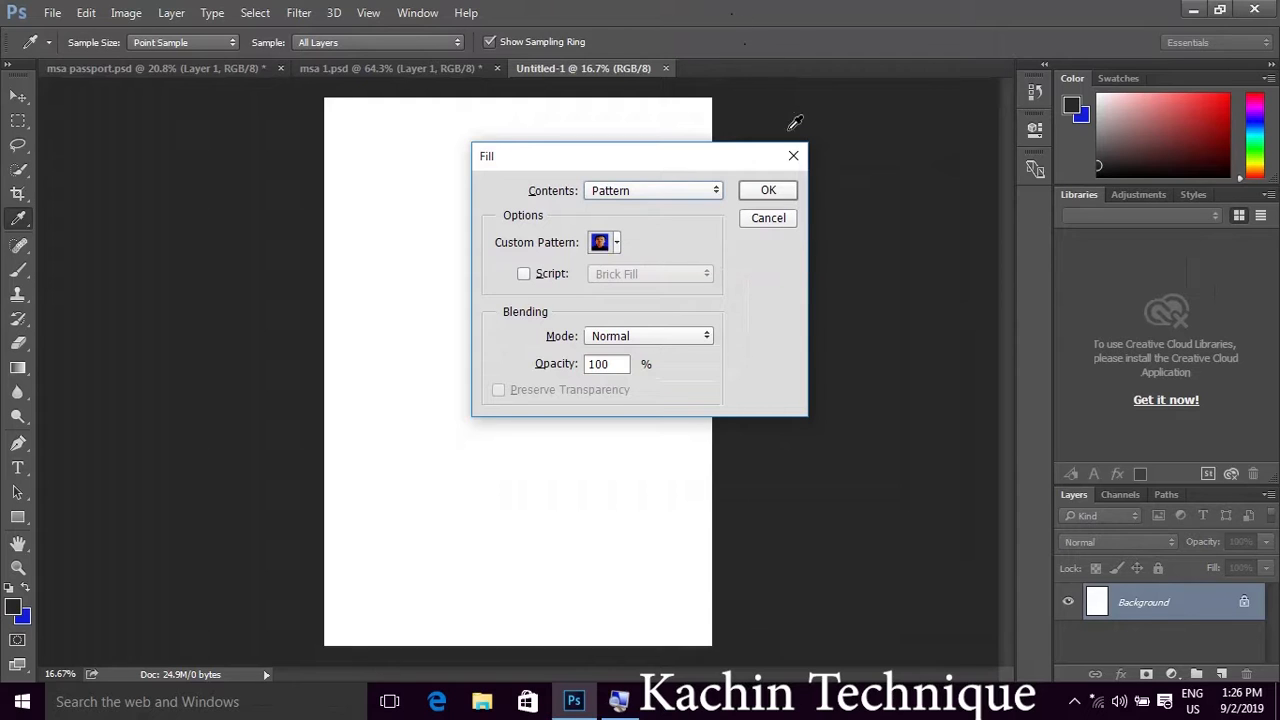
pyautogui.click(770, 192)
pyautogui.press('v')
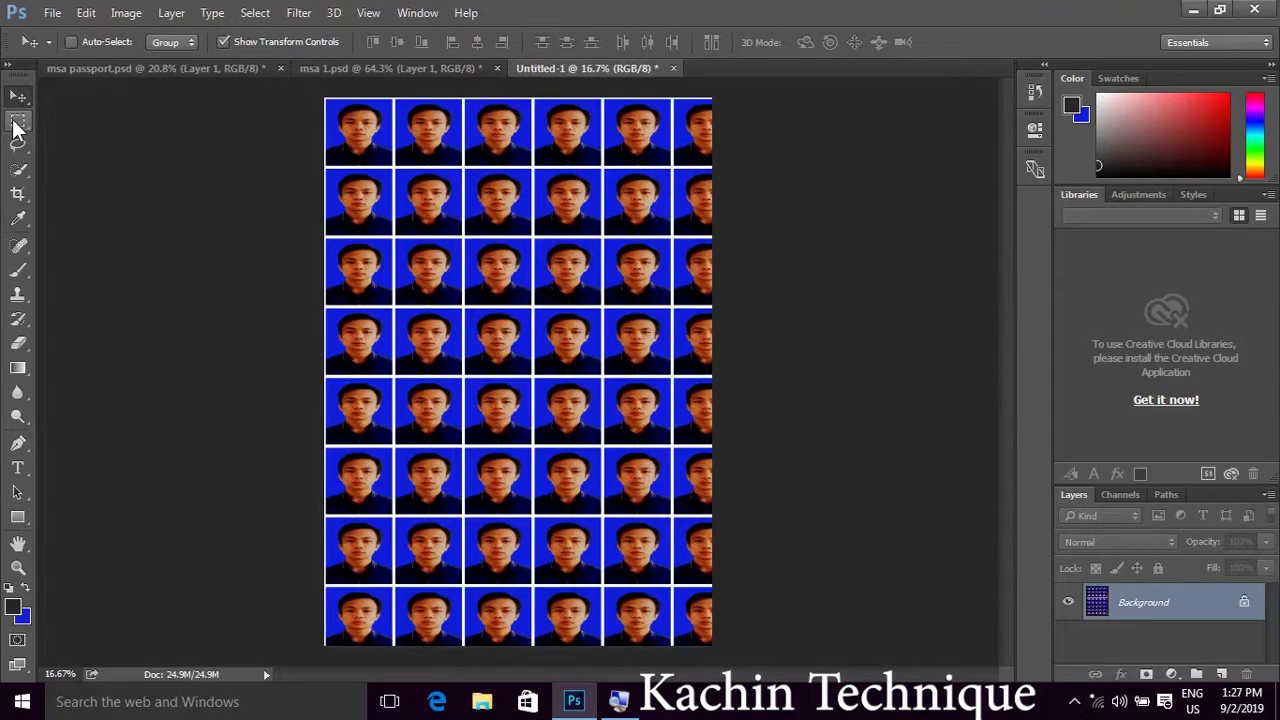
# - Select the cut-off photo column along the page's right edge plus the whole bottom photo row with the Rectangular Marquee tool
pyautogui.click(16, 122)
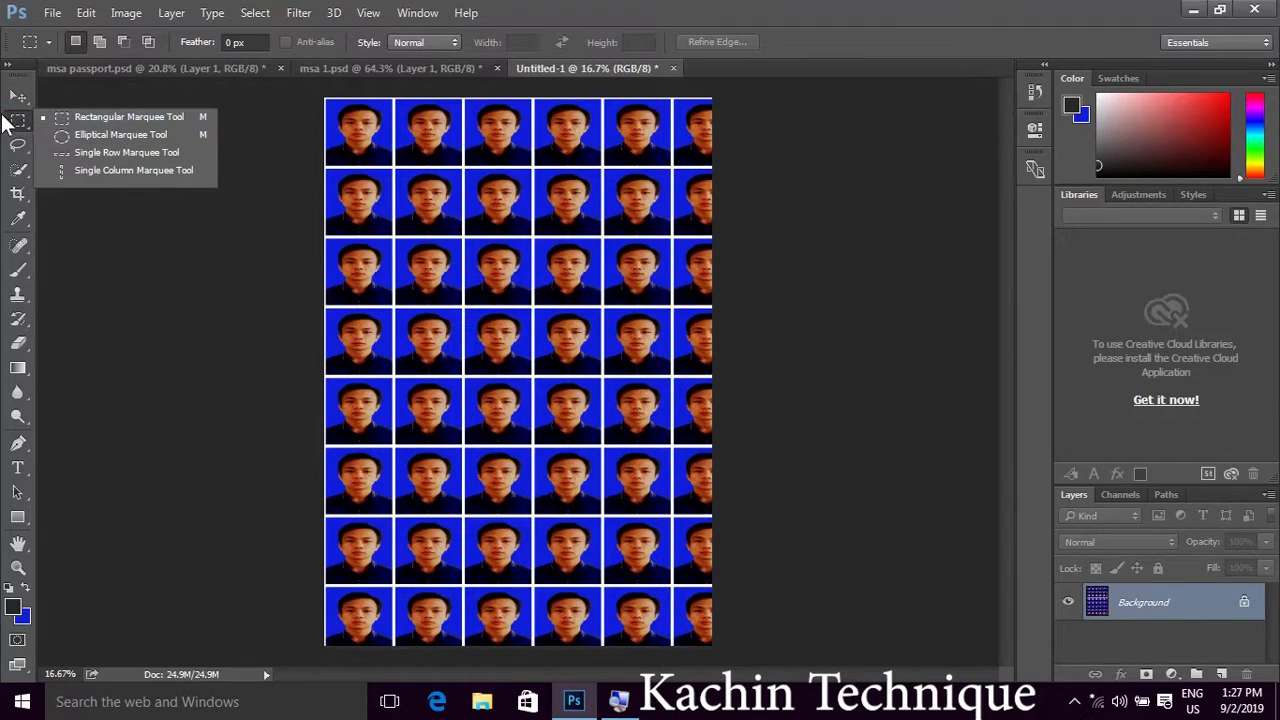
pyautogui.press('super+plus')
pyautogui.press('super+plus')
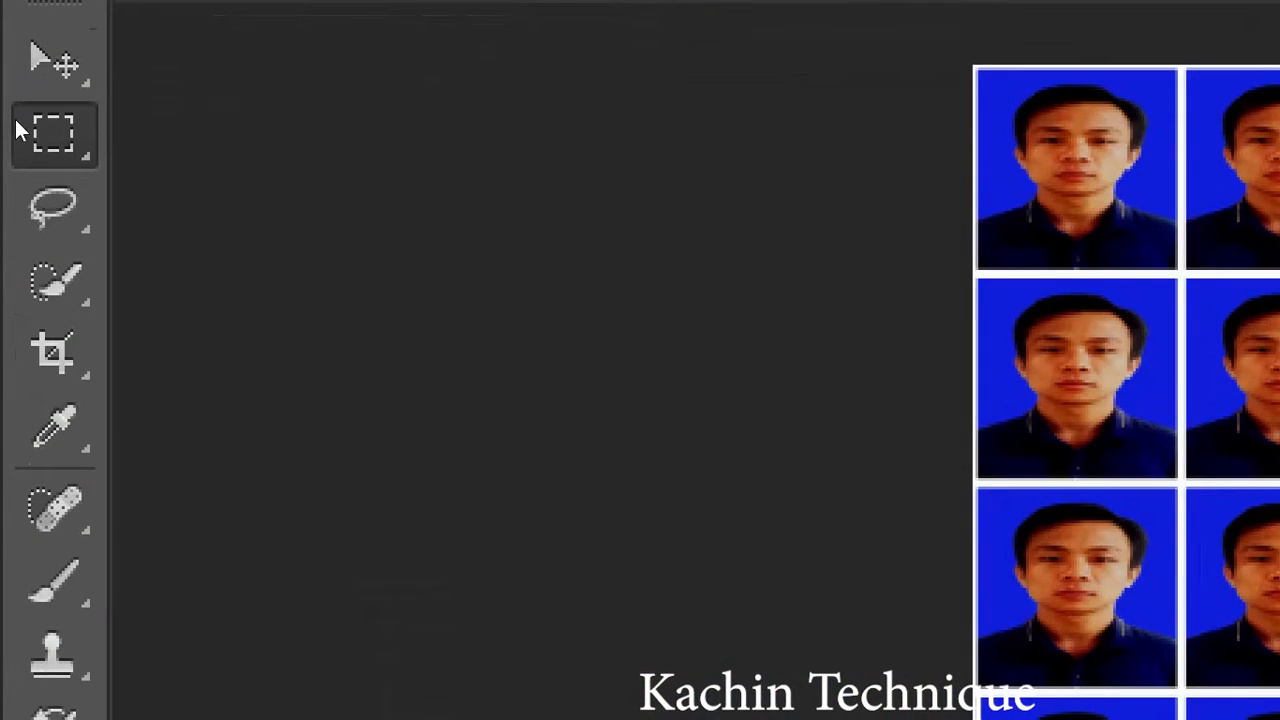
pyautogui.rightClick(17, 124)
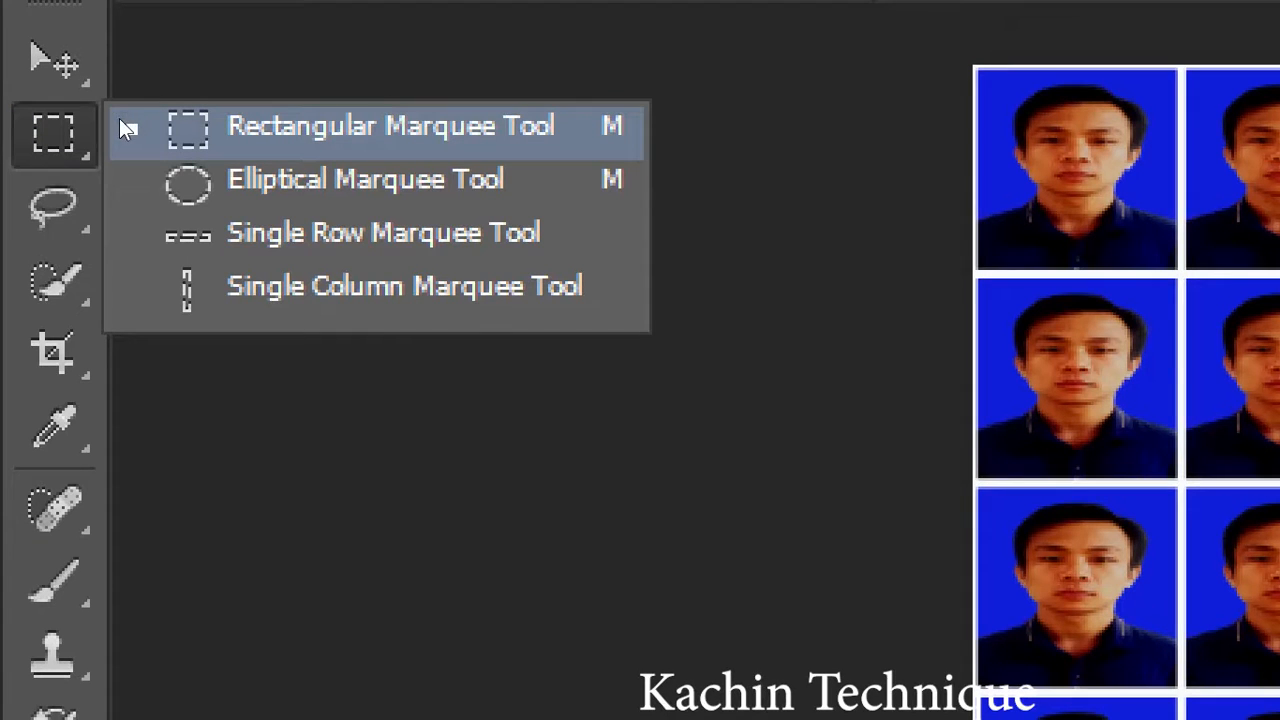
pyautogui.click(22, 117)
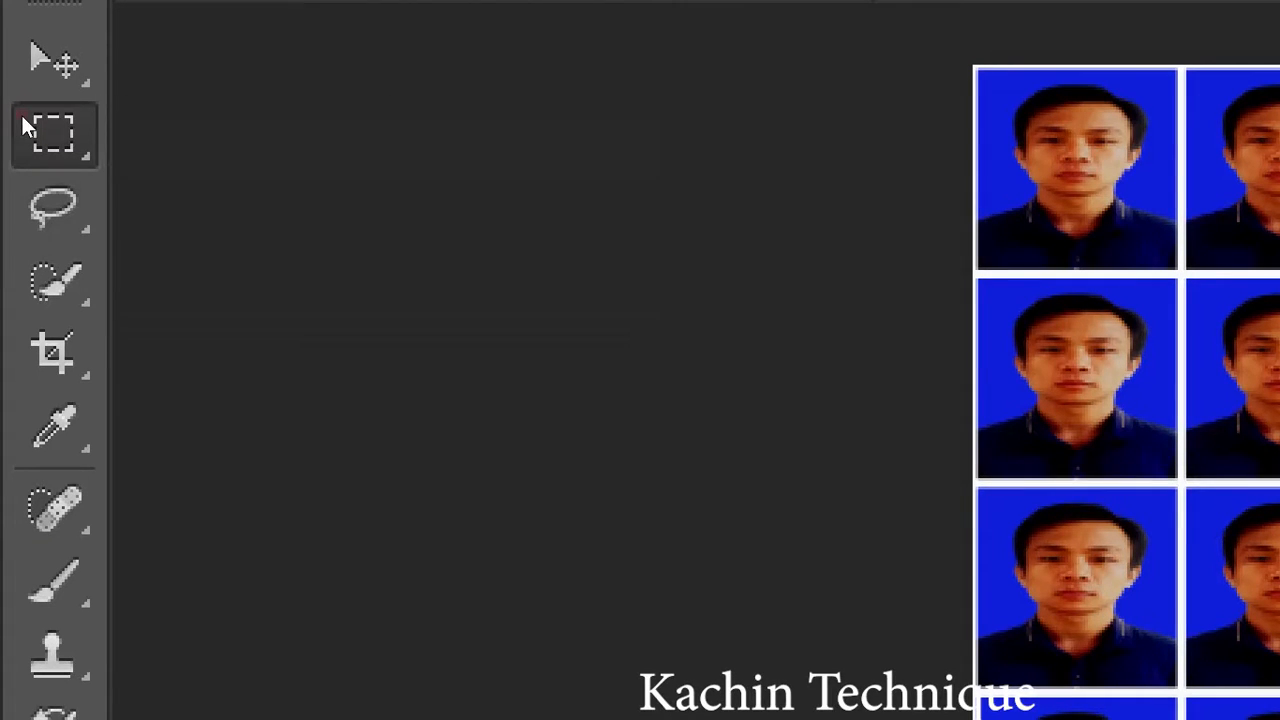
pyautogui.press('super+minus')
pyautogui.press('super+minus')
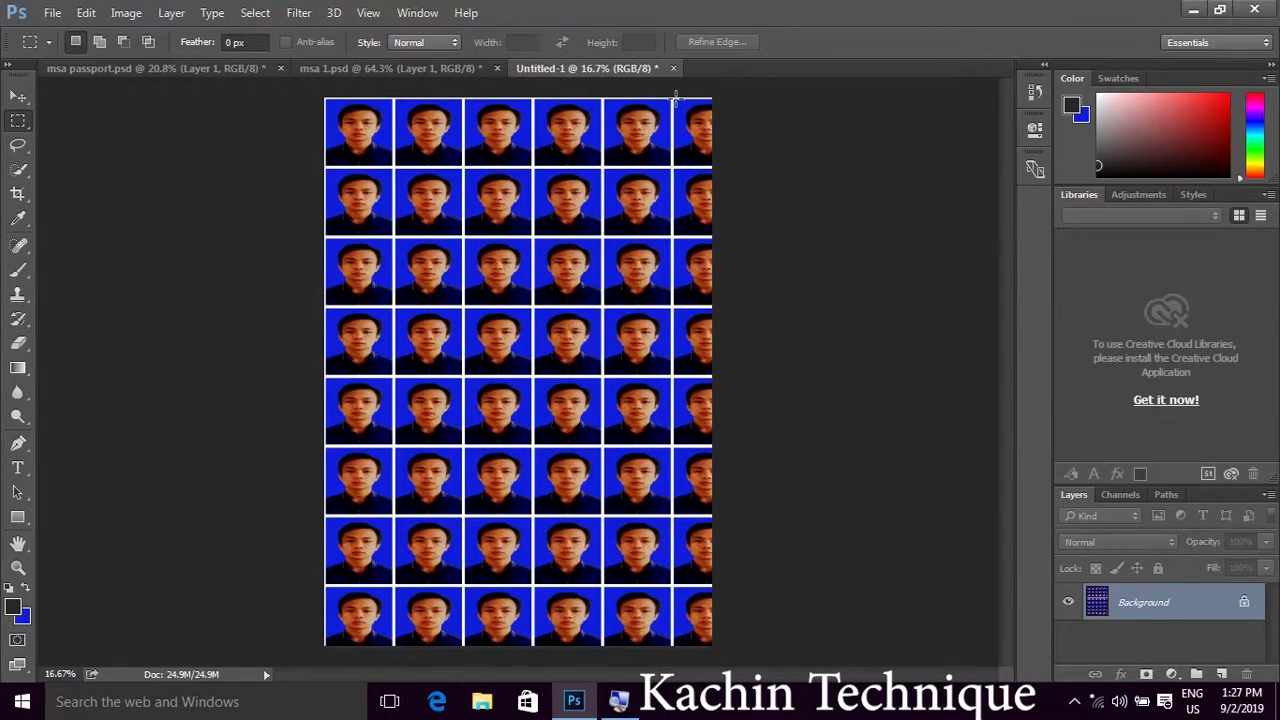
pyautogui.moveTo(678, 97); pyautogui.dragTo(727, 647)
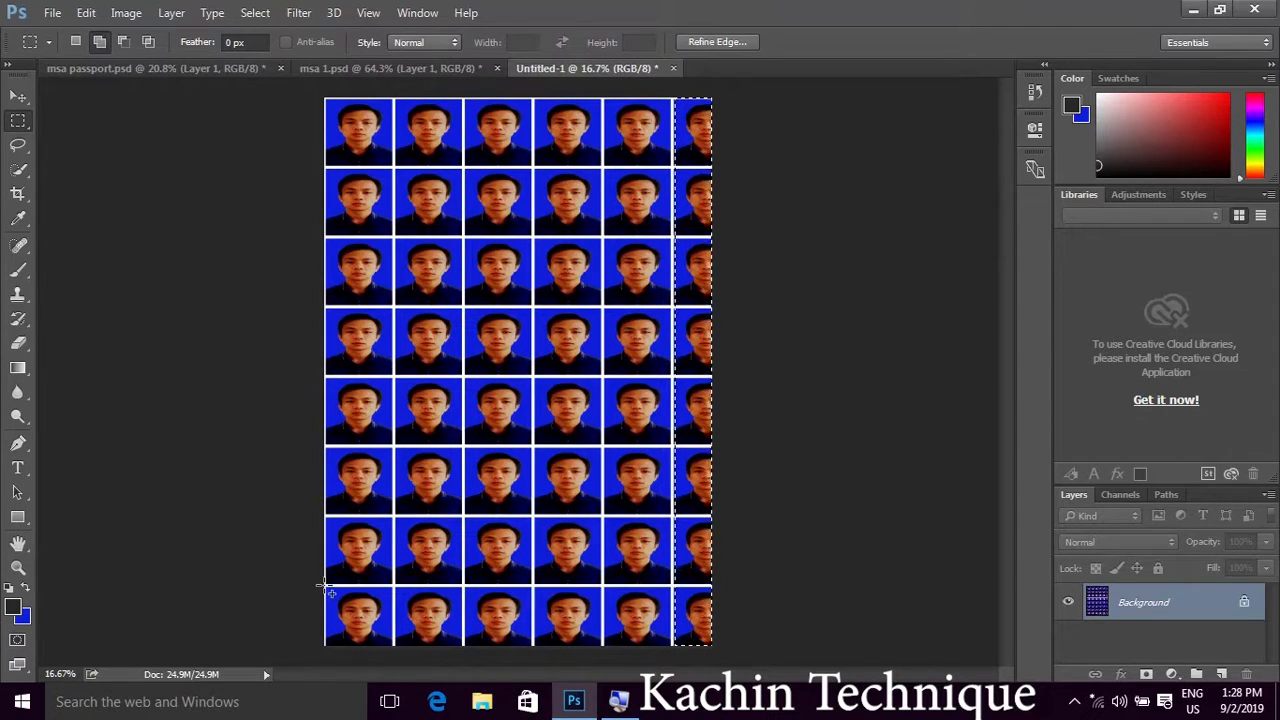
pyautogui.moveTo(325, 586); pyautogui.dragTo(394, 630)
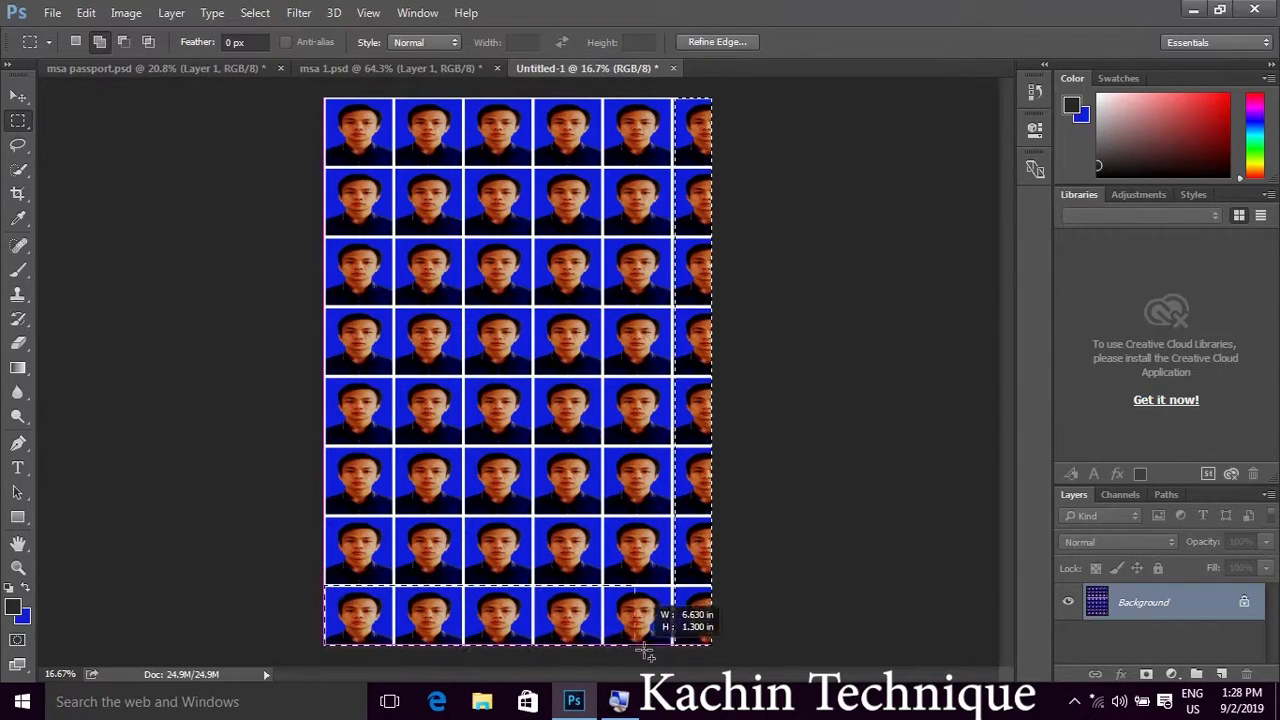
pyautogui.moveTo(694, 650); pyautogui.dragTo(710, 648)
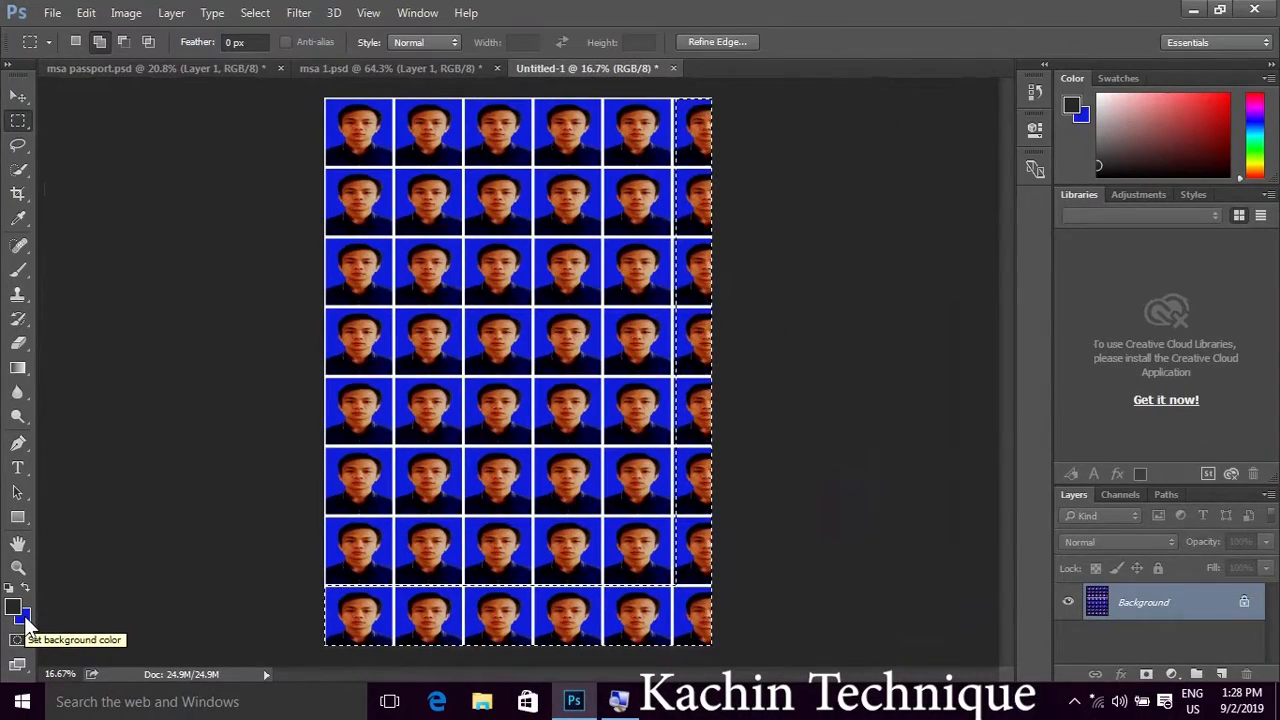
# - Set the background color to the near-white f2f2f7
pyautogui.click(26, 620)
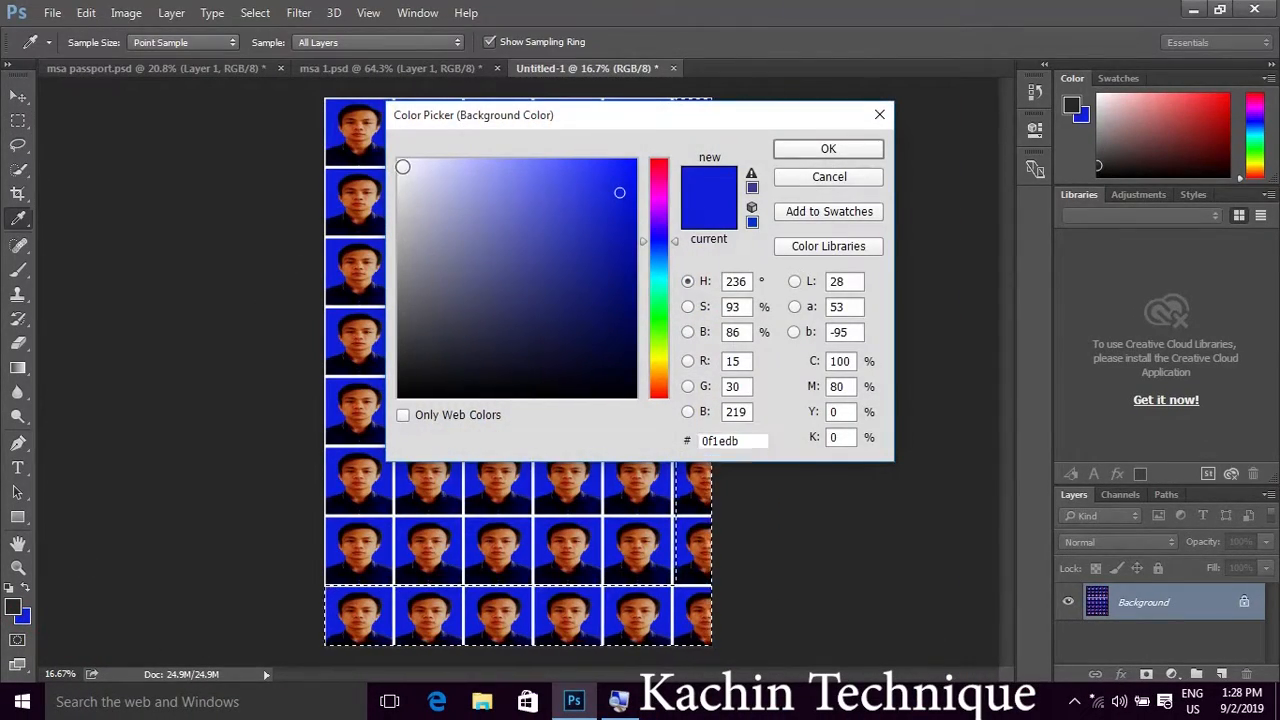
pyautogui.click(402, 167)
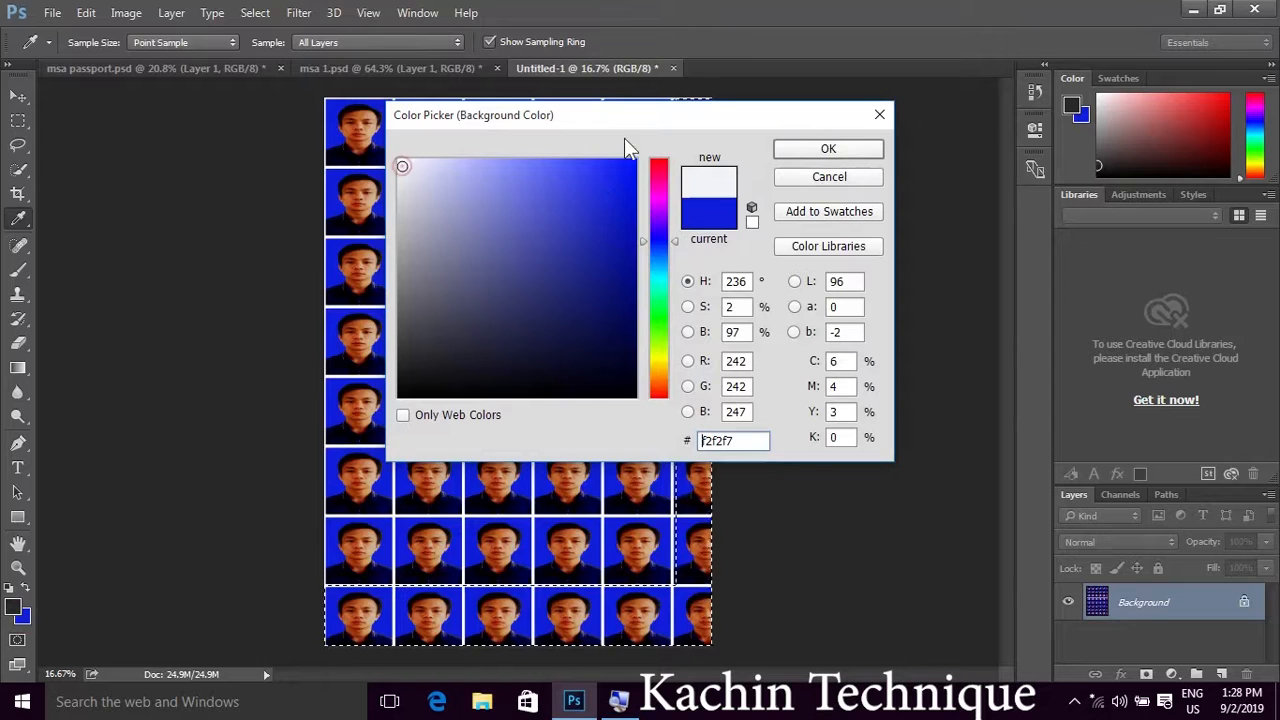
pyautogui.click(843, 155)
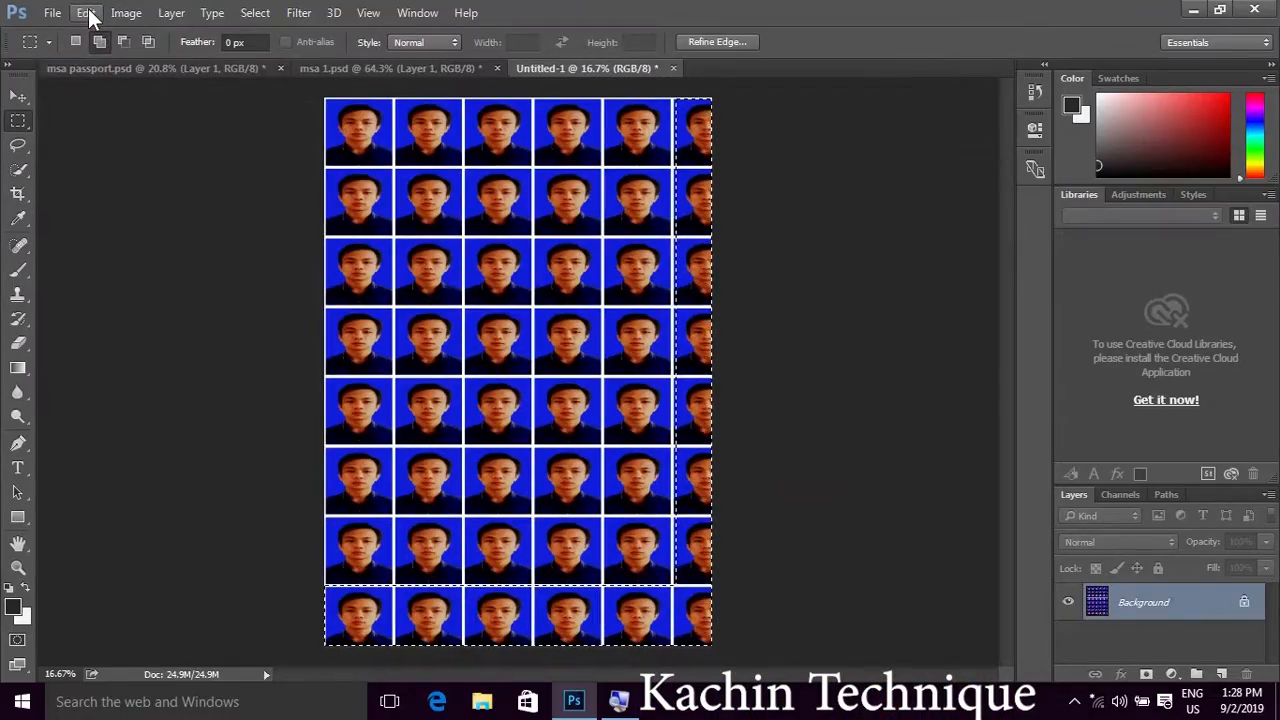
# - Fill the selected cut-off column and bottom row with White in Normal mode at 100% opacity, and deselect
pyautogui.click(86, 26)
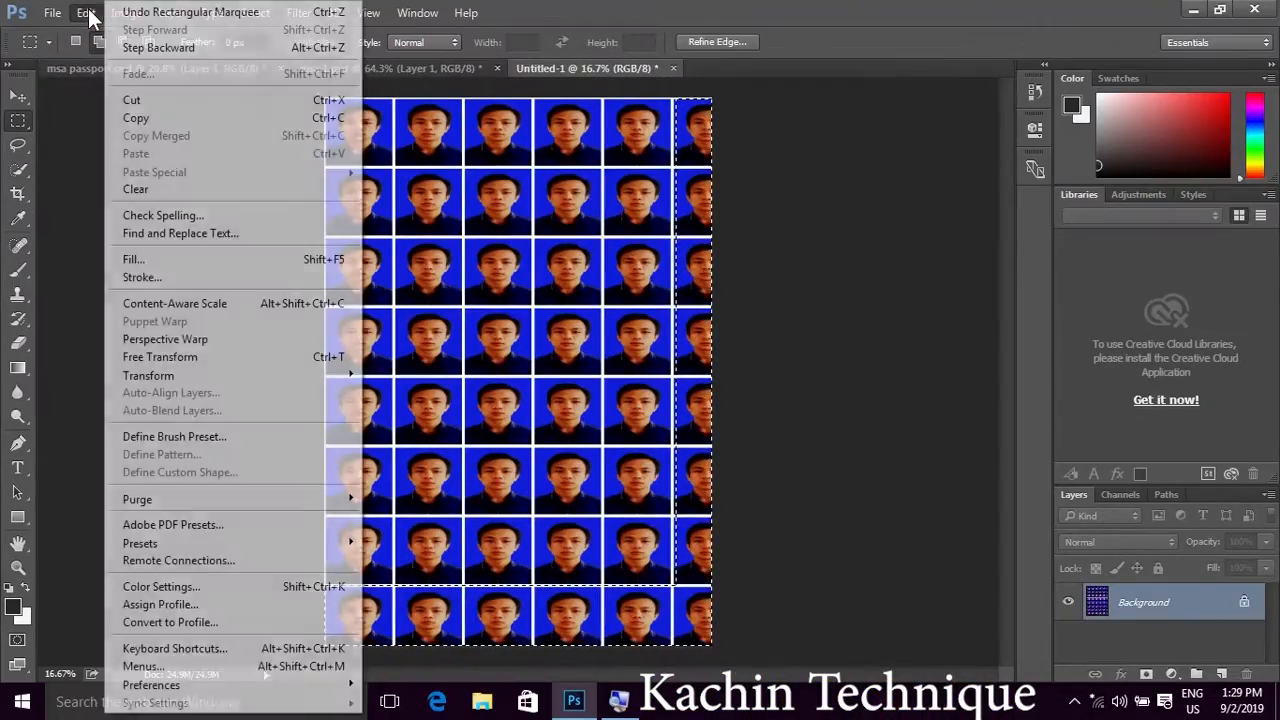
pyautogui.click(193, 257)
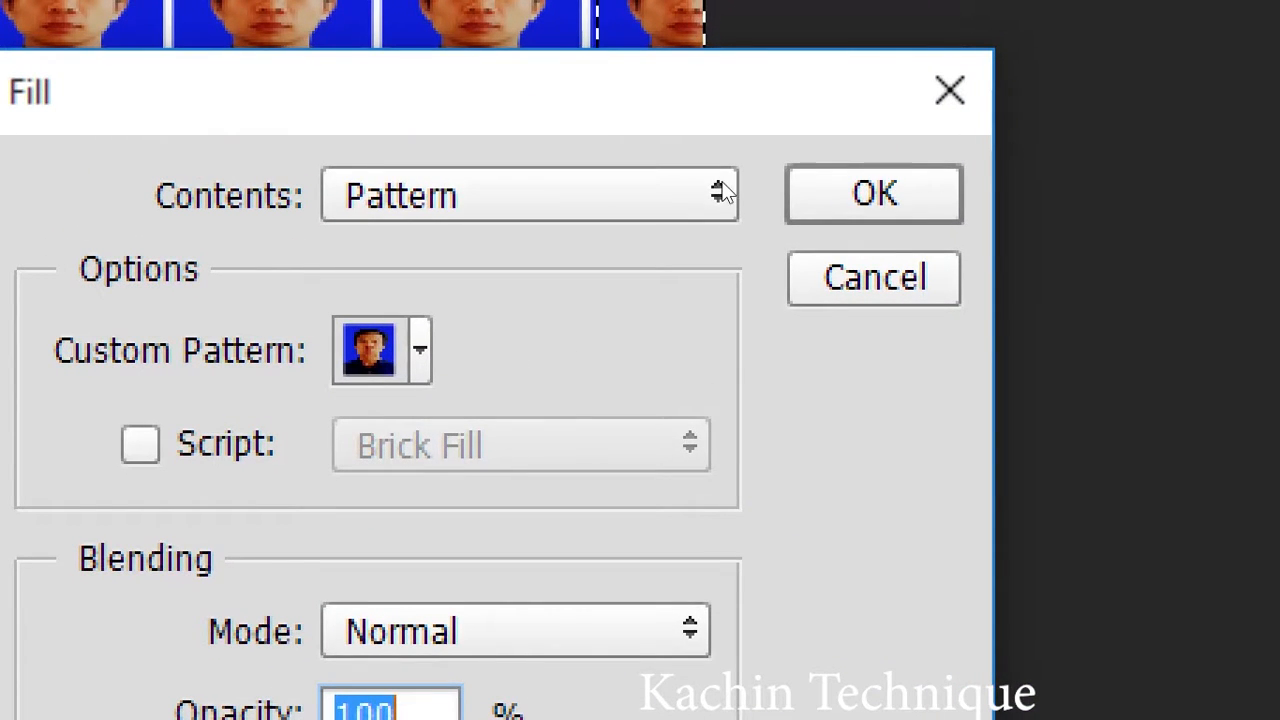
pyautogui.click(718, 197)
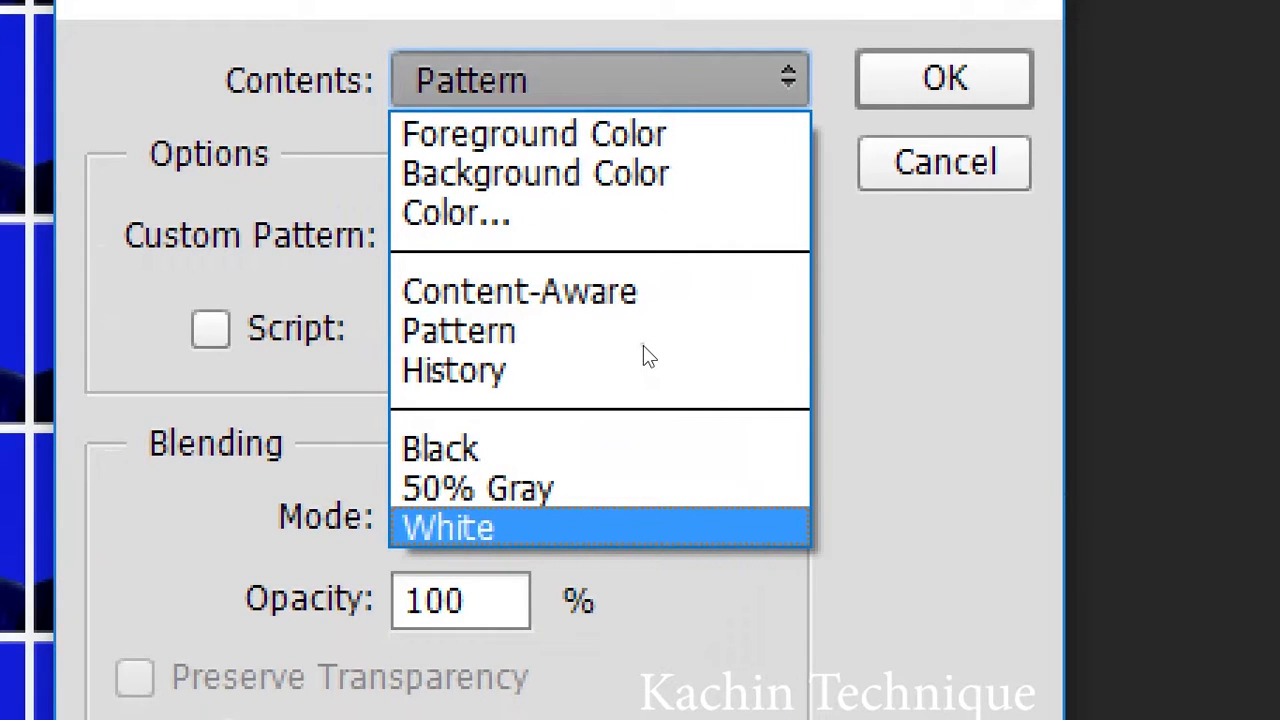
pyautogui.press('Return')
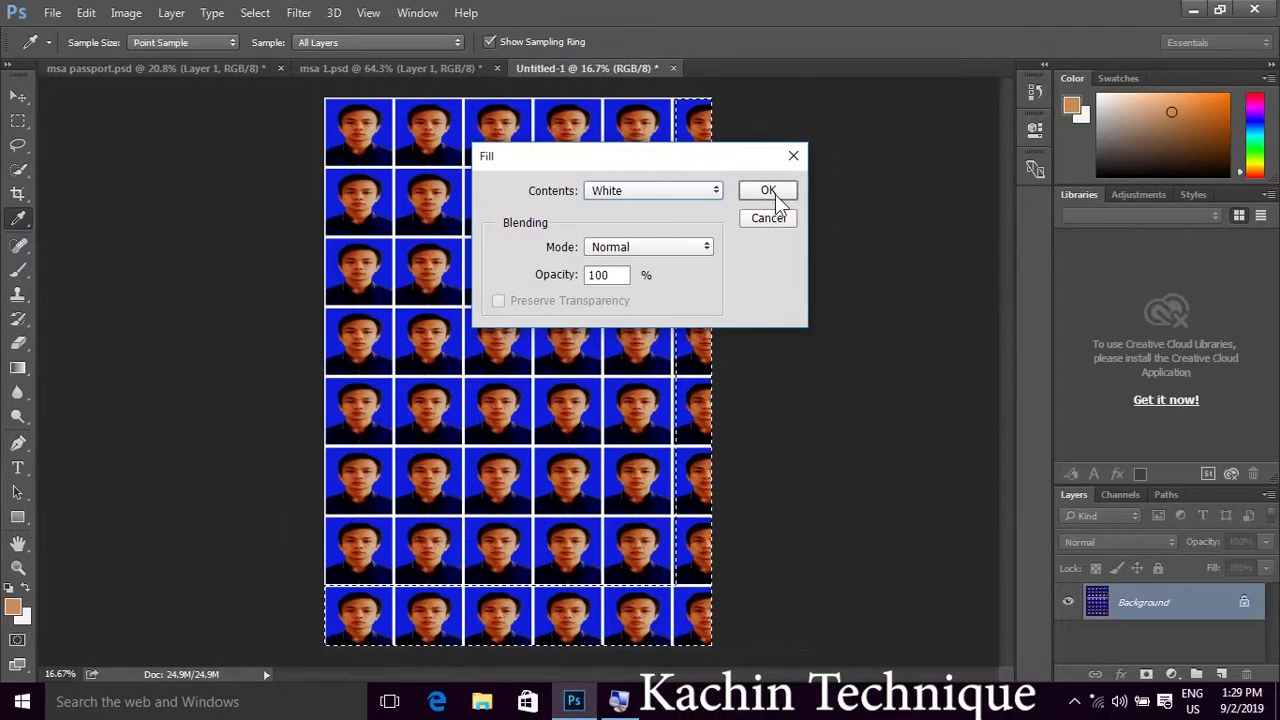
pyautogui.click(777, 195)
pyautogui.press('m')
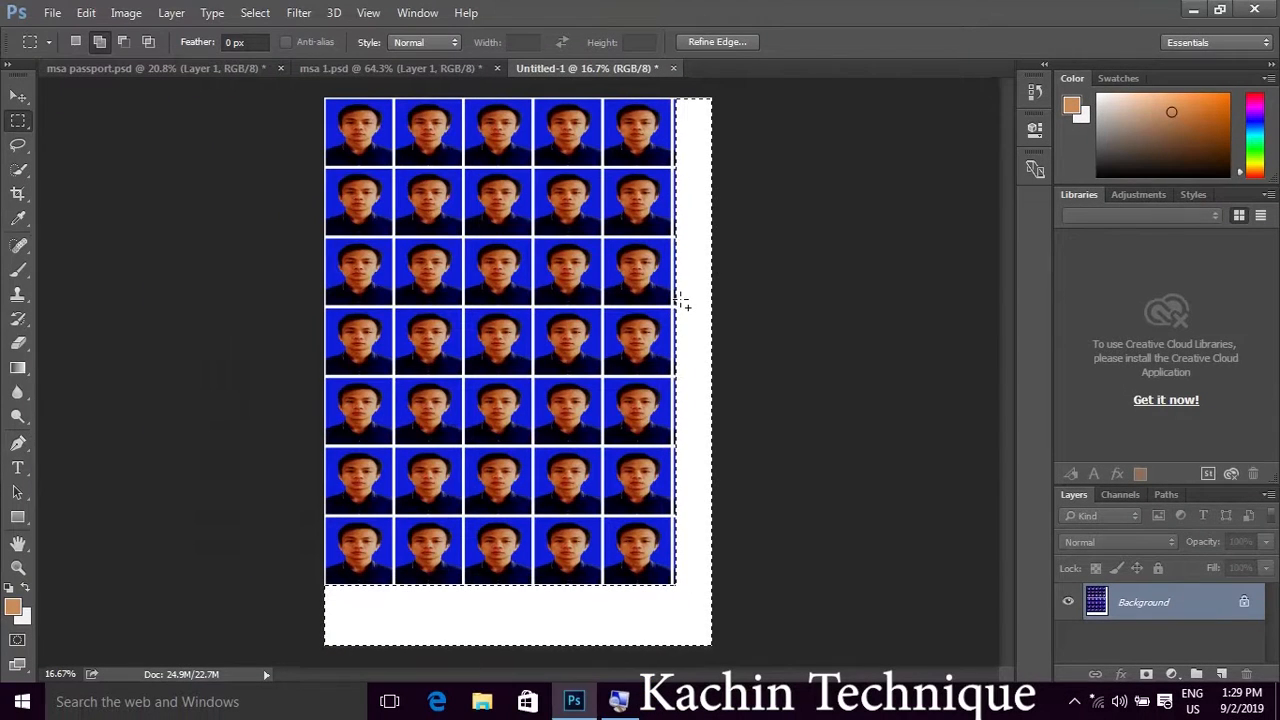
pyautogui.hotkey('ctrl', 'd')
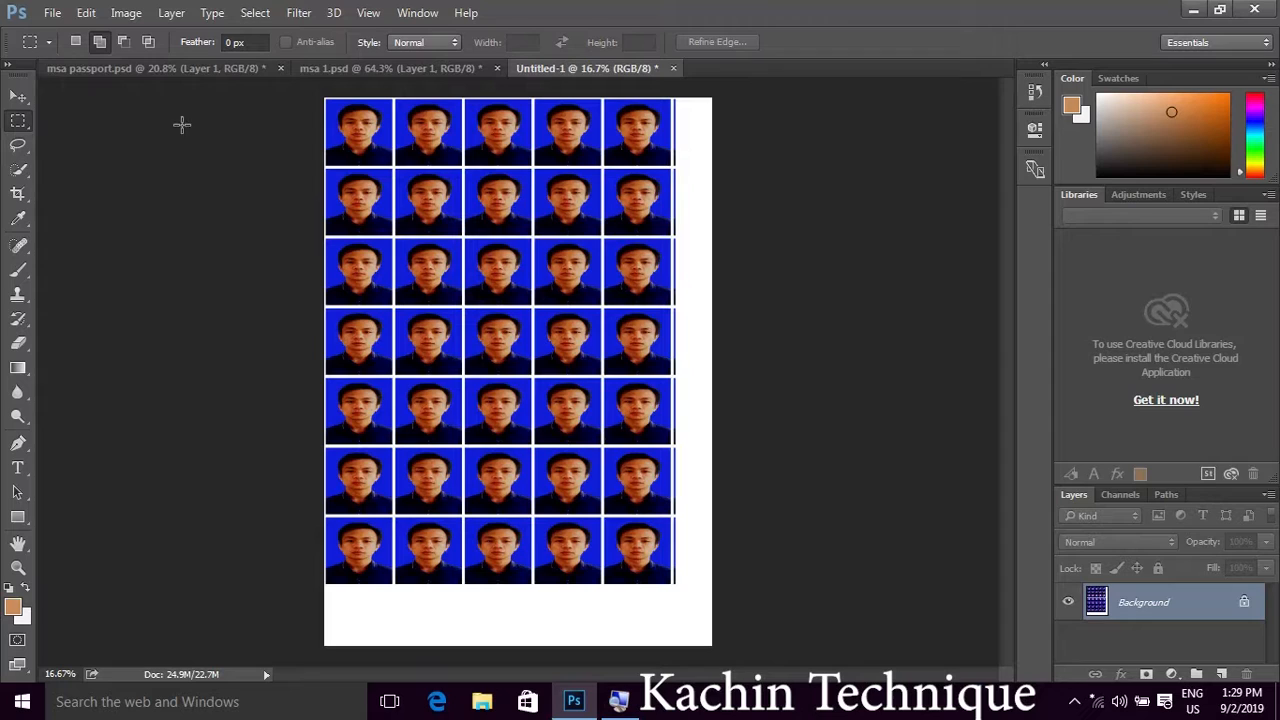
# - Move the whole page content slightly down and right to centre the photo grid, deselect, and minimize Photoshop to the desktop
pyautogui.click(18, 97)
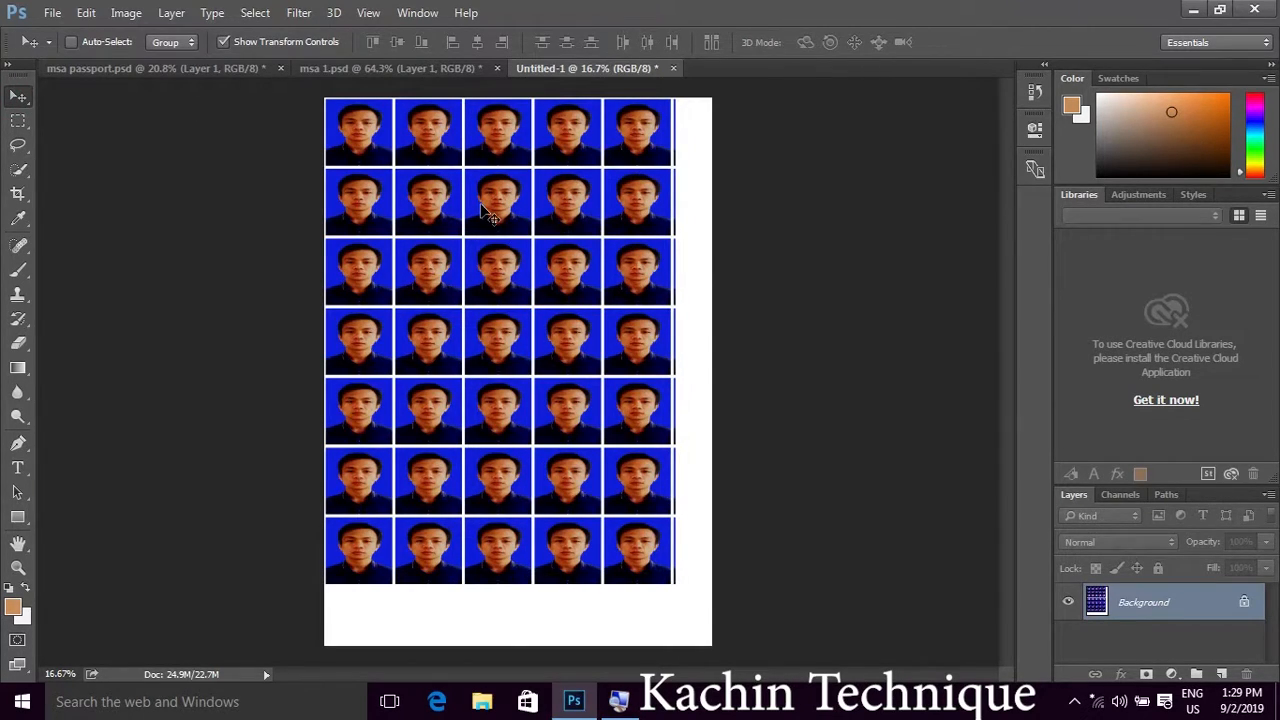
pyautogui.hotkey('ctrl', 'a')
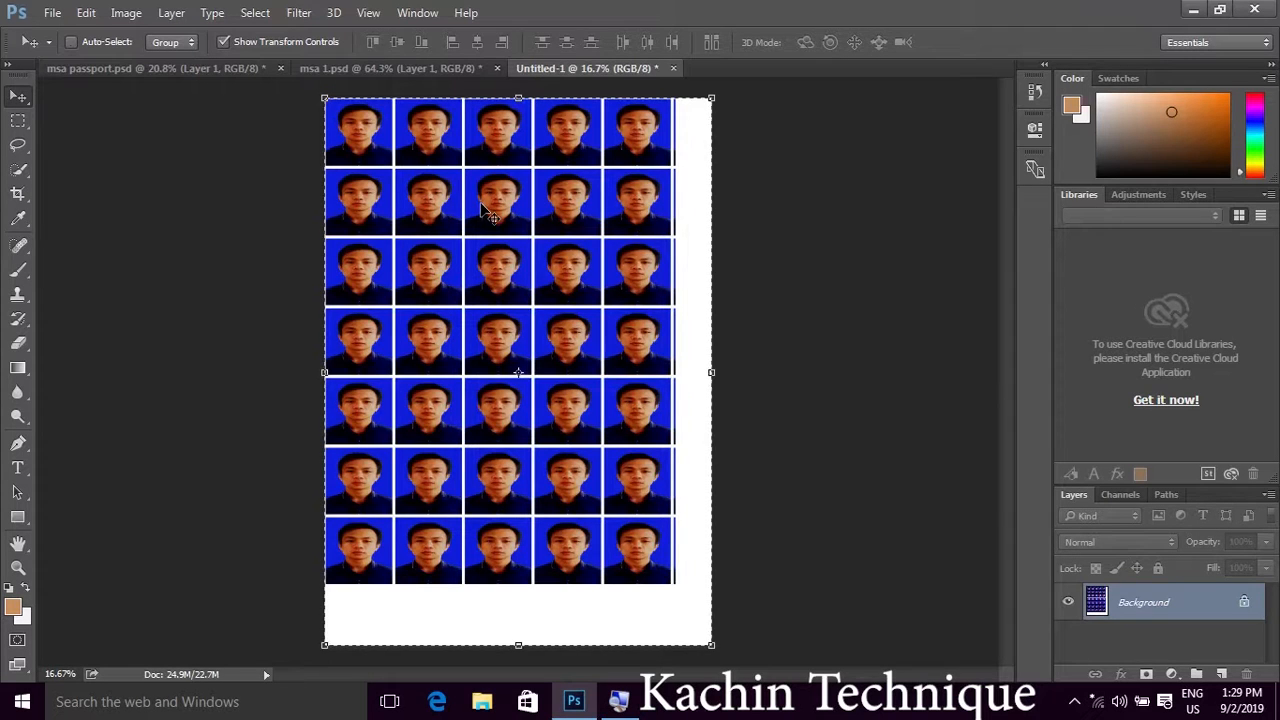
pyautogui.moveTo(457, 220); pyautogui.dragTo(473, 249)
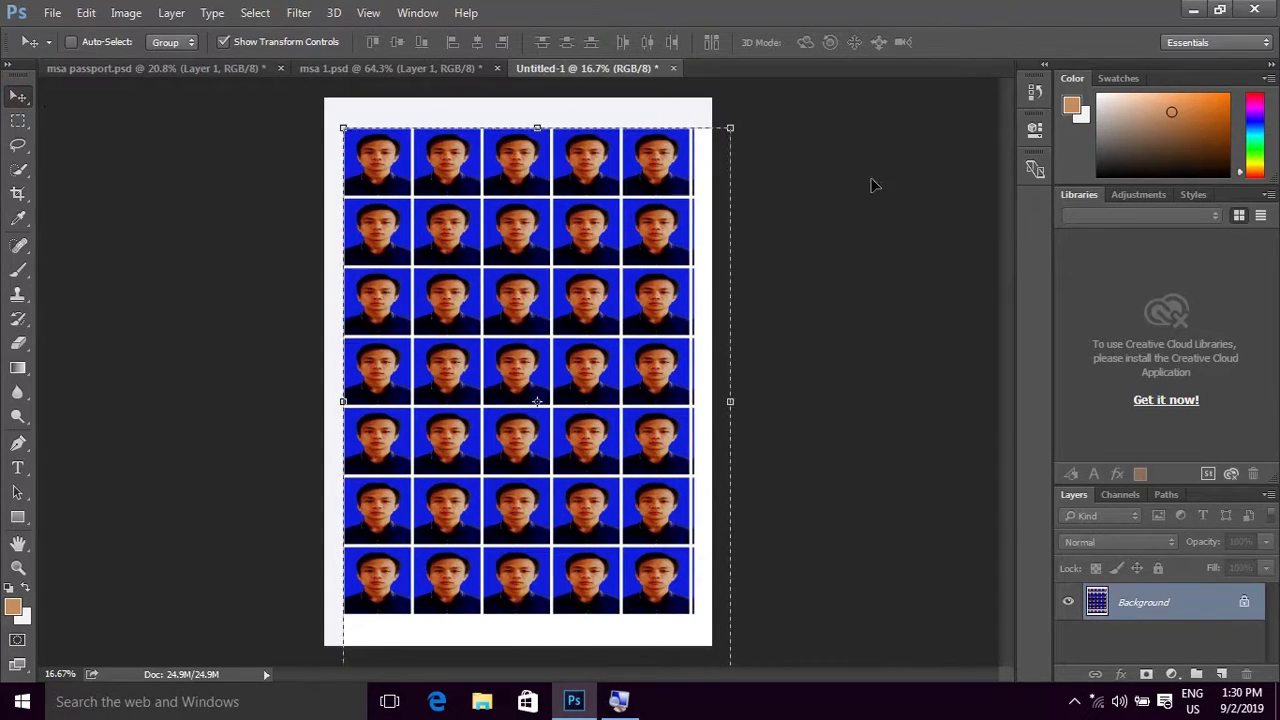
pyautogui.click(807, 162)
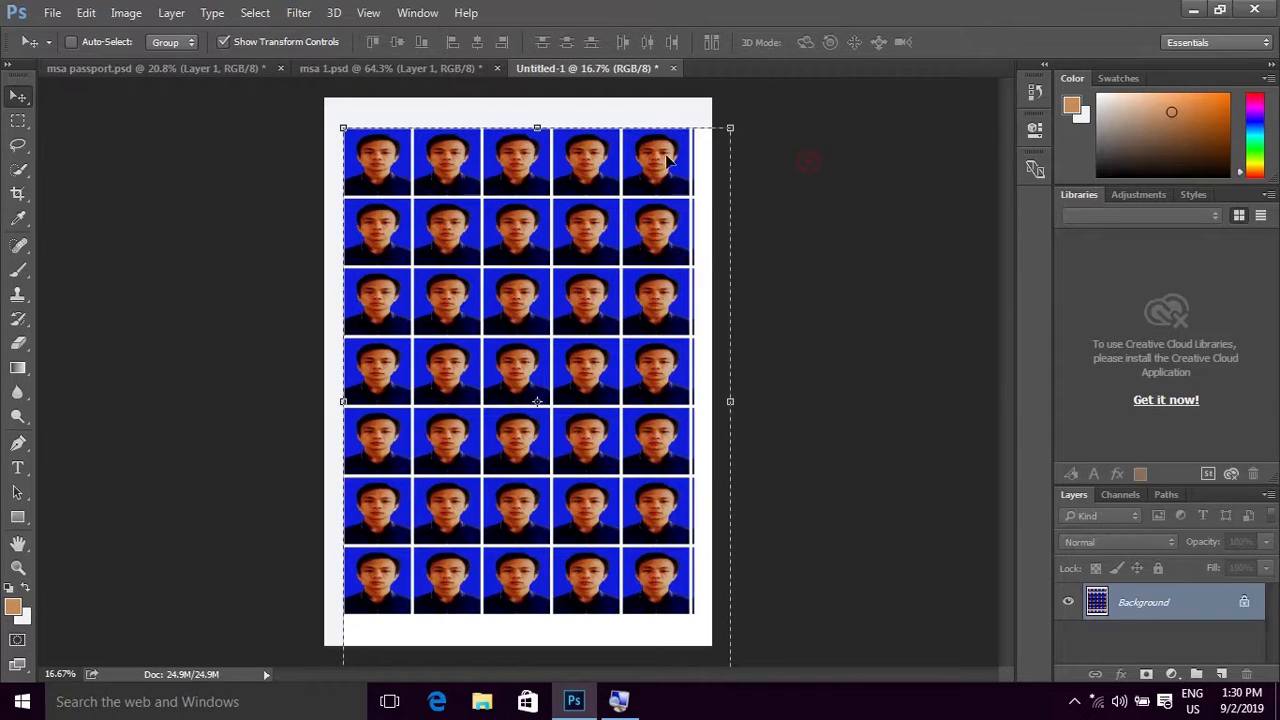
pyautogui.click(110, 155)
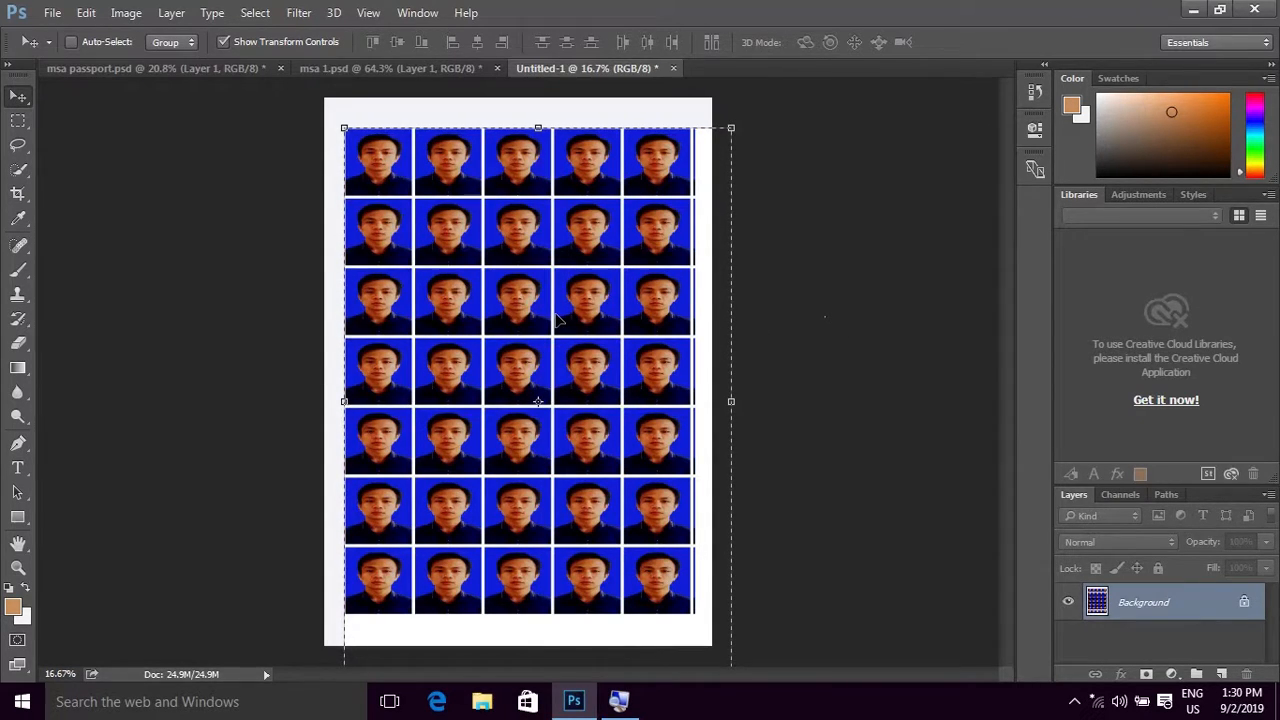
pyautogui.click(18, 122)
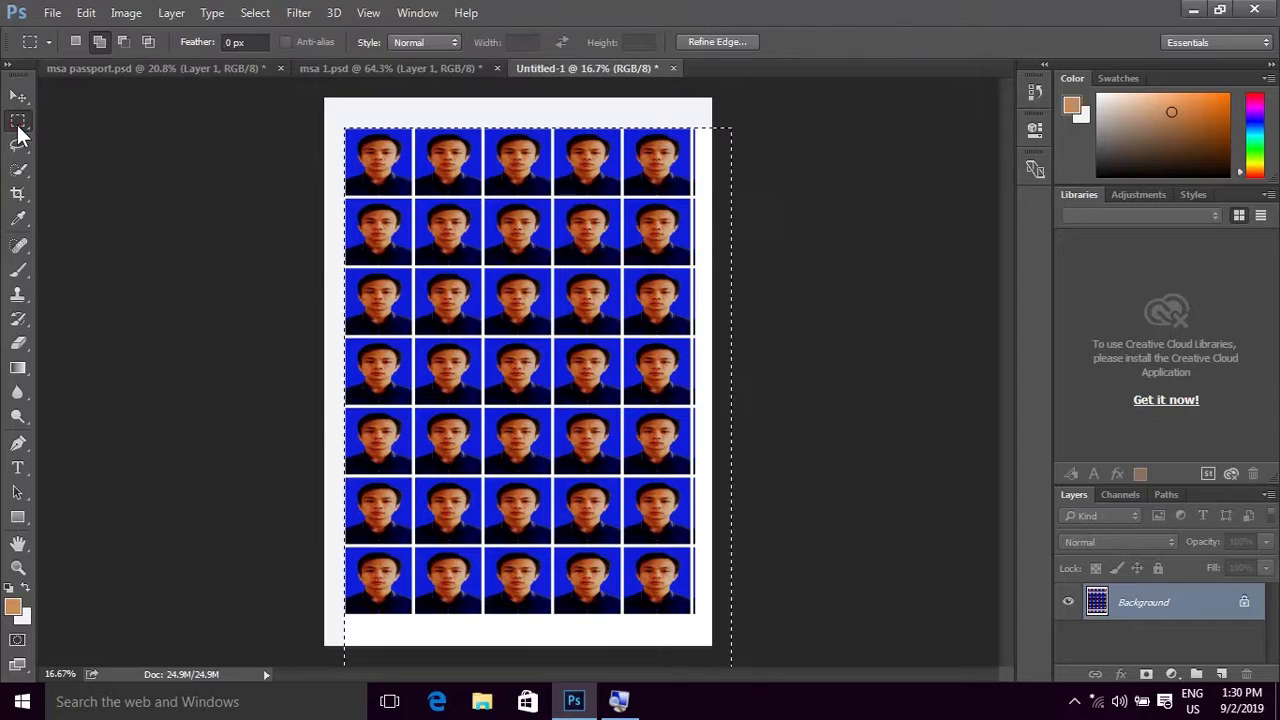
pyautogui.hotkey('ctrl', 'd')
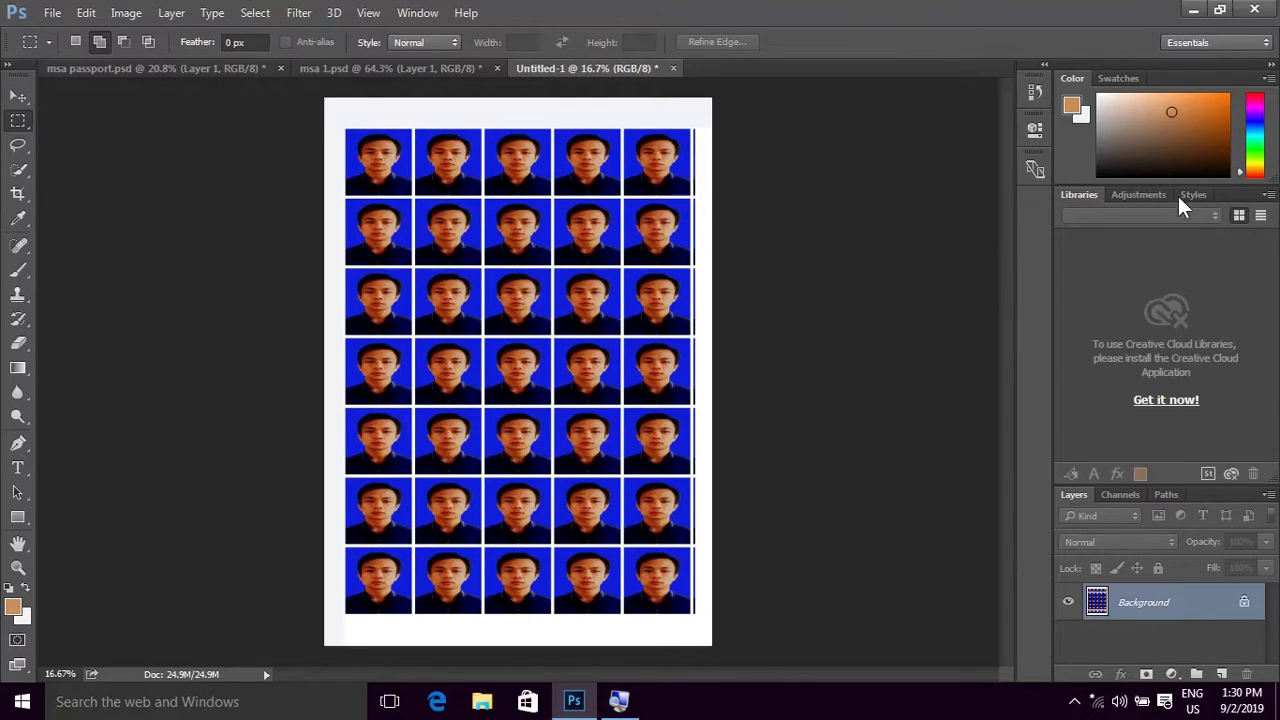
pyautogui.click(1192, 10)
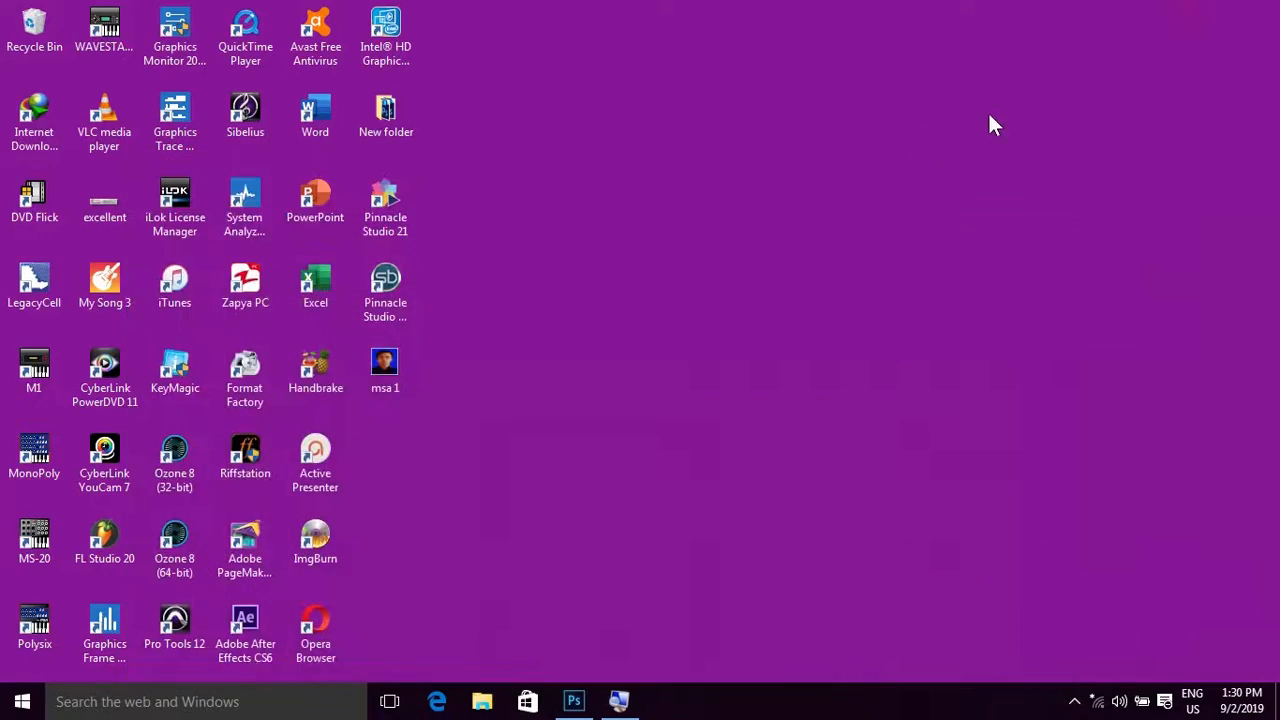